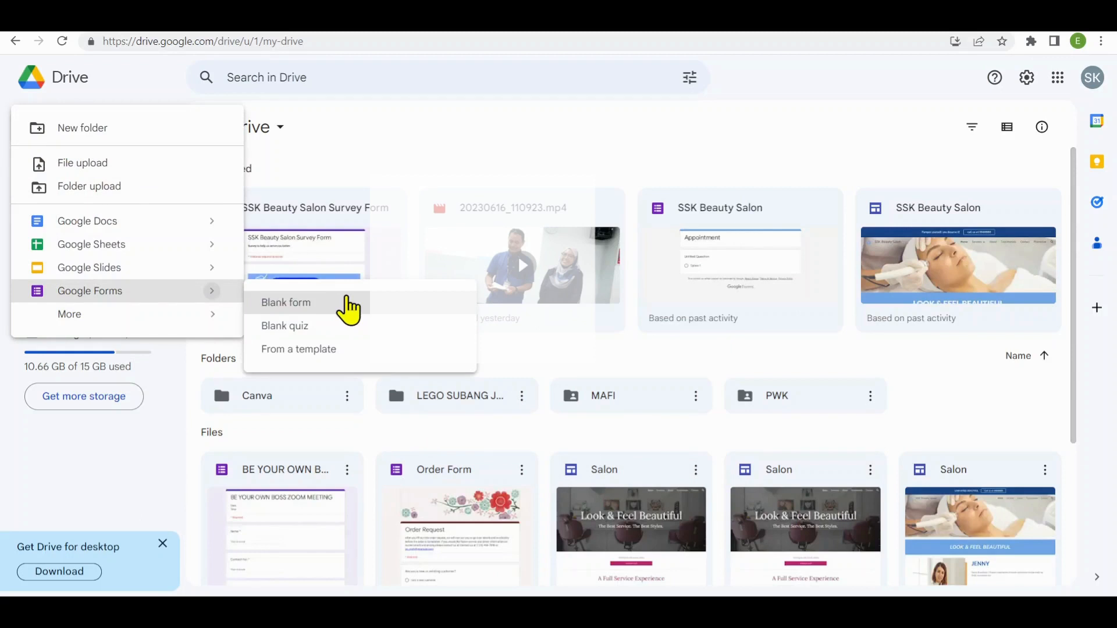
- Create a blank form titled "SSK Beauty Salon Survey Form" with the bold description "Survey to help us serve you better"
click(349, 304)
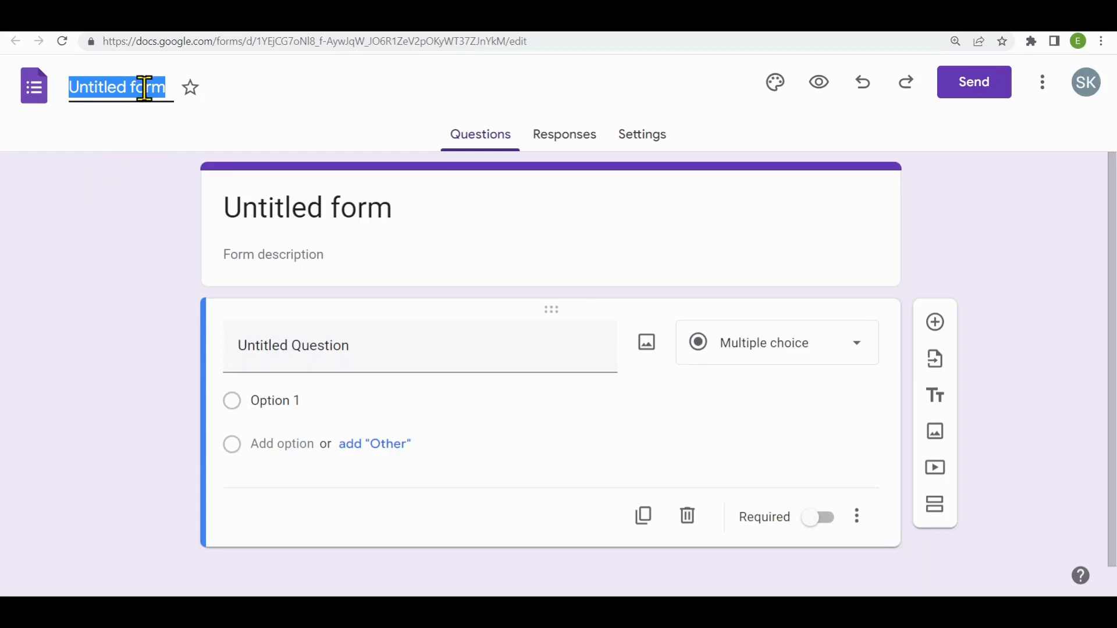
text(SSK Beauty Salon Survey Form)
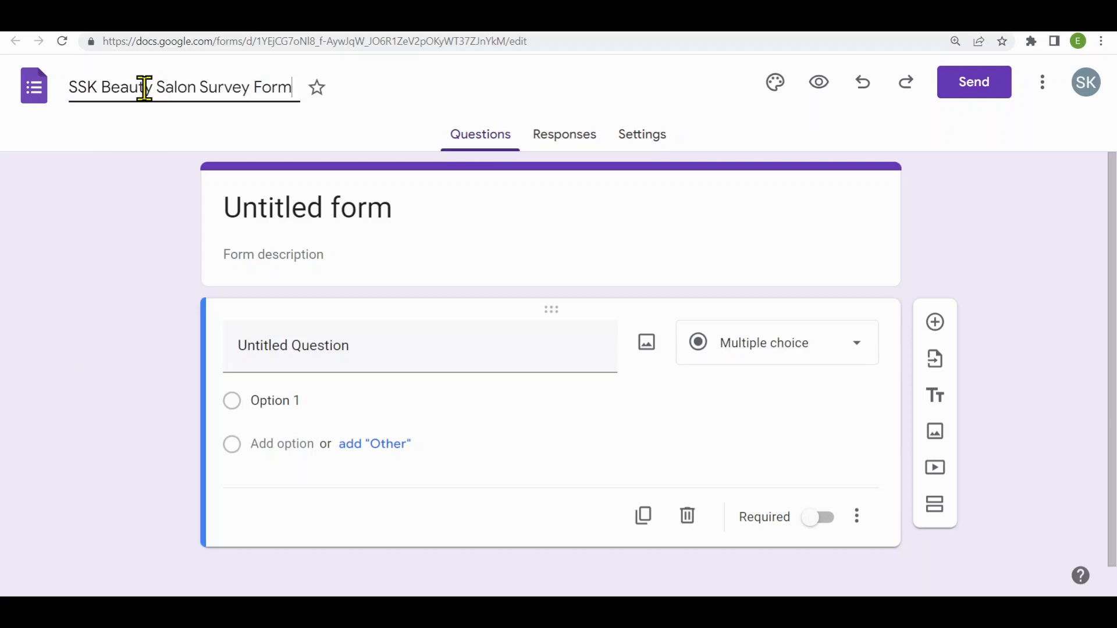
click(432, 207)
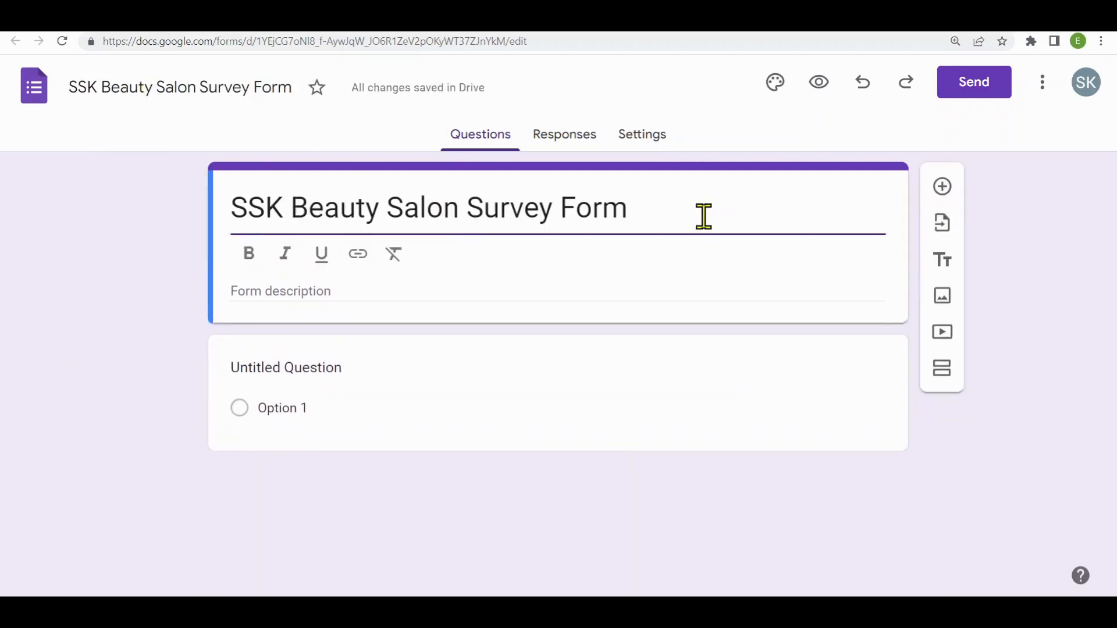
click(402, 291)
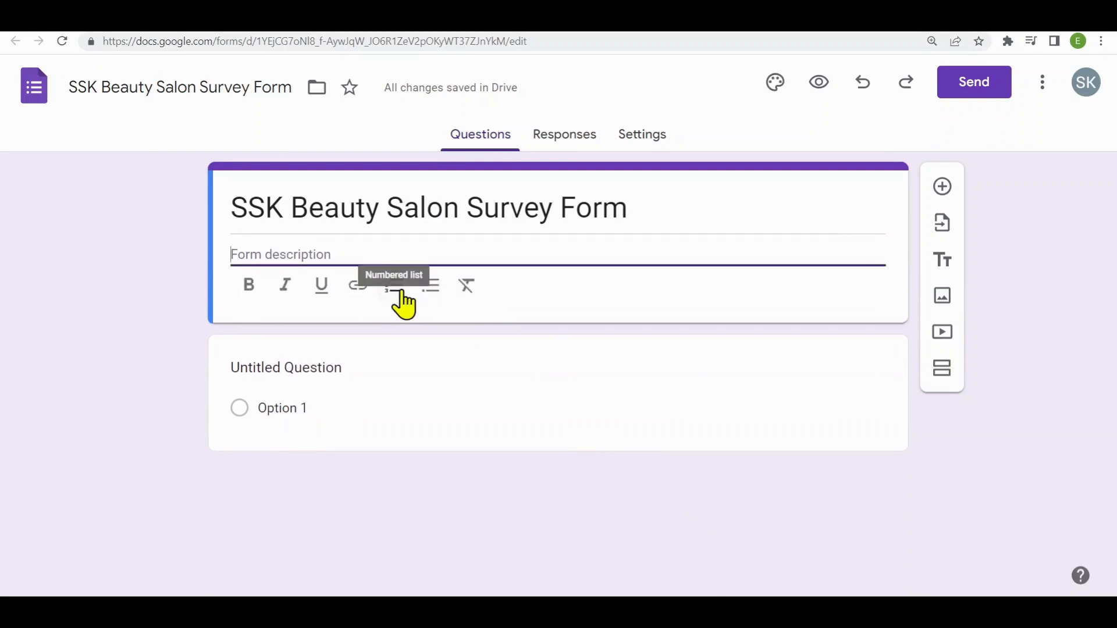
text(Survey to help us serve you better)
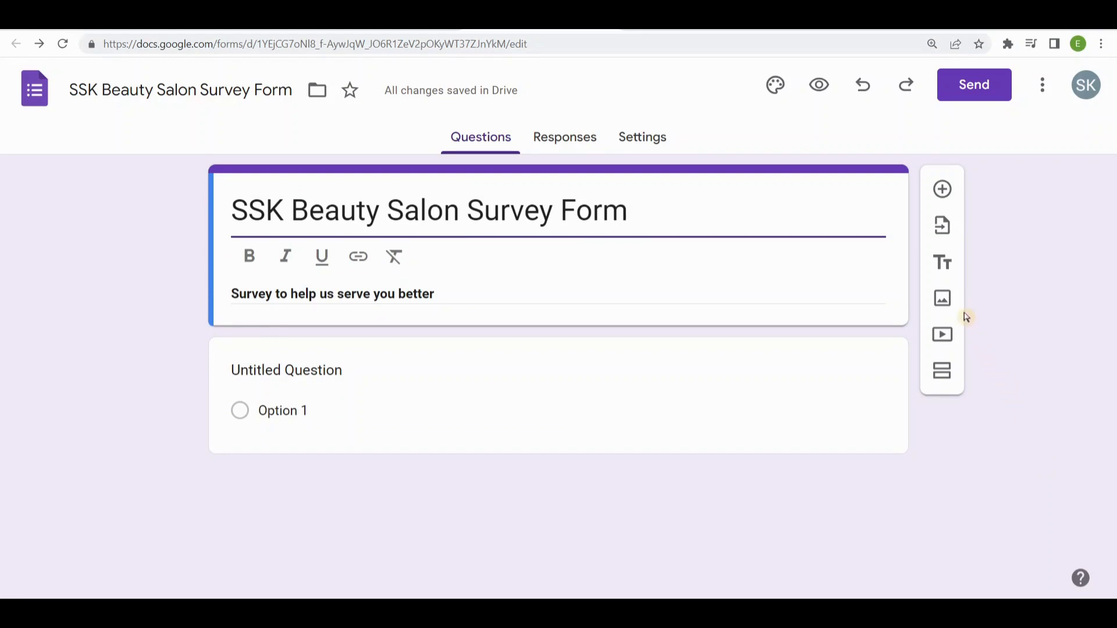
- Insert the SSK Beauty Salon banner, the 207 KB PNG in Downloads, as an image below the form header
click(946, 304)
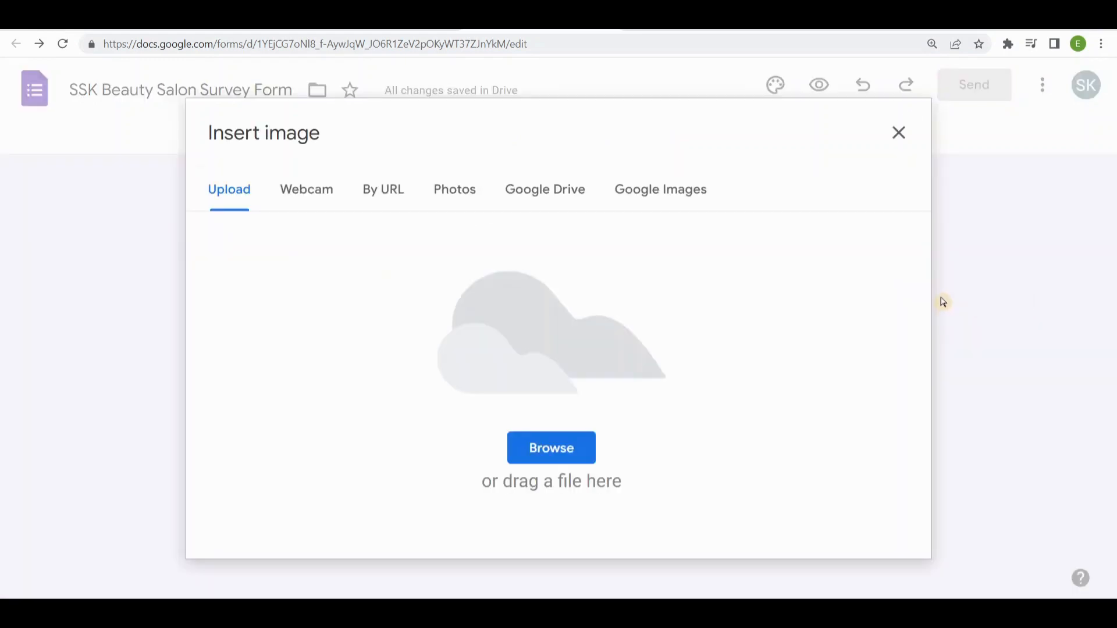
click(577, 449)
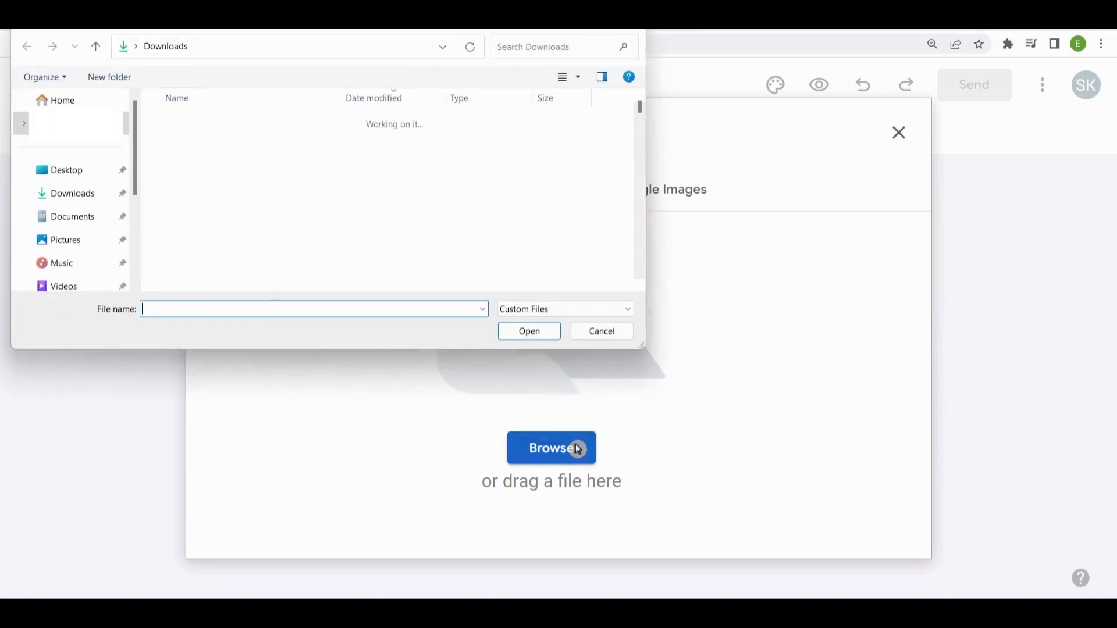
click(274, 166)
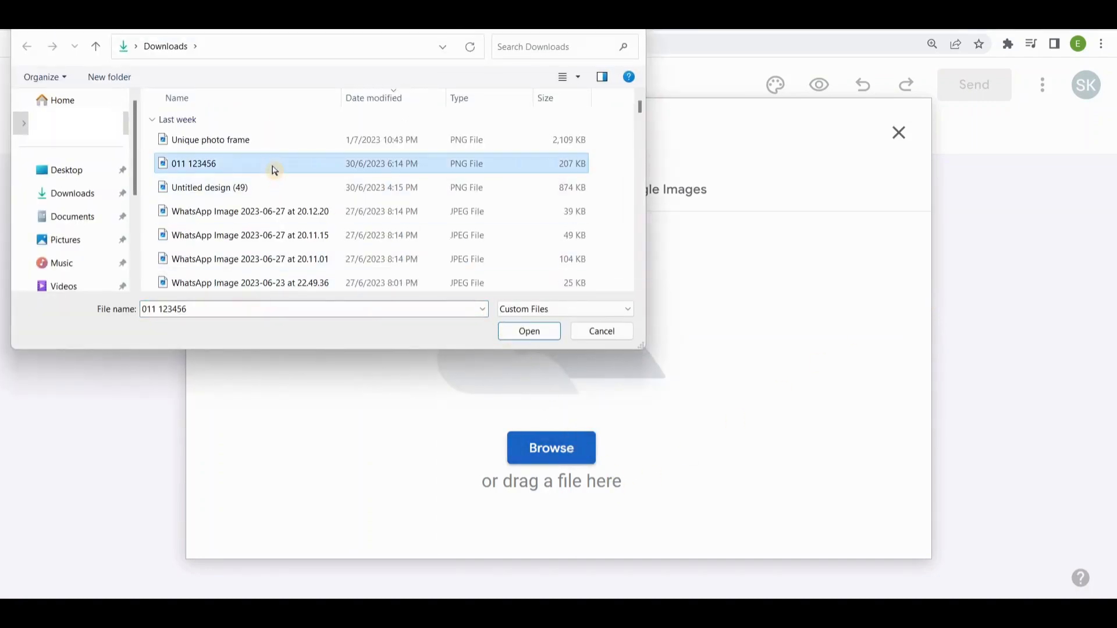
click(542, 330)
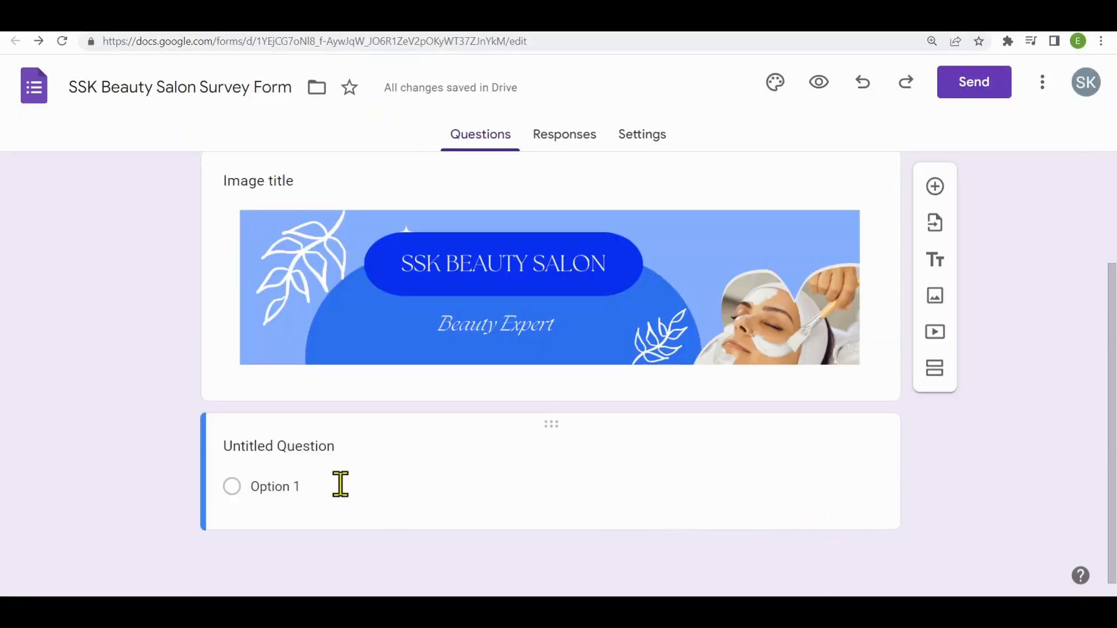
- Set the first question to "How Would You like to Be Addressed?" with the Short answer type
click(311, 448)
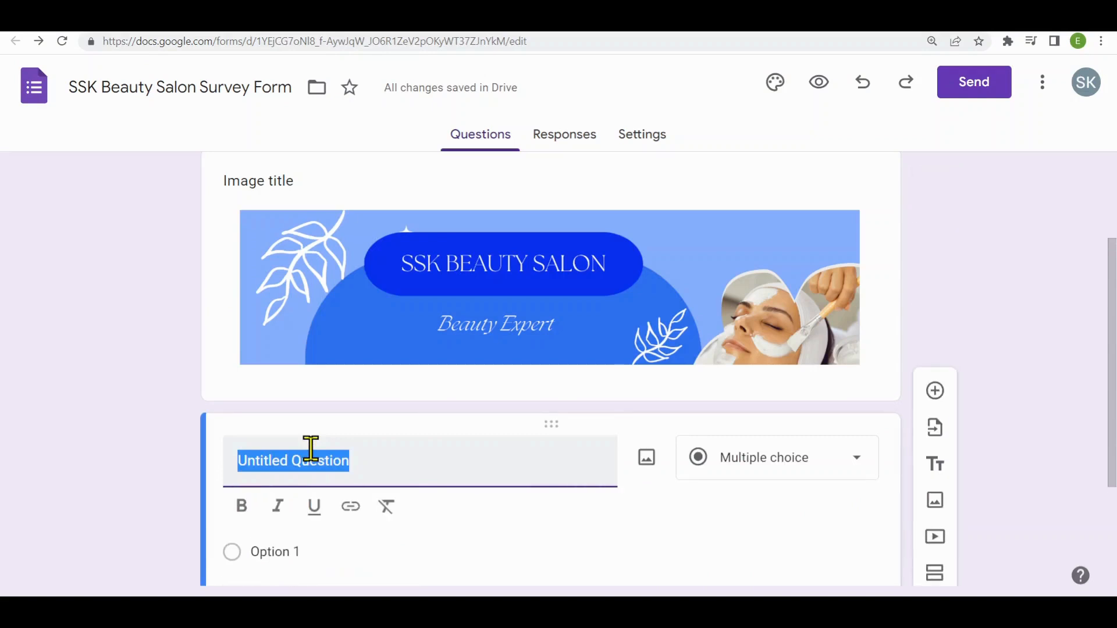
text(How Would You like to Be Addressed?)
scroll(582, 349, down, 2)
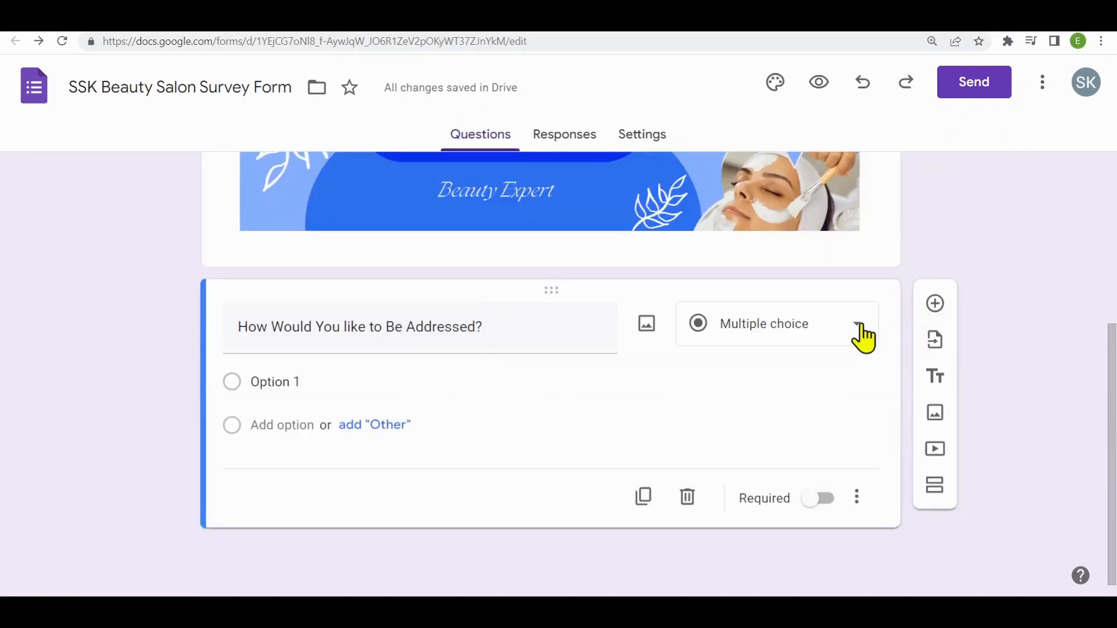
click(861, 328)
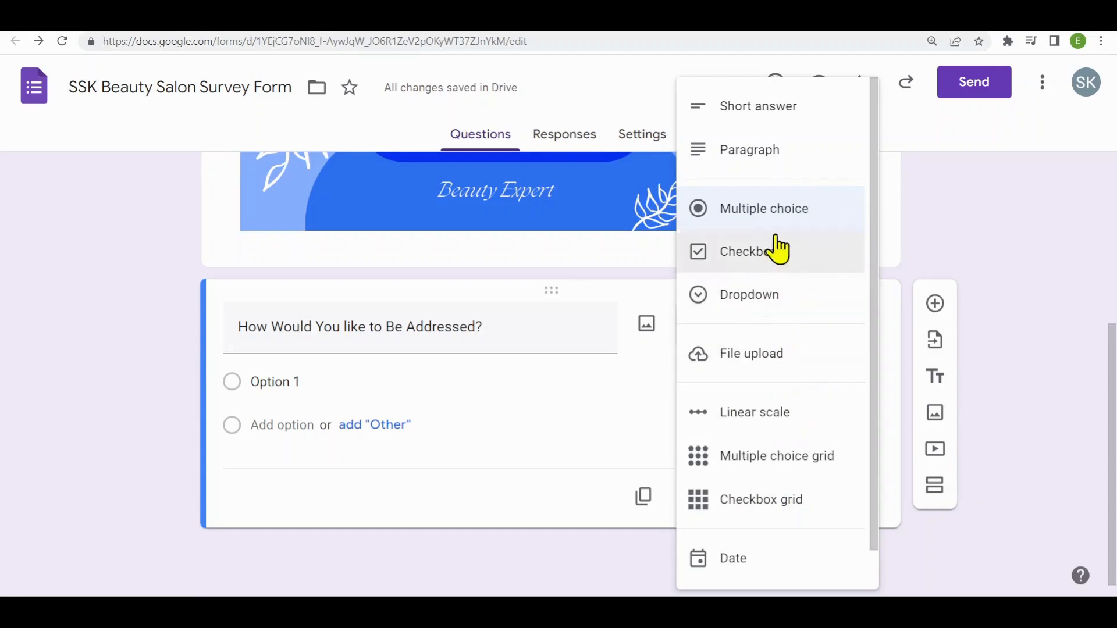
click(773, 108)
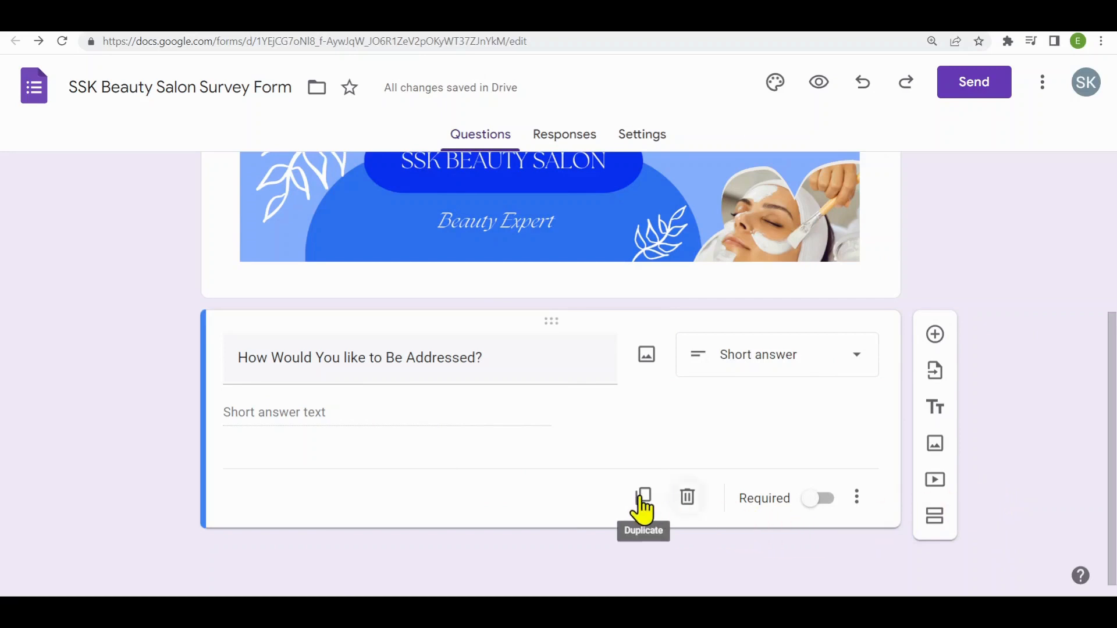
- Add a required Date question reading "Your date of birth?" after the form-of-address question
click(935, 336)
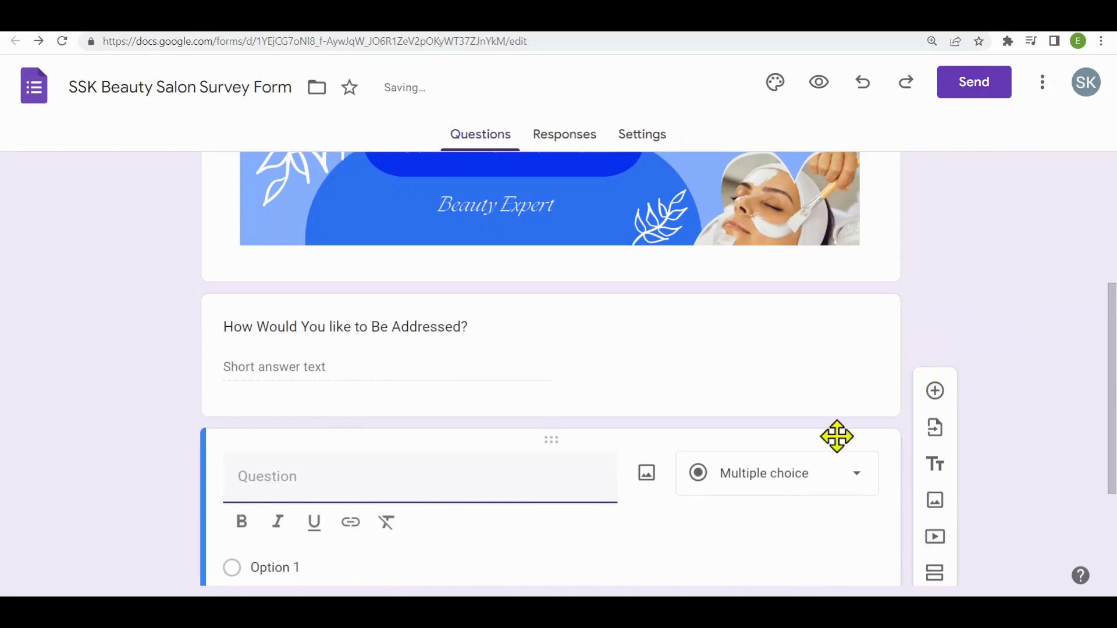
scroll(441, 496, down, 1)
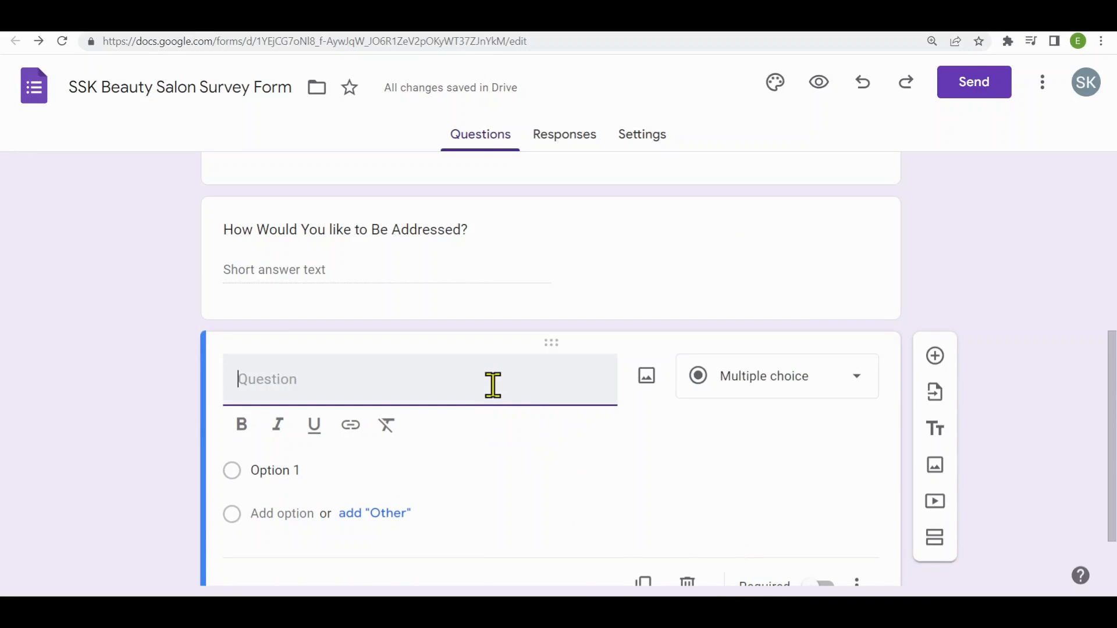
text(Your date of birth?)
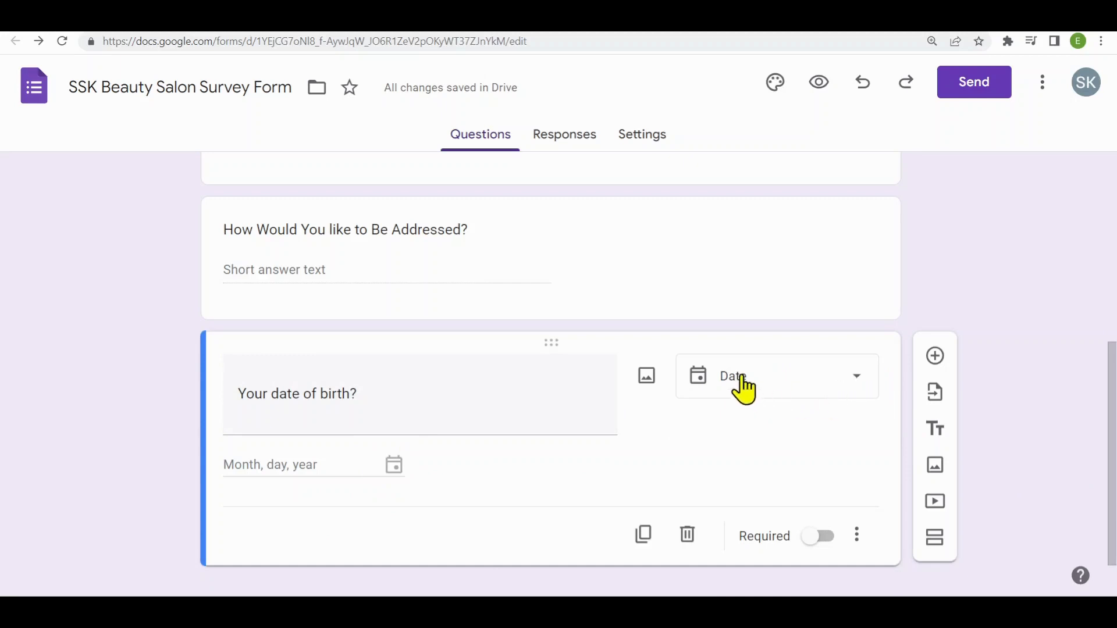
click(823, 392)
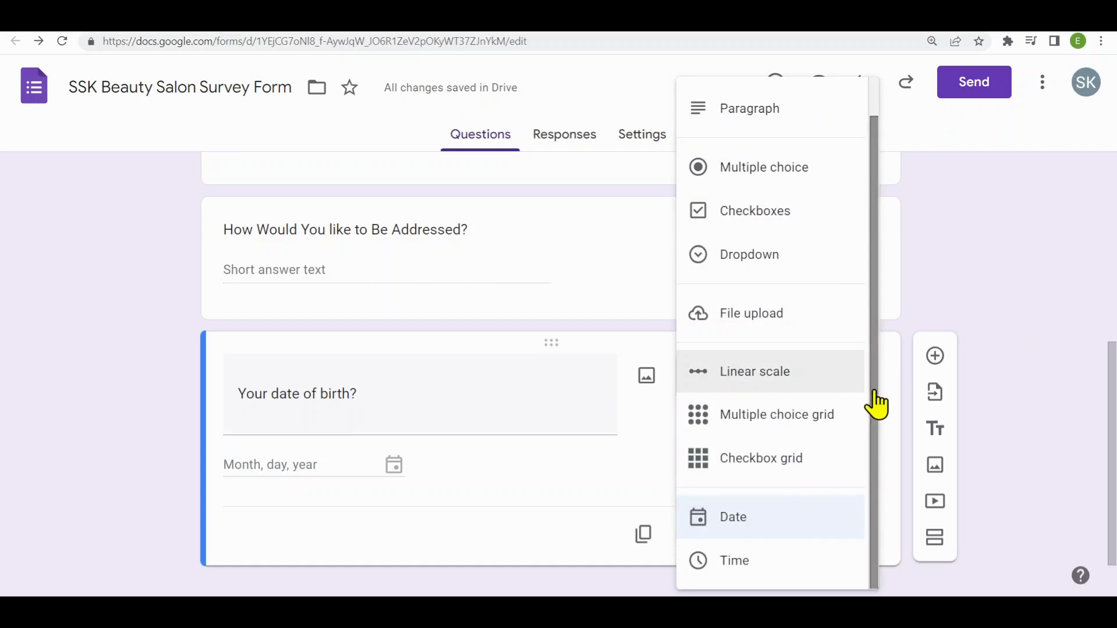
click(1007, 402)
scroll(1007, 402, down, 1)
click(819, 498)
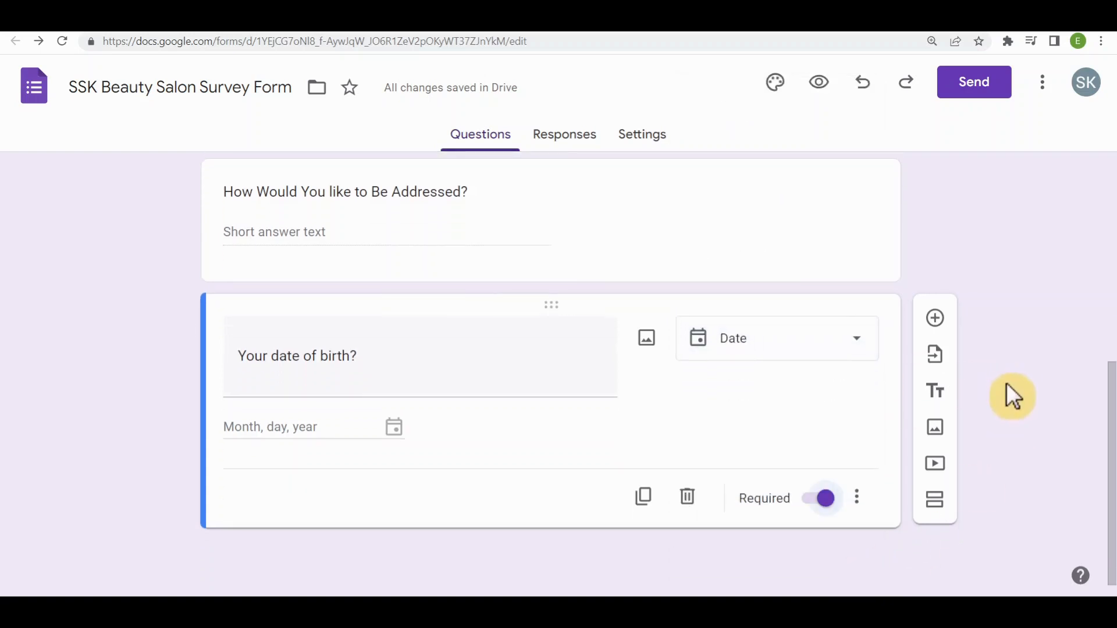
- Add the multiple-choice question "Have you visited our beauty salon before?" with the options Yes and No
click(936, 318)
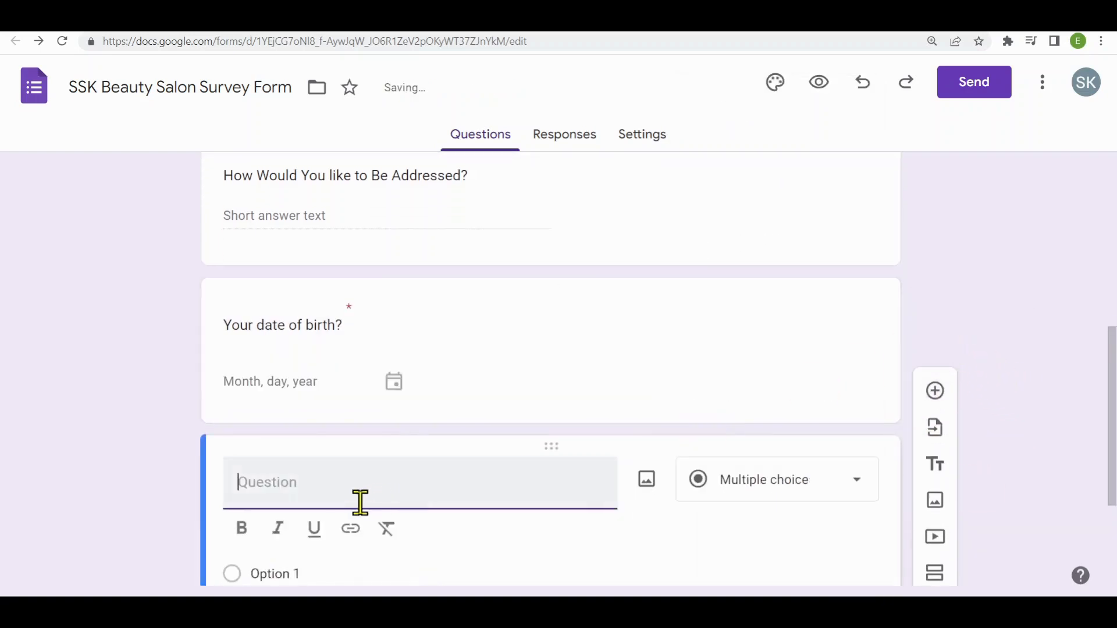
text(Have you visited our beauty salon before?)
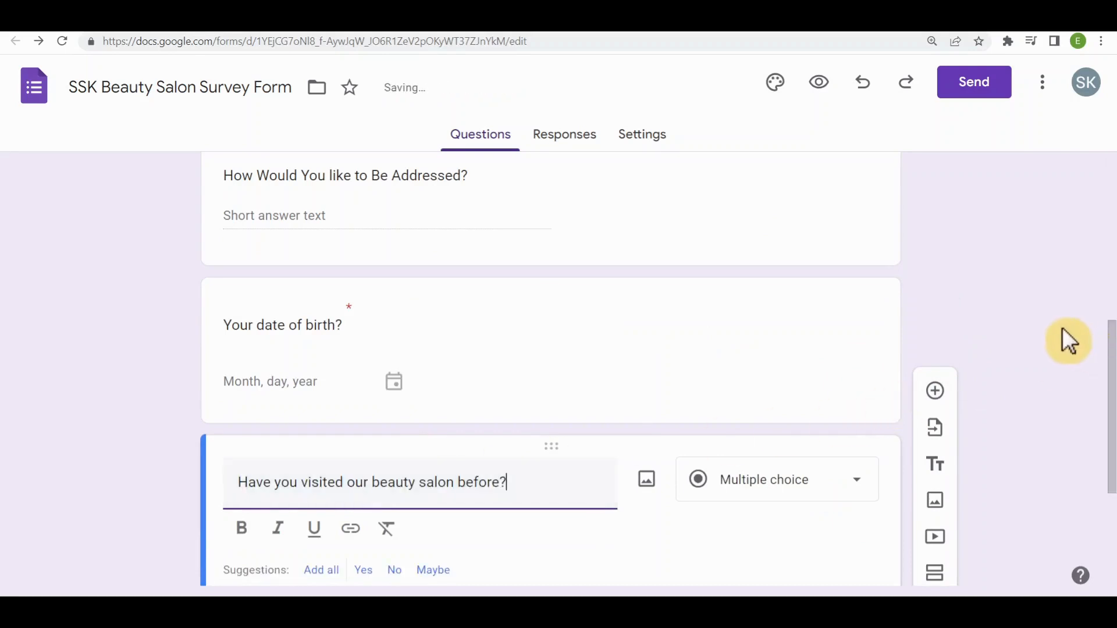
scroll(1063, 327, down, 3)
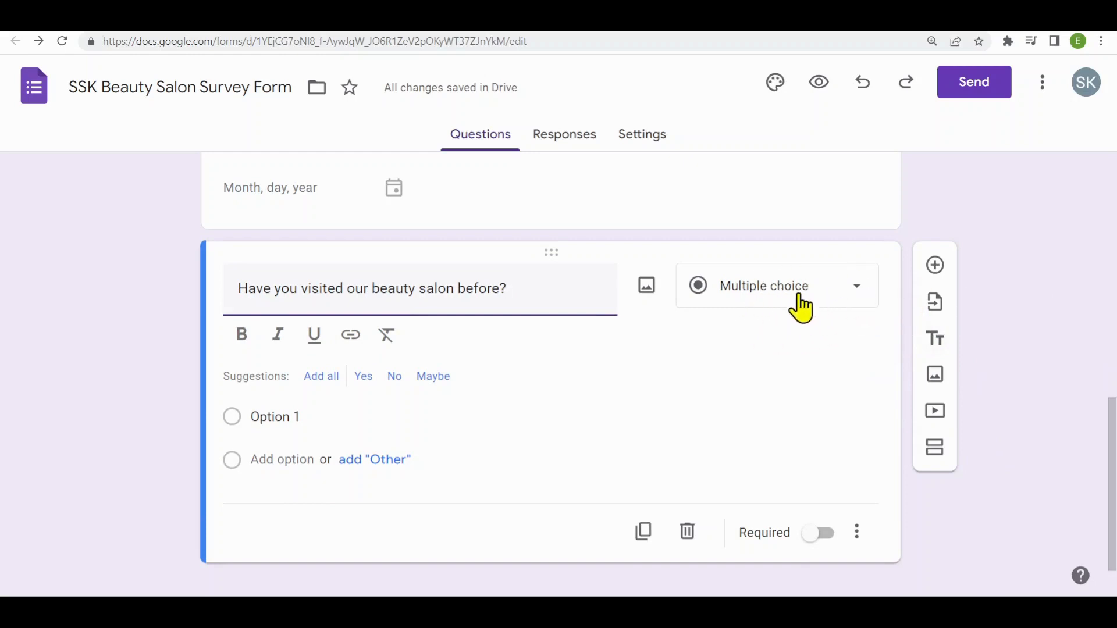
click(319, 414)
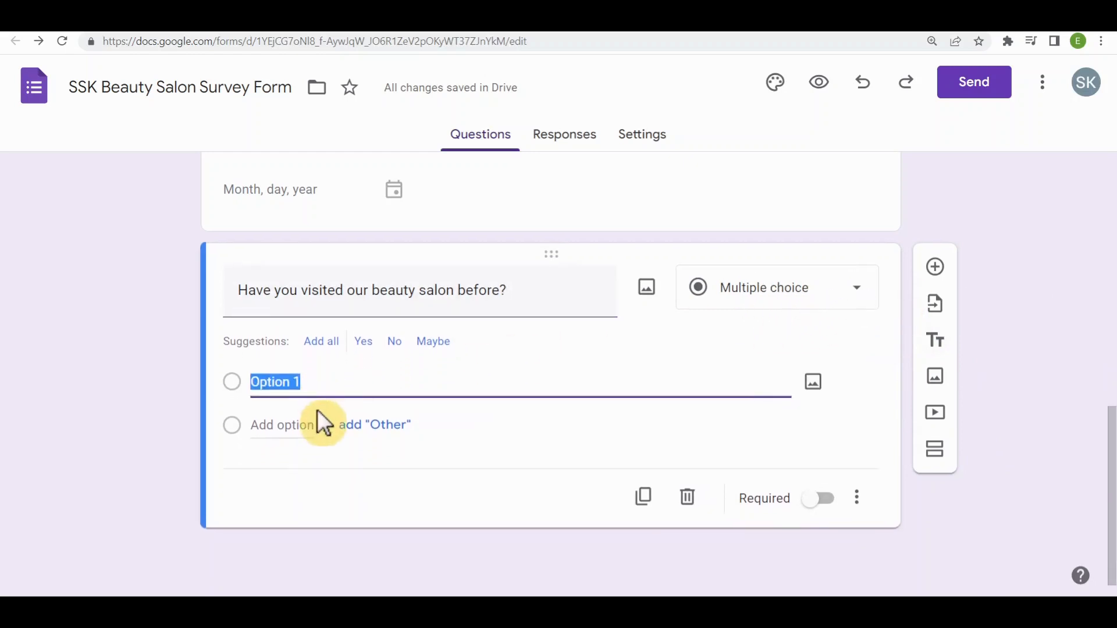
text(Yes)
key(Return)
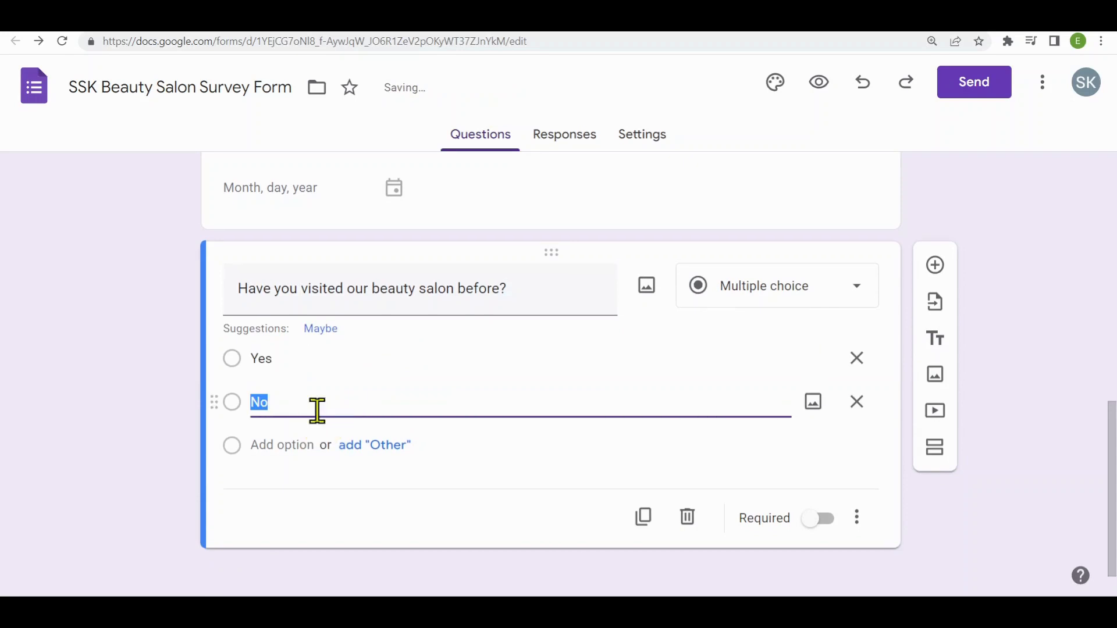
click(533, 447)
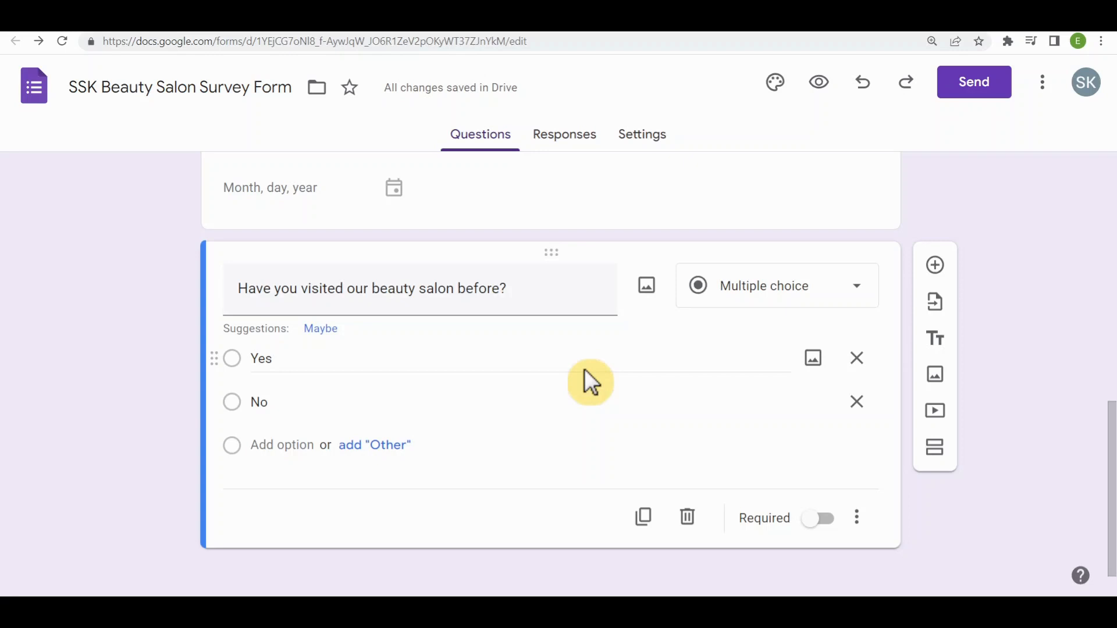
- Add a second section titled "I have visited SSK Beauty Salon." with the linear-scale question "Rate the quality of service you received during your last visit."
click(936, 448)
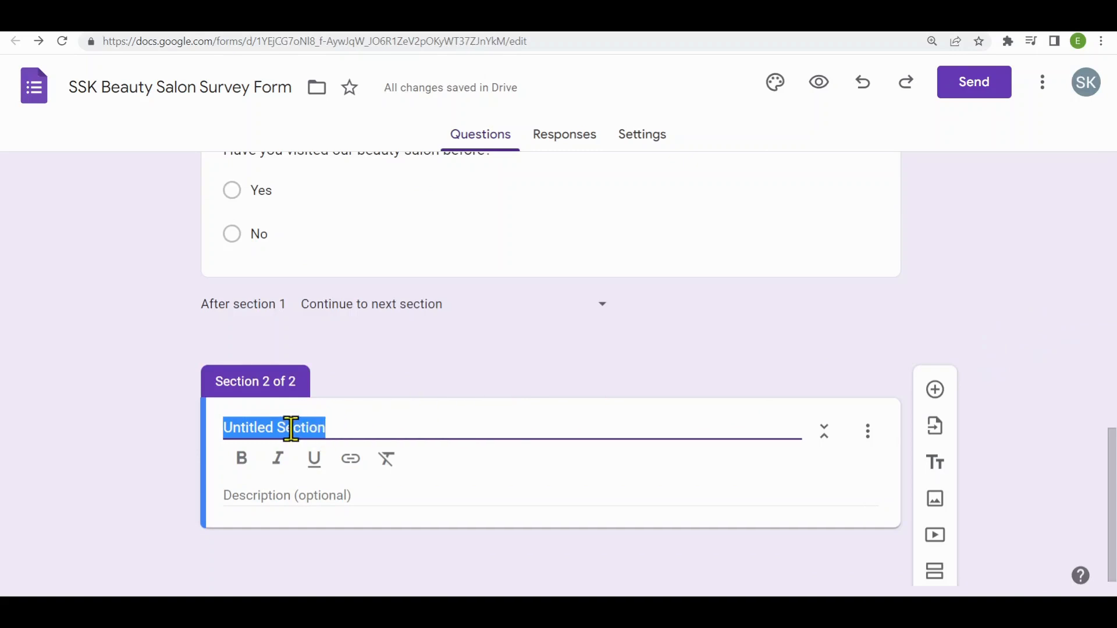
text(I have visited SSK Beauty Salon.)
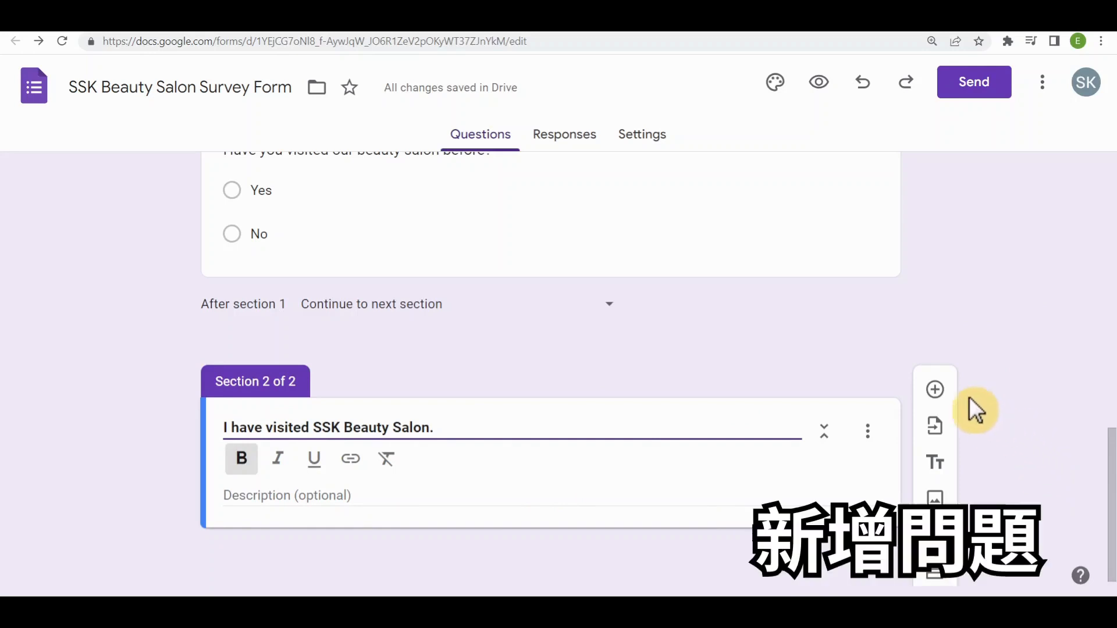
click(936, 390)
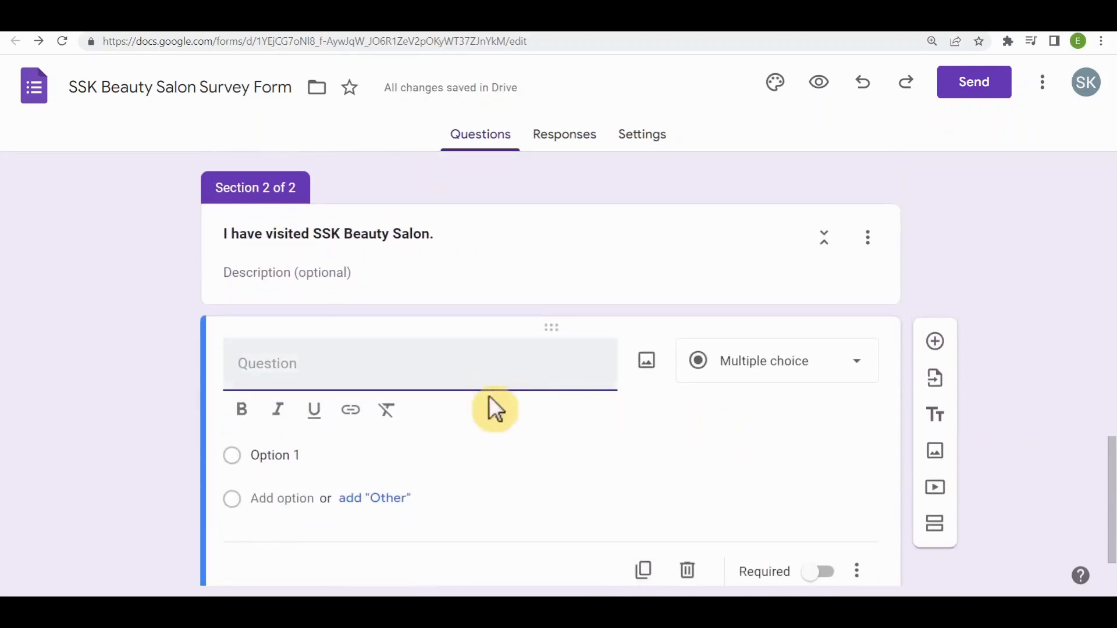
text(Rate the quality of service you received during your last visit.)
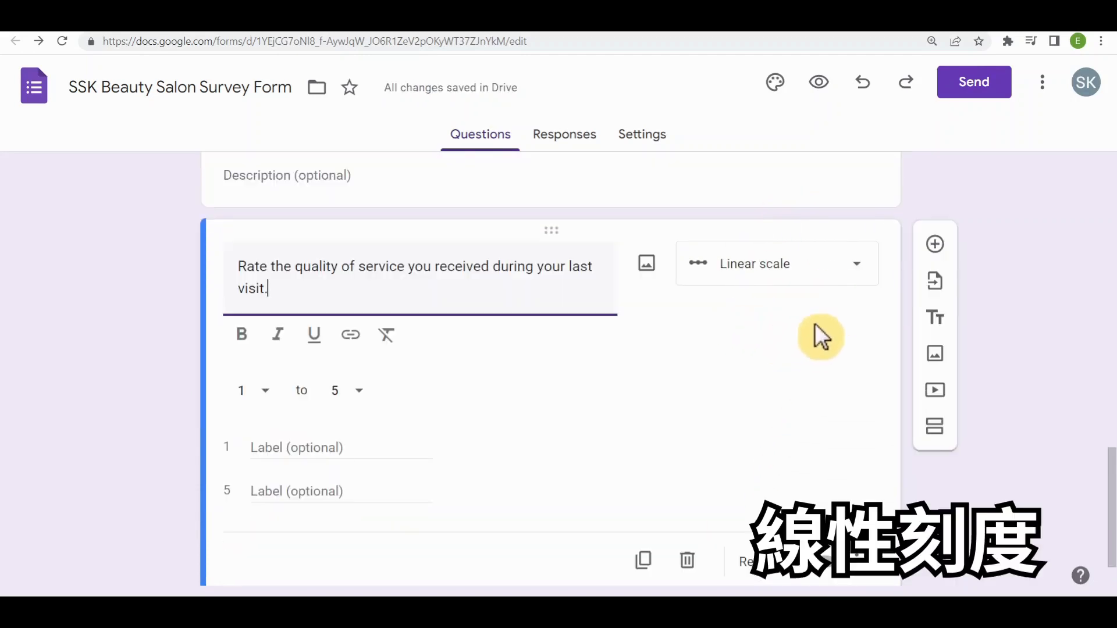
- Label value 1 of the service-quality scale "Excellent" and value 5 "Poor"
click(345, 461)
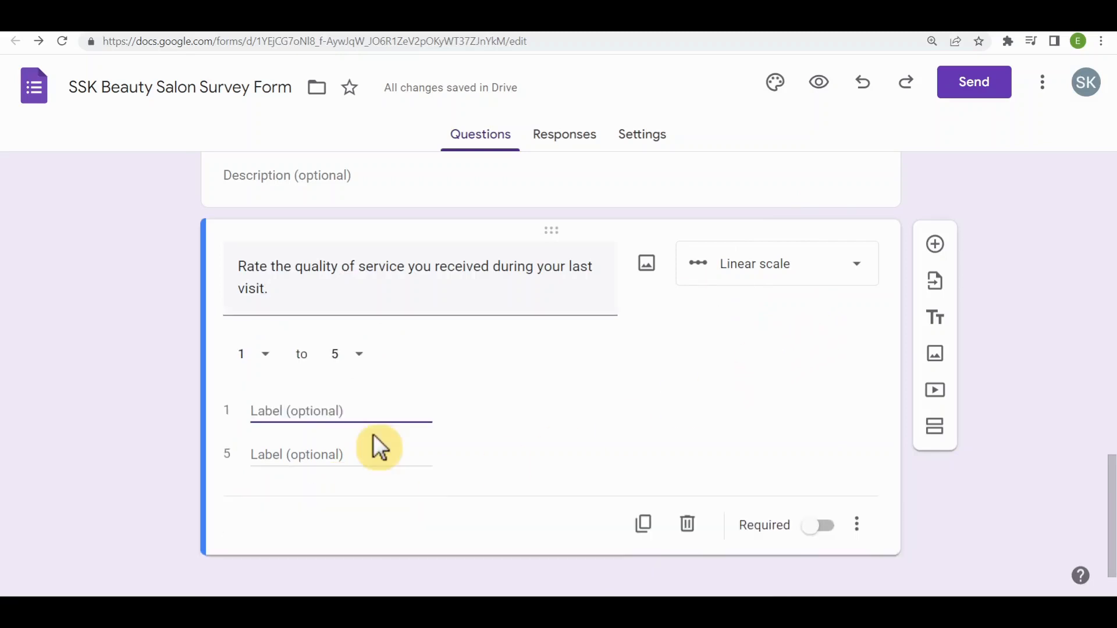
text(Excellent)
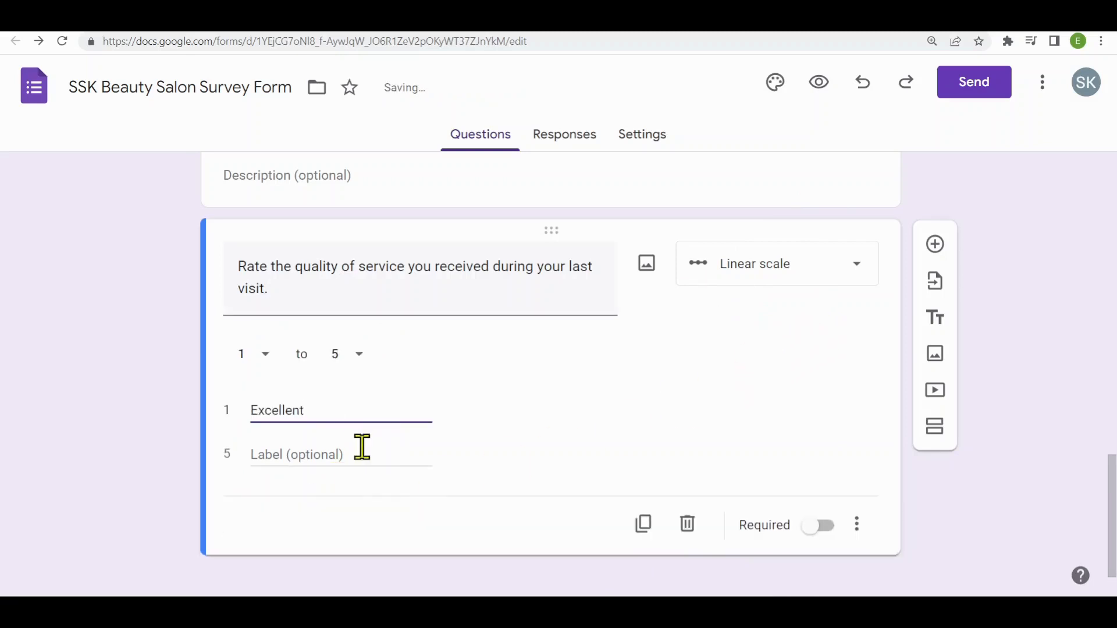
click(357, 451)
text(Poor)
click(734, 505)
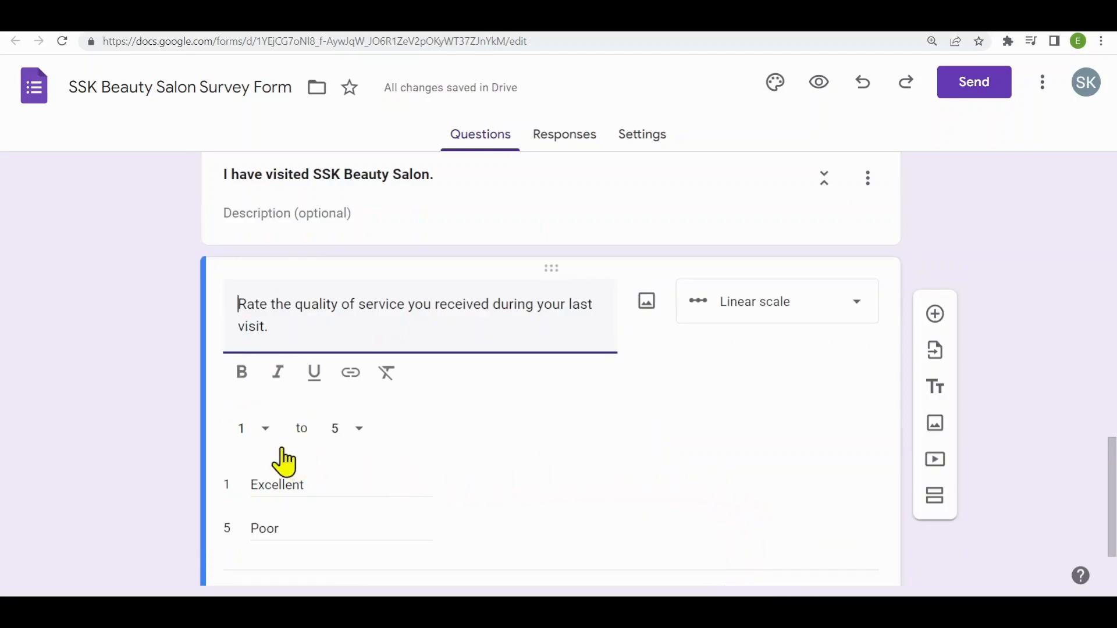
click(453, 214)
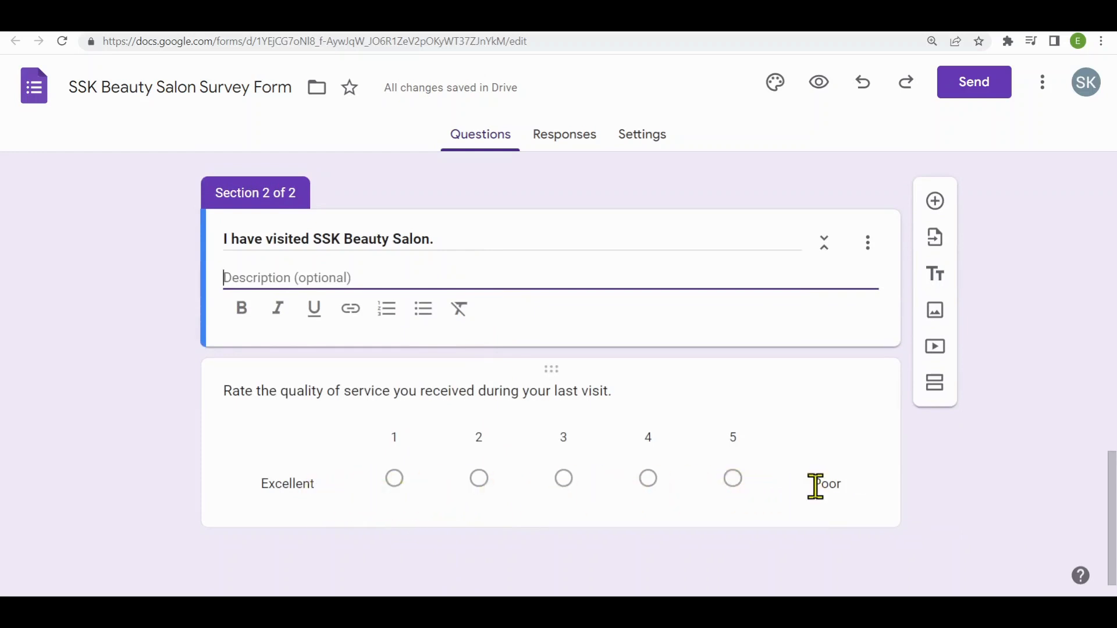
- Add a third section after the service-quality question and title it "Additional Information"
click(847, 507)
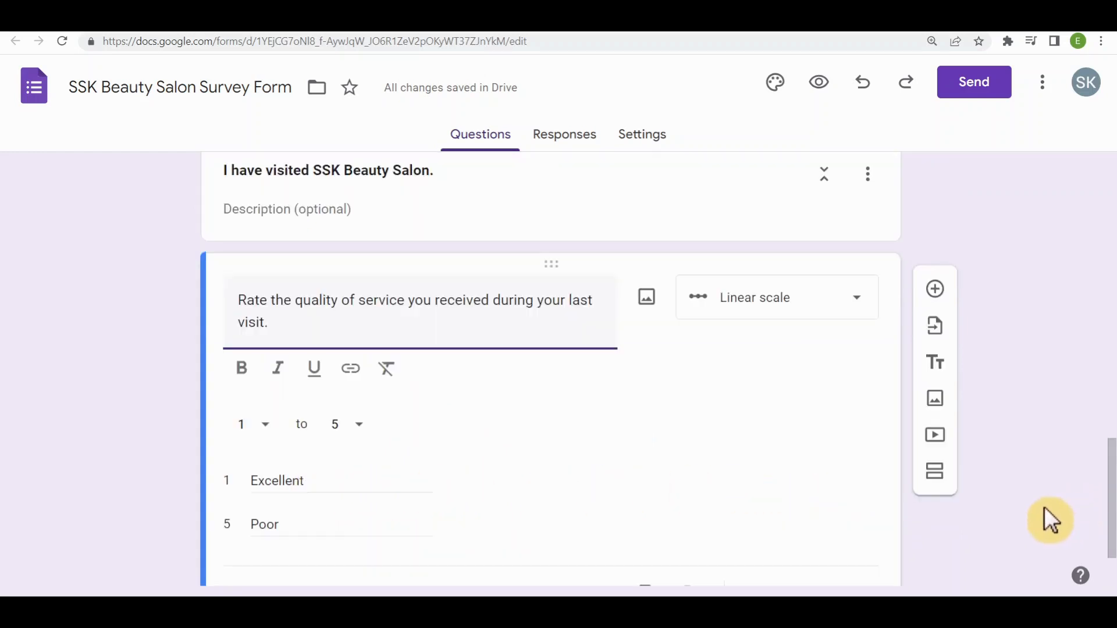
click(934, 473)
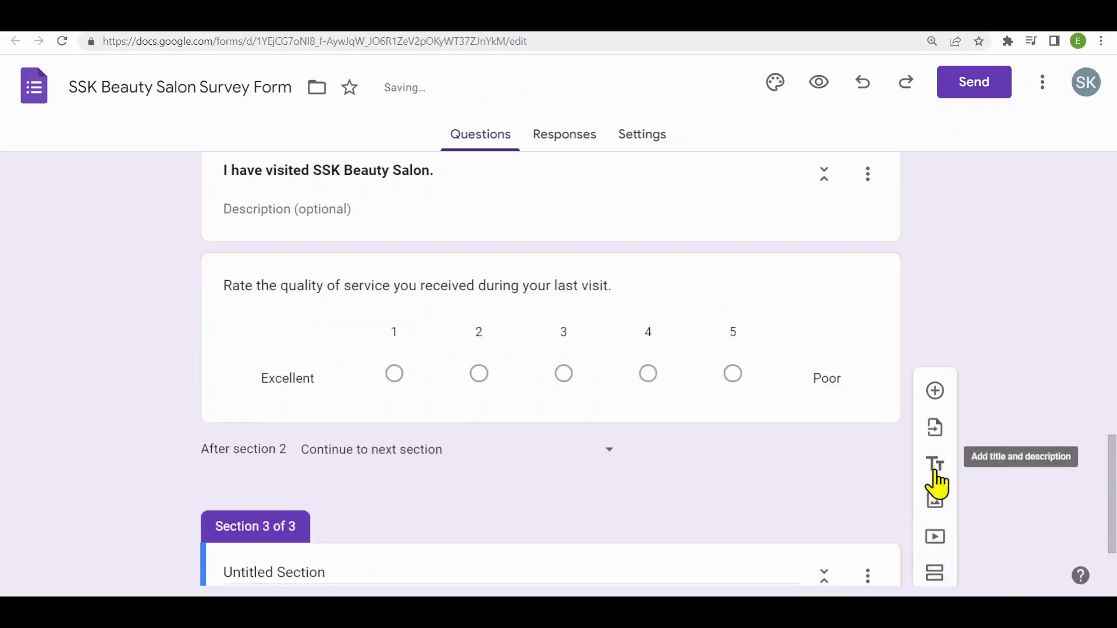
click(454, 459)
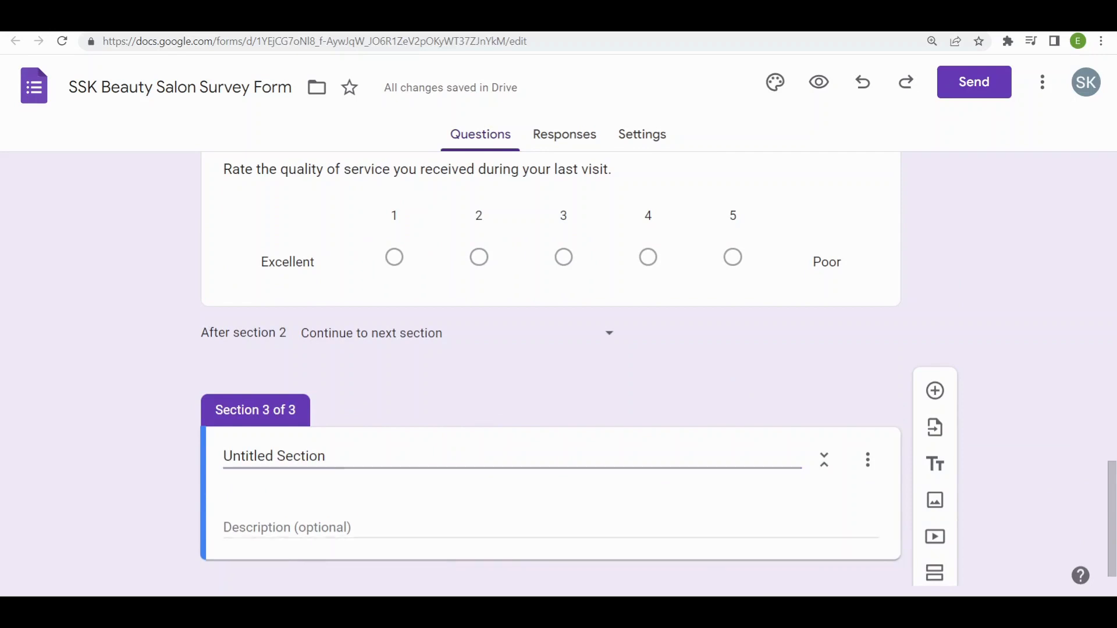
triple_click(302, 456)
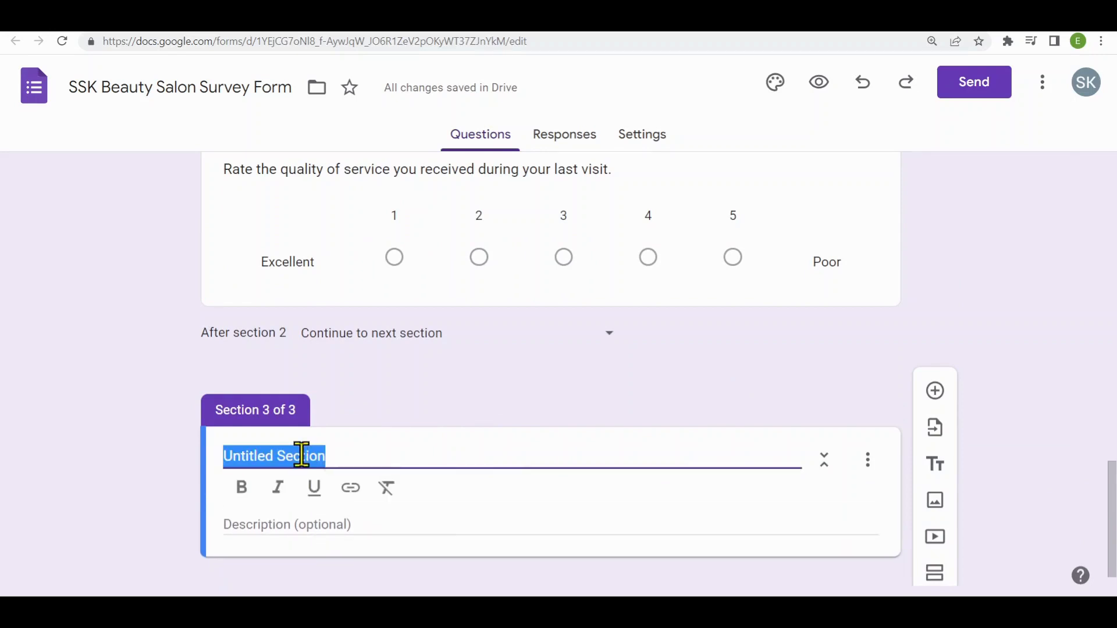
text(Additional Information)
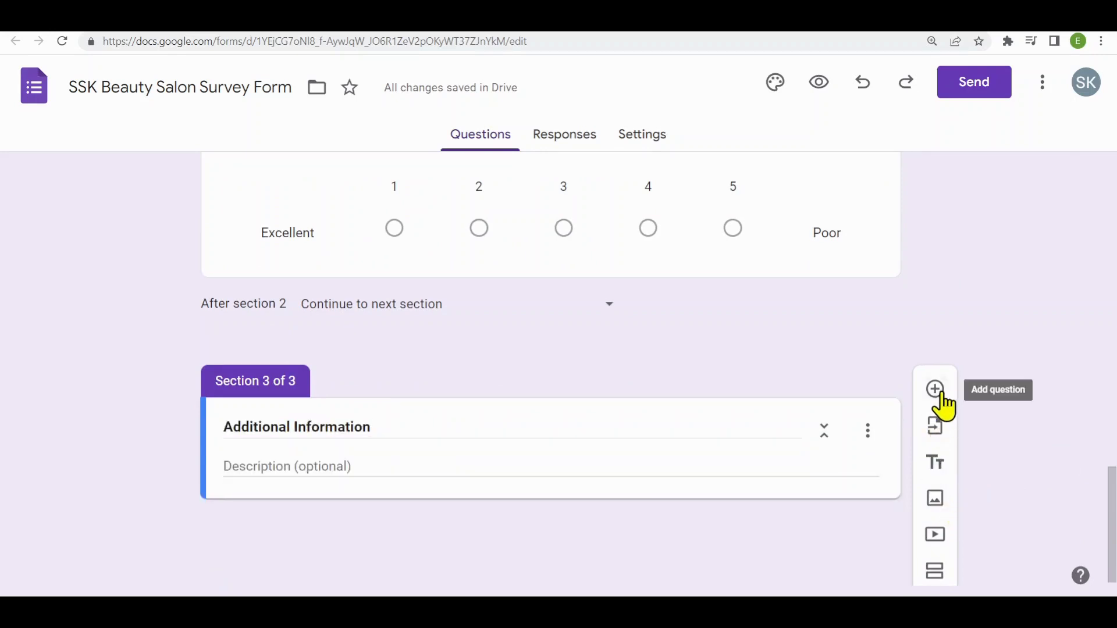
- Add the checkboxes question "Which 2 facial treatments are you most interested in?" with options Deep cleansing facial, Hydrating facial, Anti-aging facial and Acne treatment facial
click(937, 389)
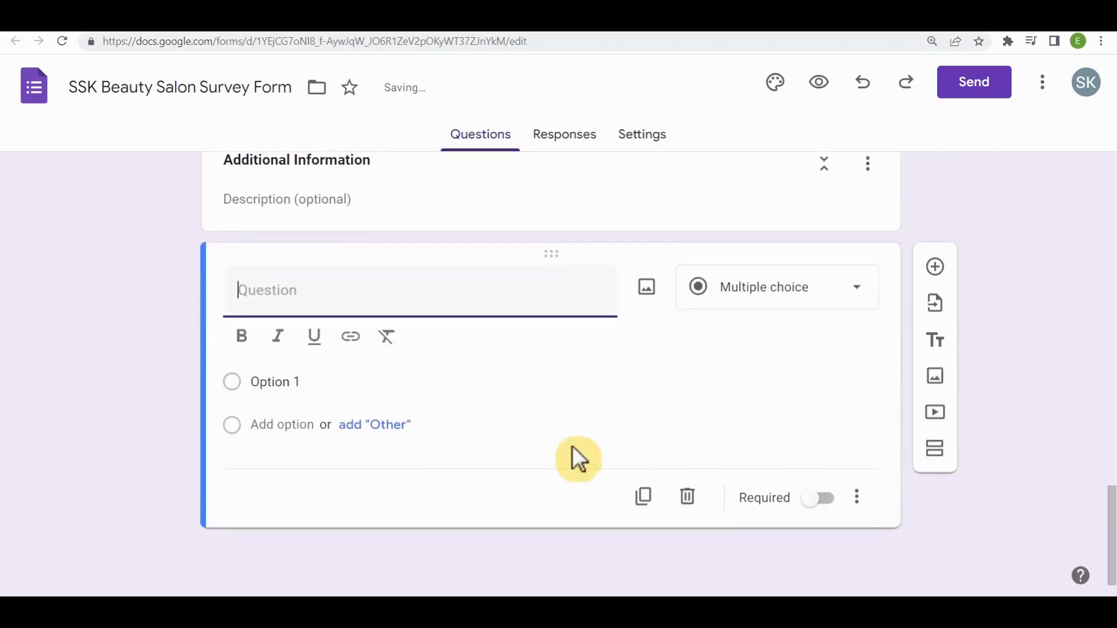
text(Which 2 facial treatments are you most interested in?)
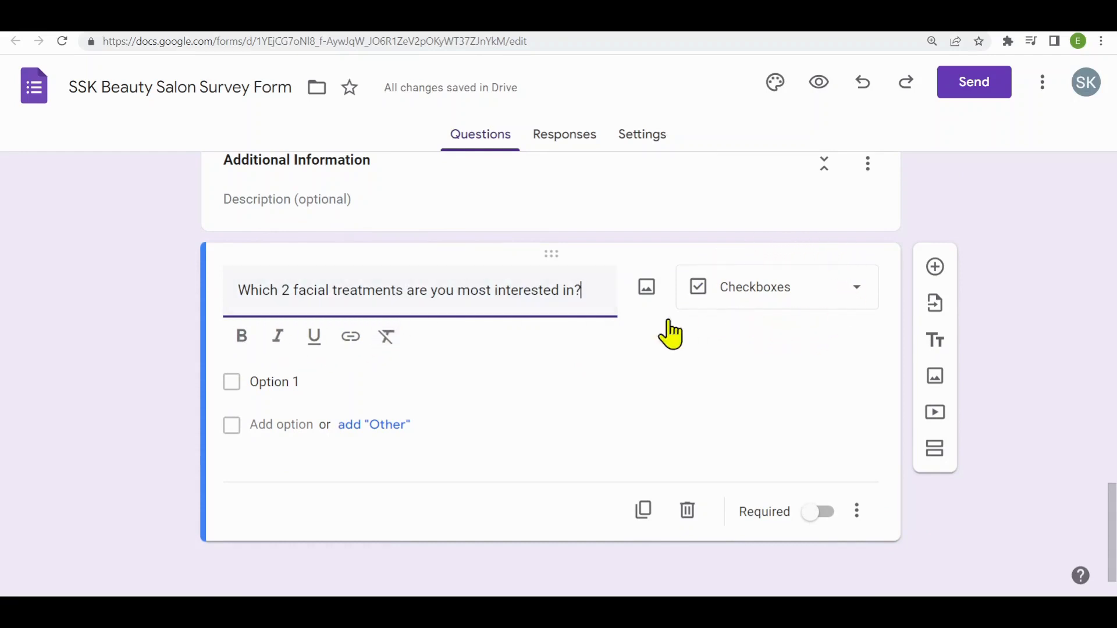
click(856, 296)
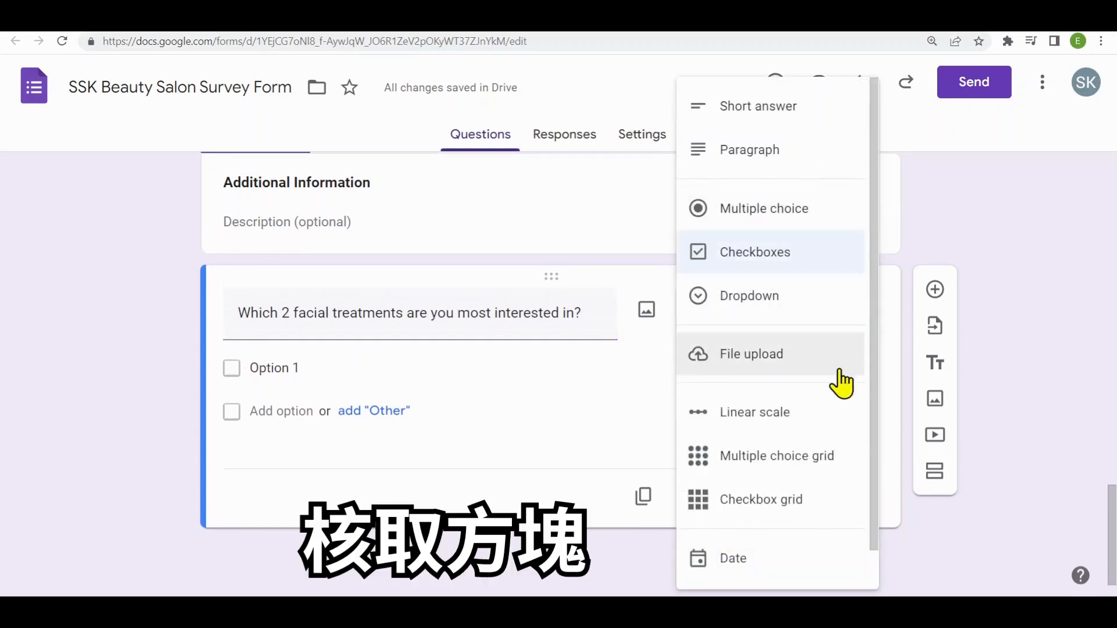
click(531, 433)
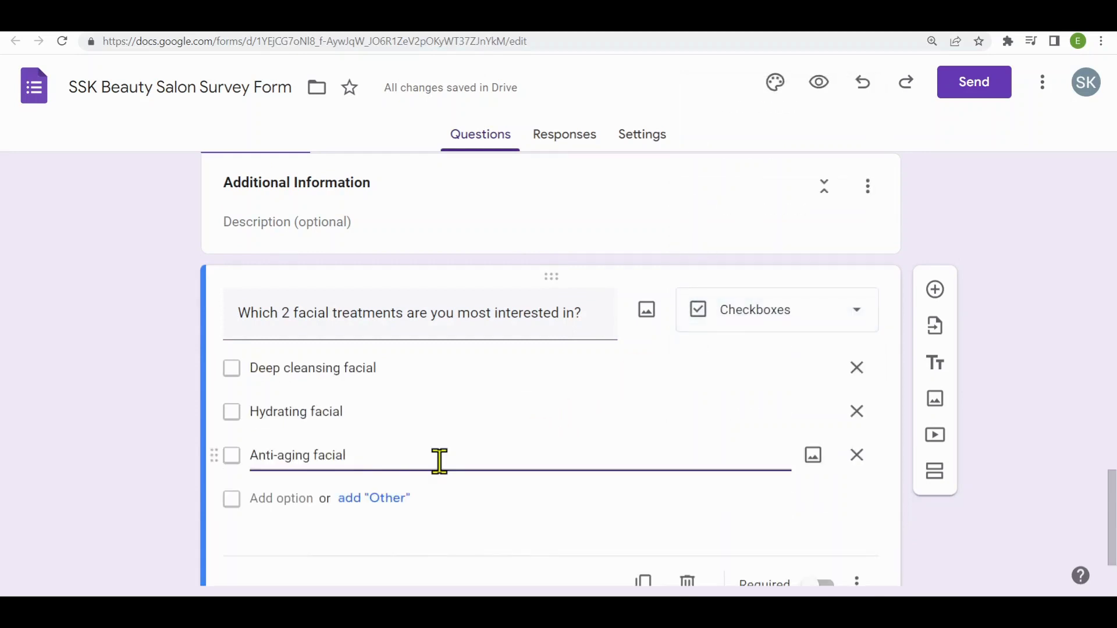
key(Return)
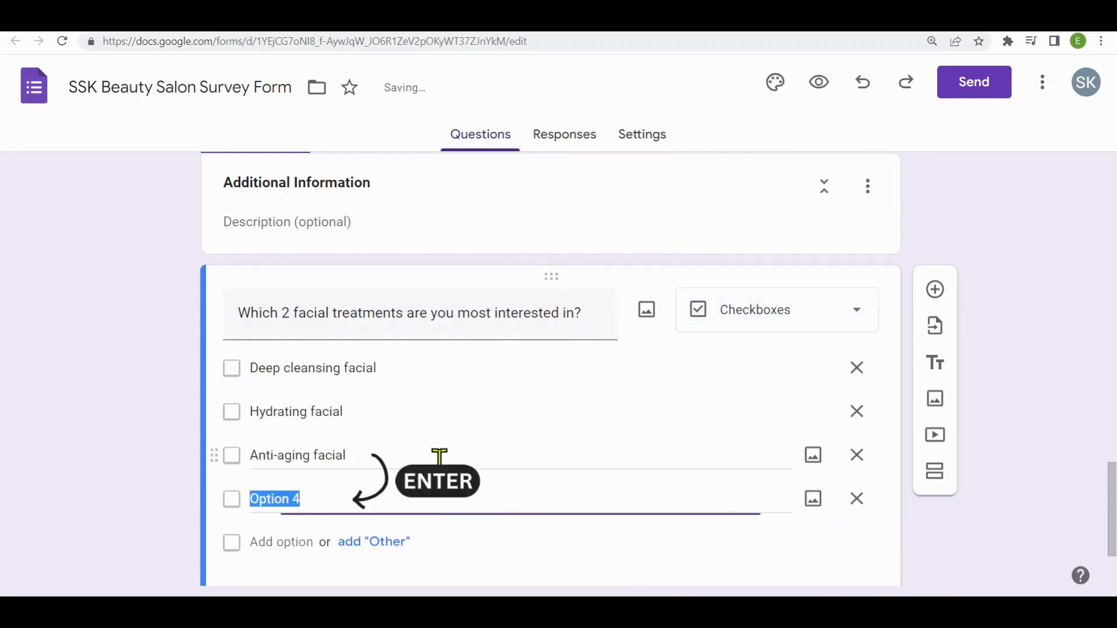
text(Acne treatment facial)
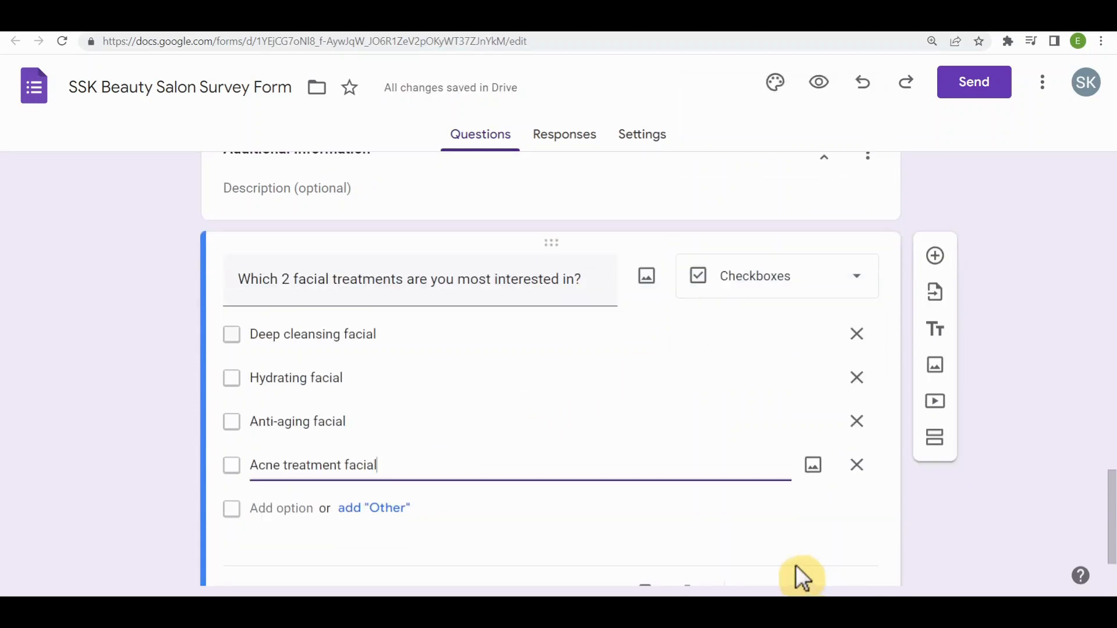
- Review the Yes/No question about previous visits against the contents of sections 2 and 3
scroll(750, 538, up, 3)
scroll(743, 532, up, 3)
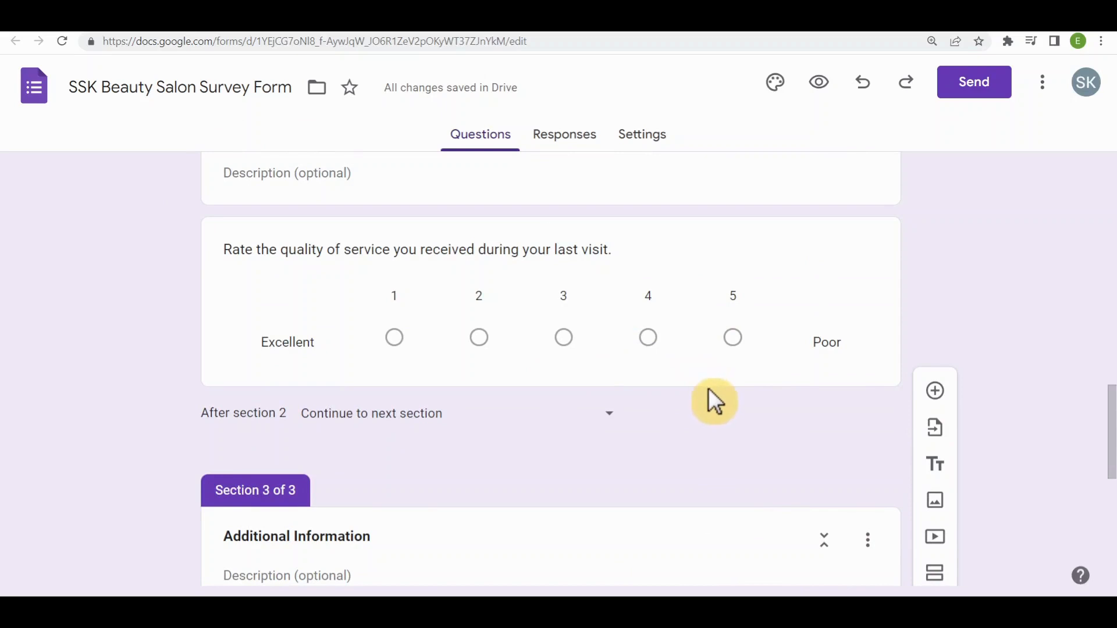
scroll(709, 399, up, 9)
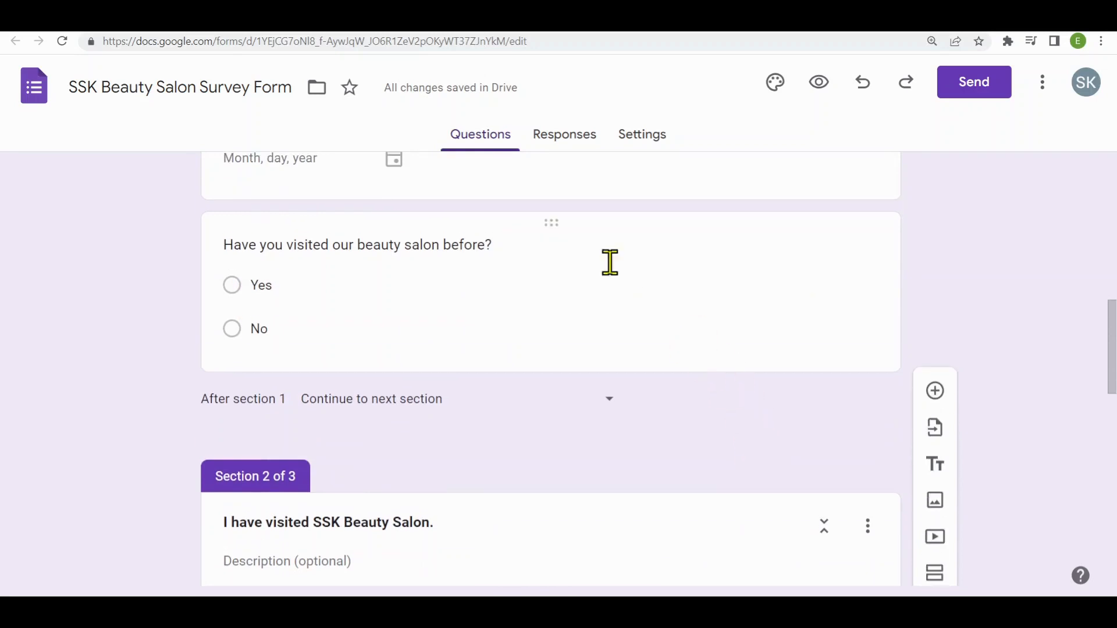
scroll(361, 331, down, 3)
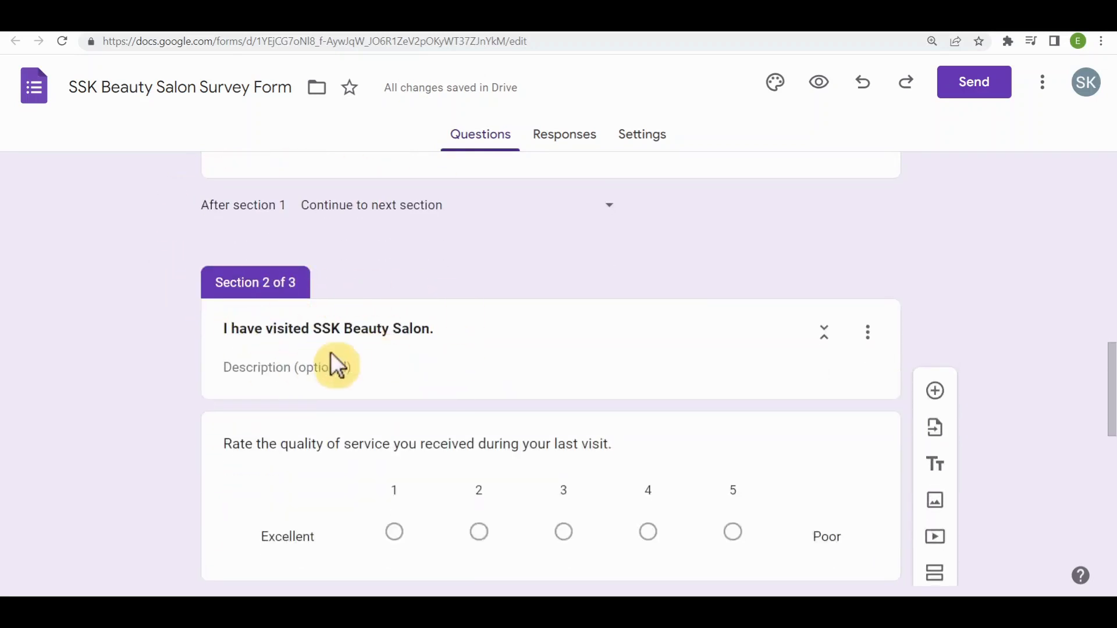
scroll(414, 360, up, 3)
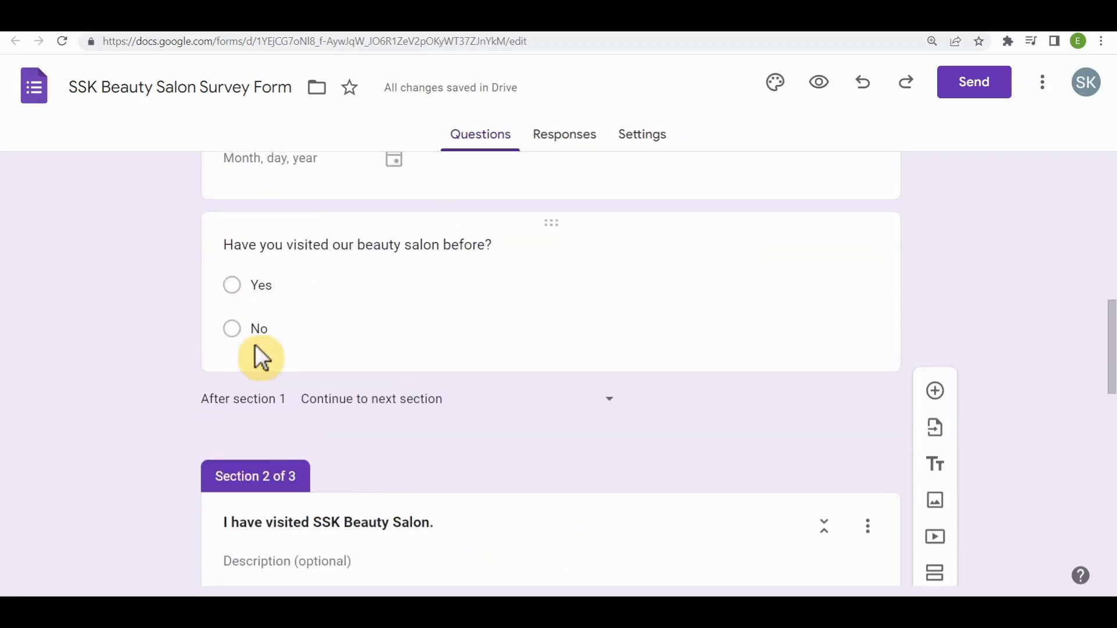
scroll(370, 366, down, 6)
scroll(399, 367, down, 4)
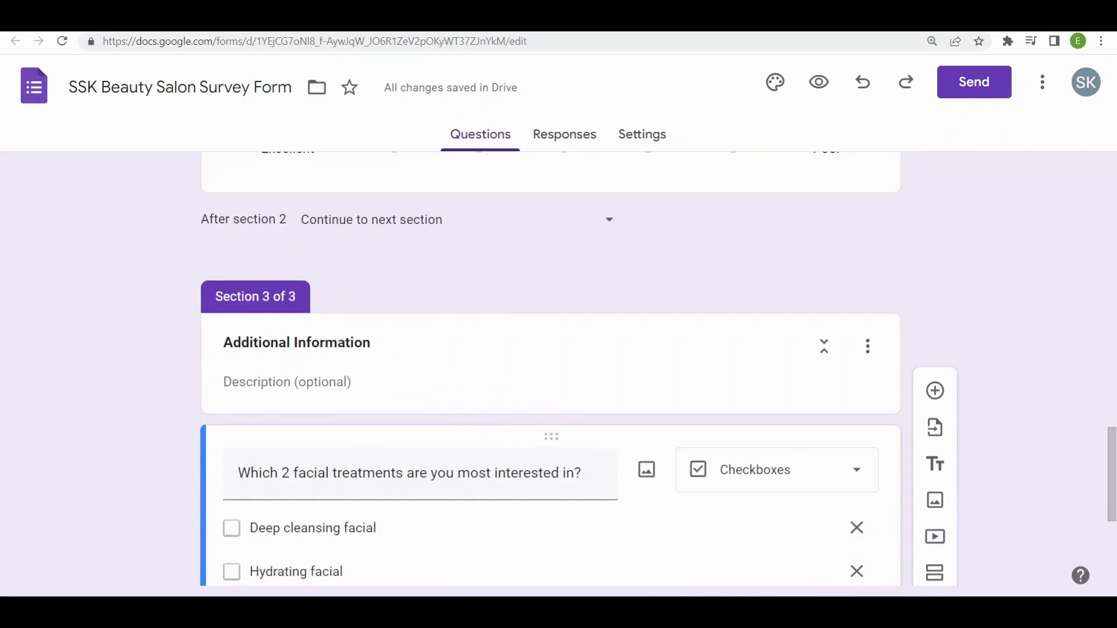
scroll(756, 466, up, 10)
scroll(758, 470, up, 4)
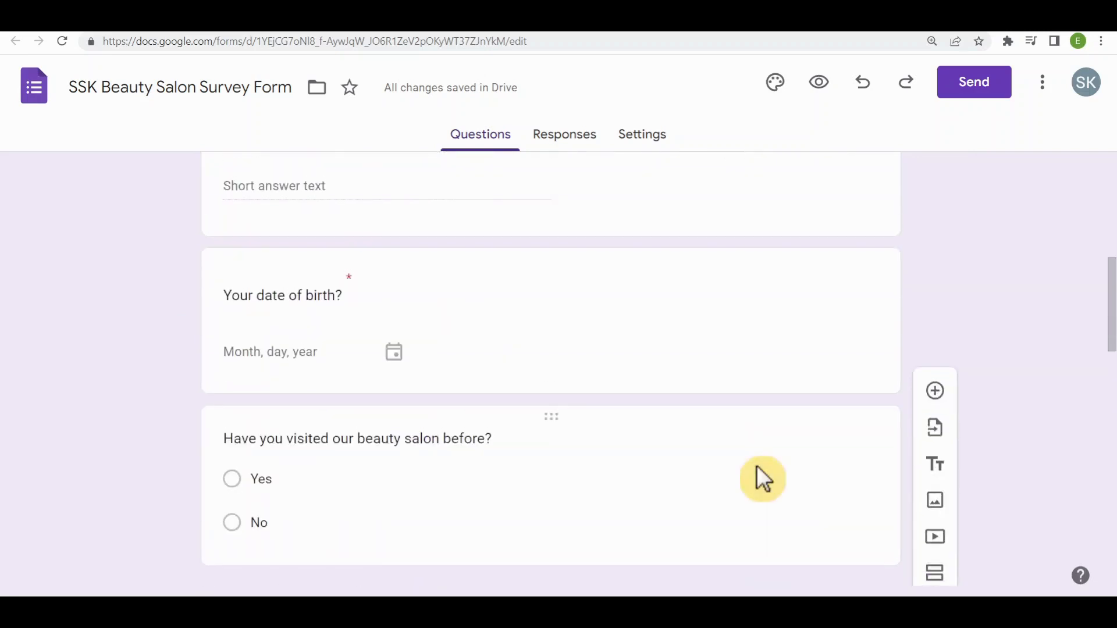
- Enable answer-based section navigation for "Have you visited our beauty salon before?", sending Yes to section 2 and No to section 3
click(823, 544)
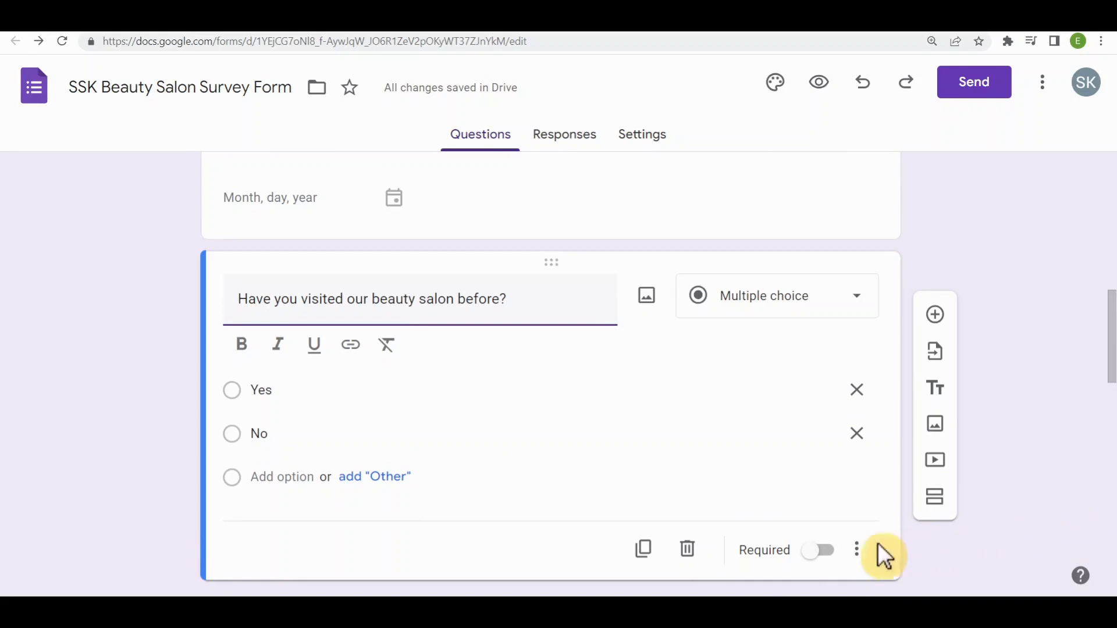
click(858, 551)
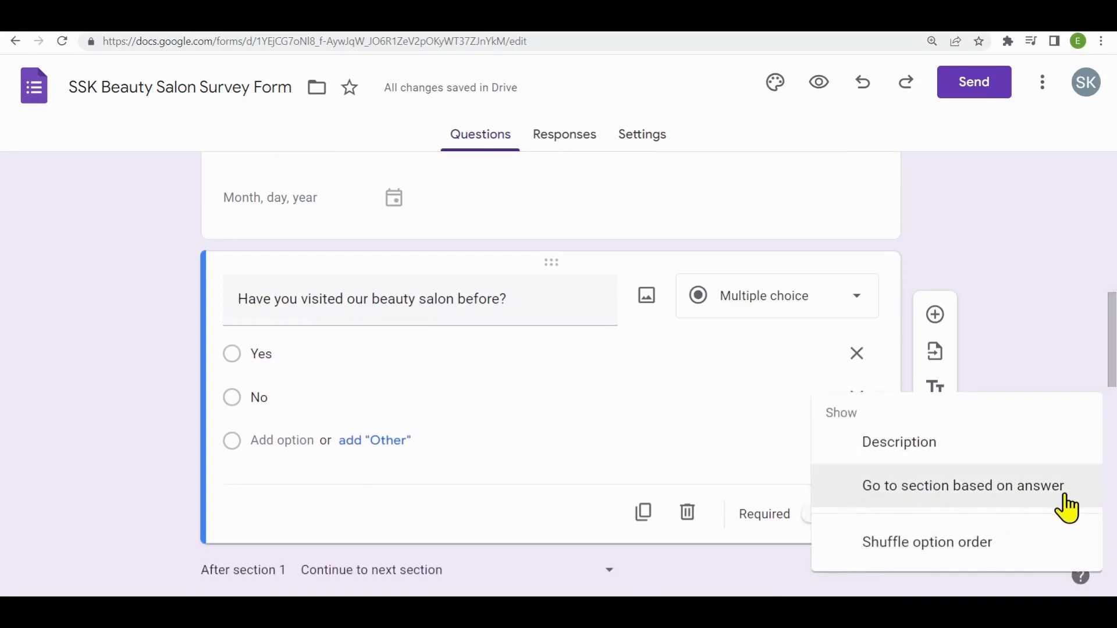
click(1021, 487)
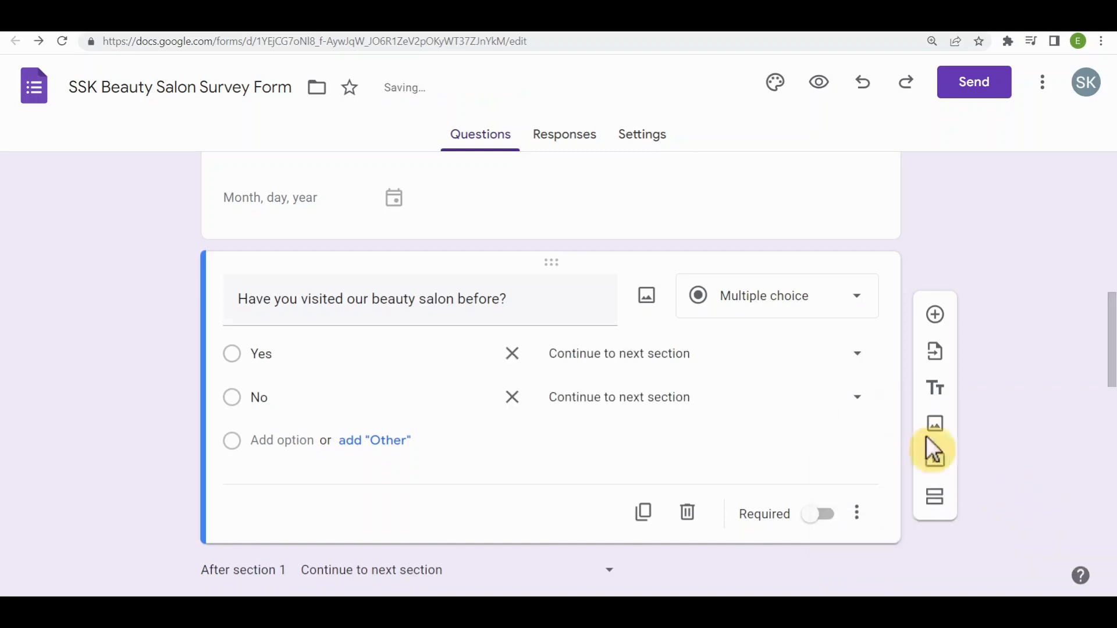
click(857, 356)
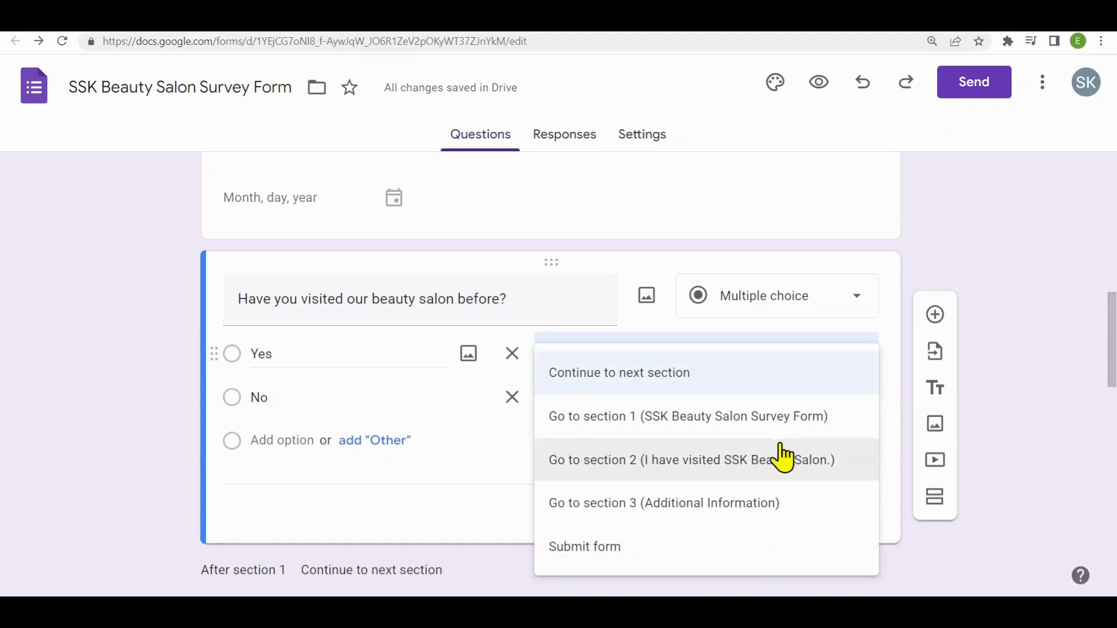
click(720, 461)
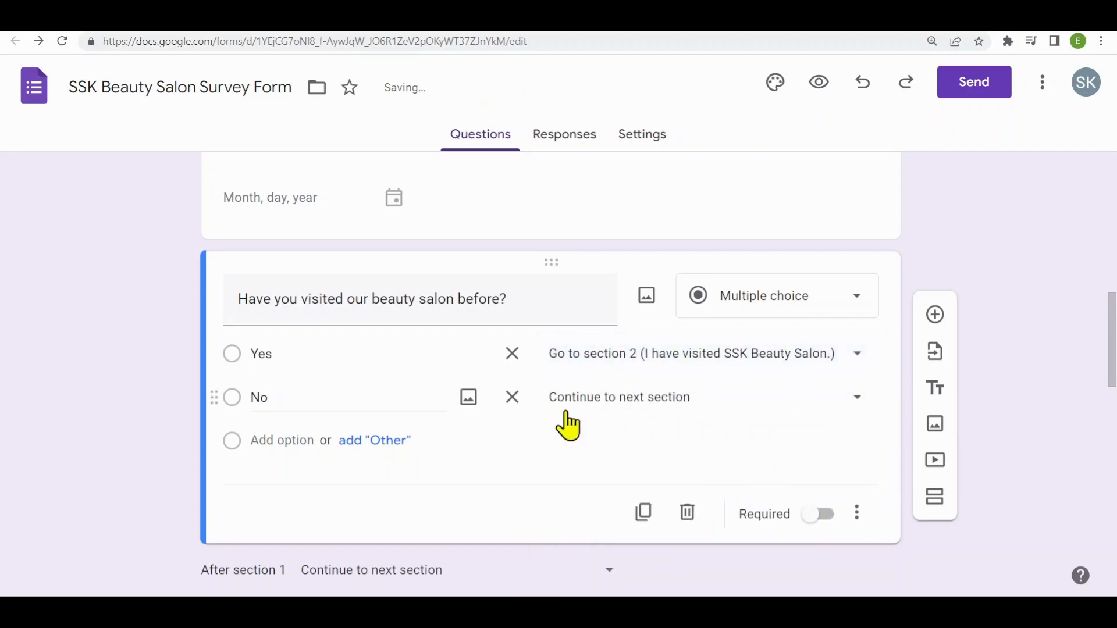
click(844, 400)
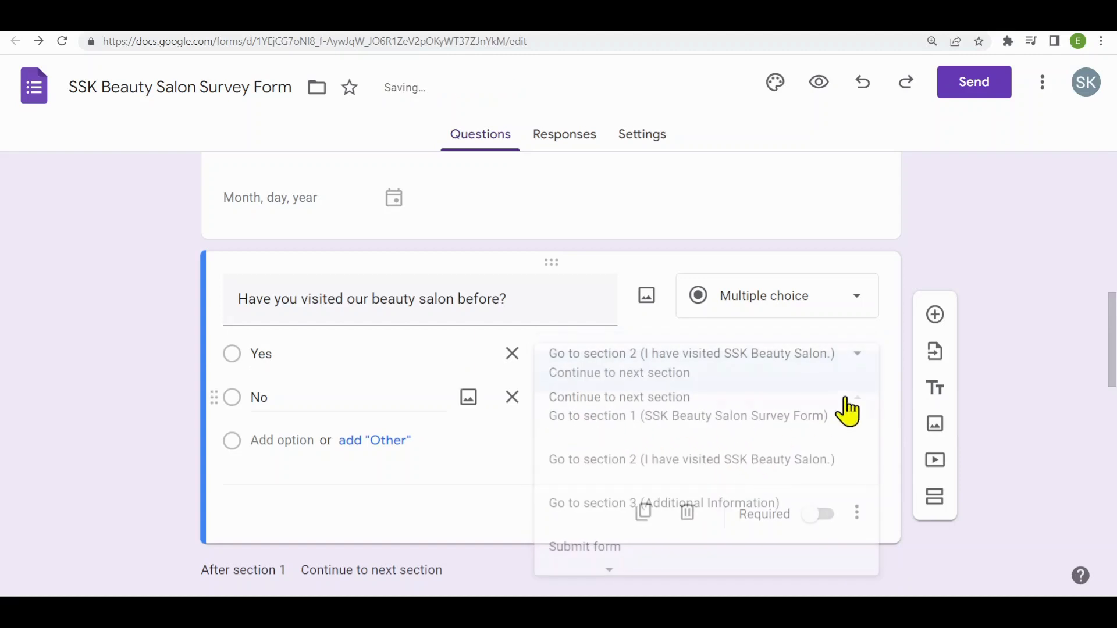
click(703, 518)
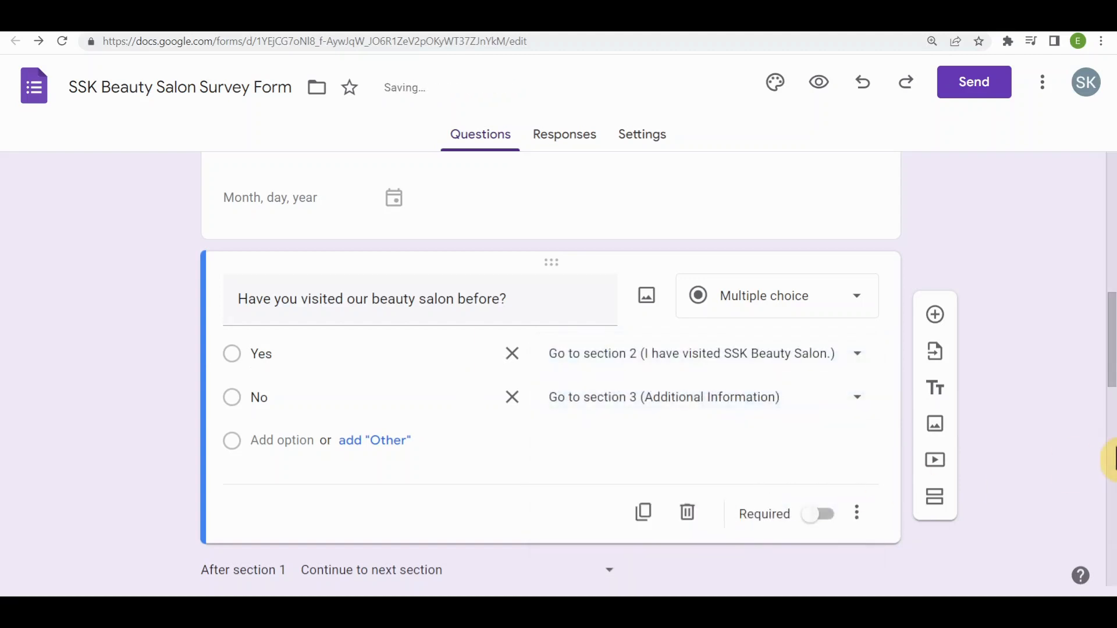
- Make the question about previous salon visits required and move it above the date-of-birth question
click(819, 514)
drag(1011, 482, 1077, 434)
scroll(1076, 434, up, 3)
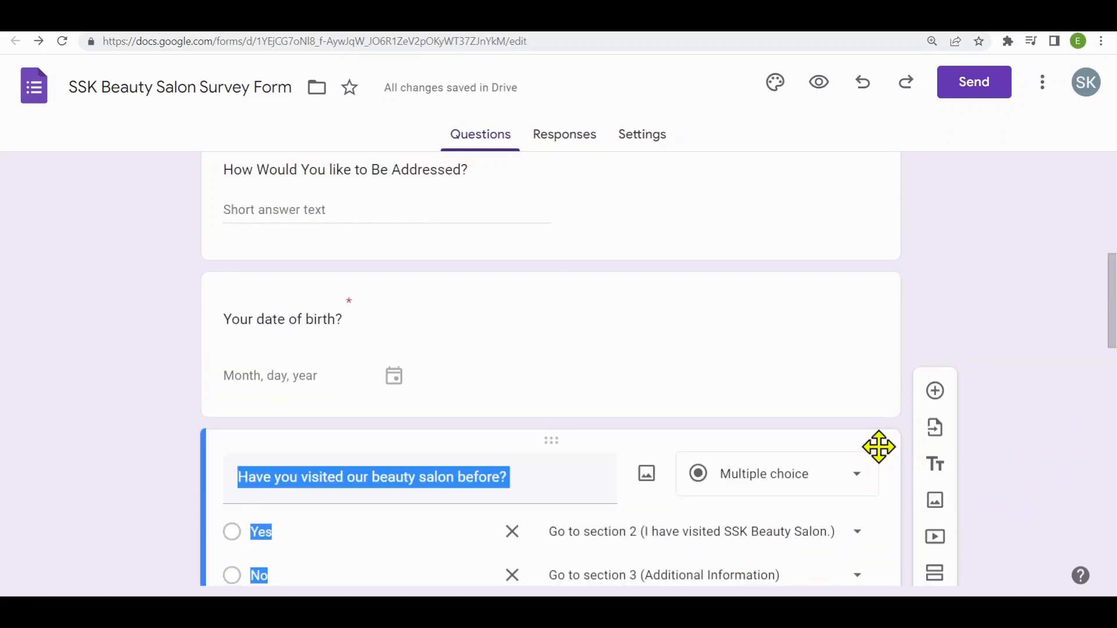
drag(879, 447, 868, 498)
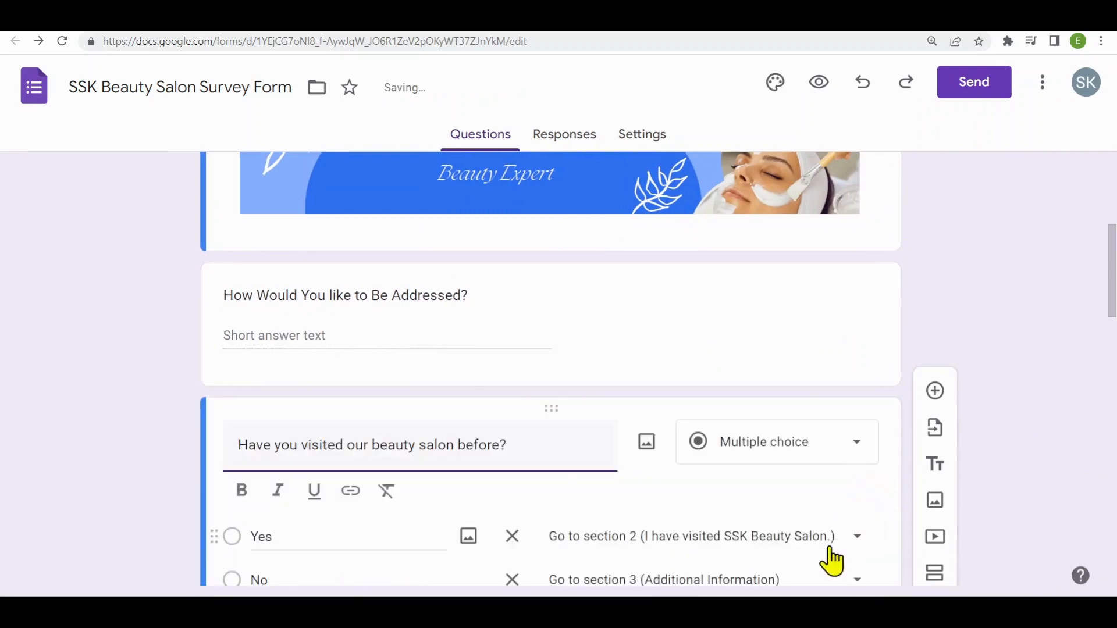
- Add a fourth section titled "QUIZ" after the facial-treatments question and insert a blank multiple-choice question in it
scroll(919, 557, down, 3)
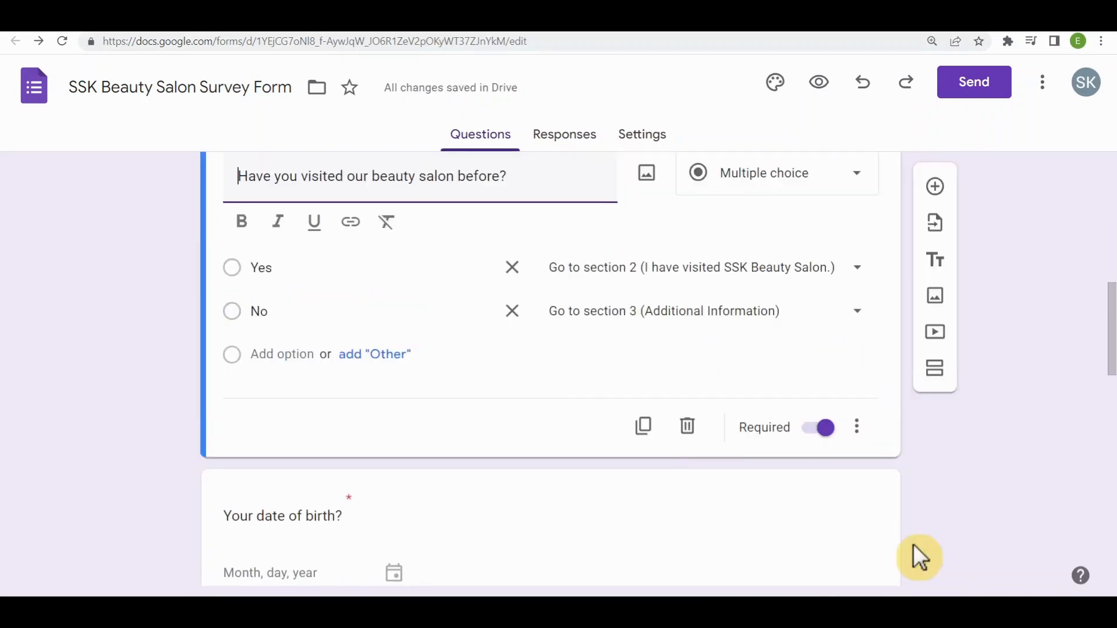
scroll(913, 546, down, 10)
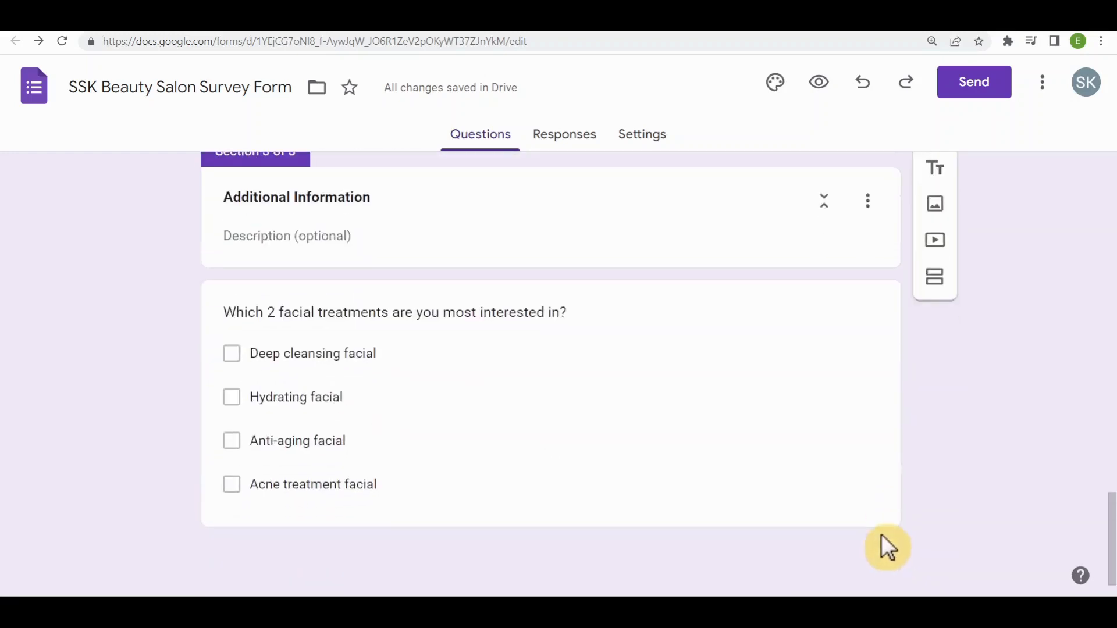
click(855, 506)
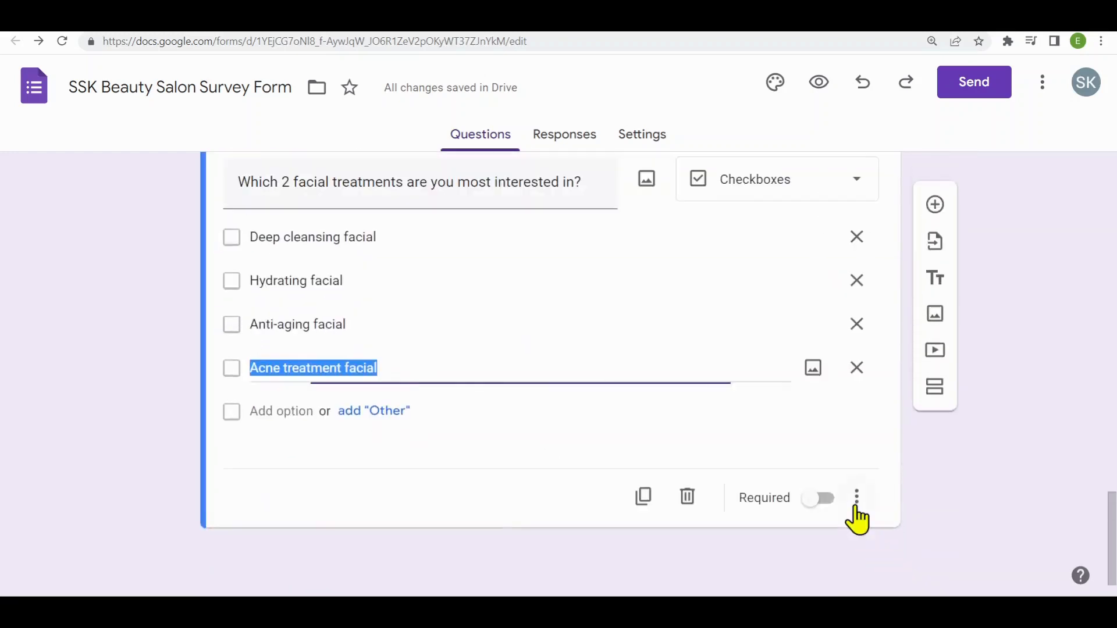
click(934, 381)
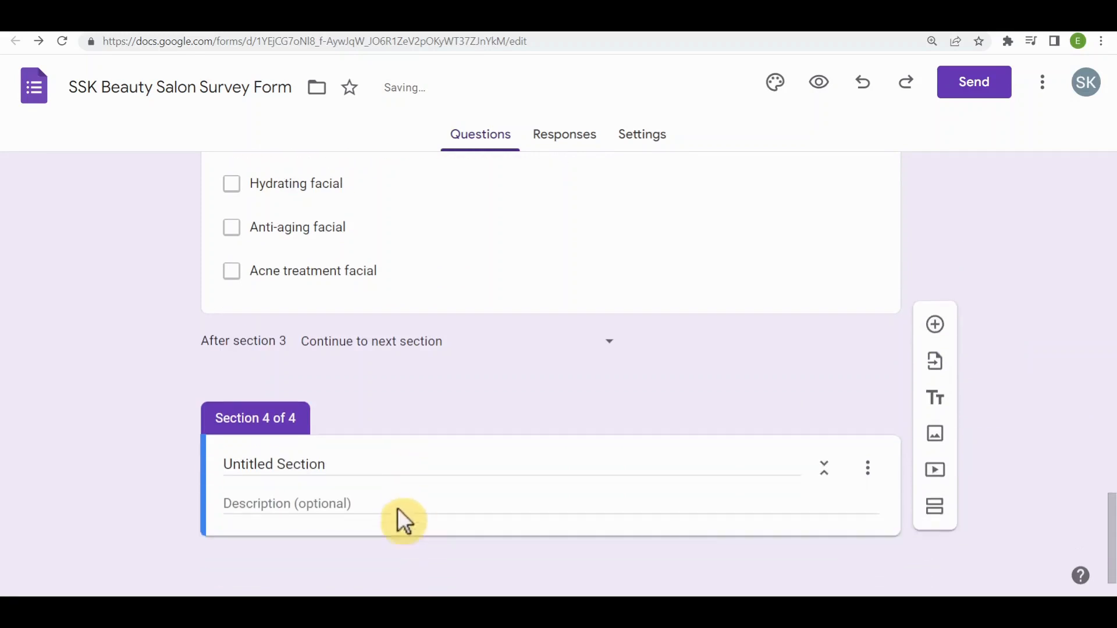
text(QUIZ)
click(936, 382)
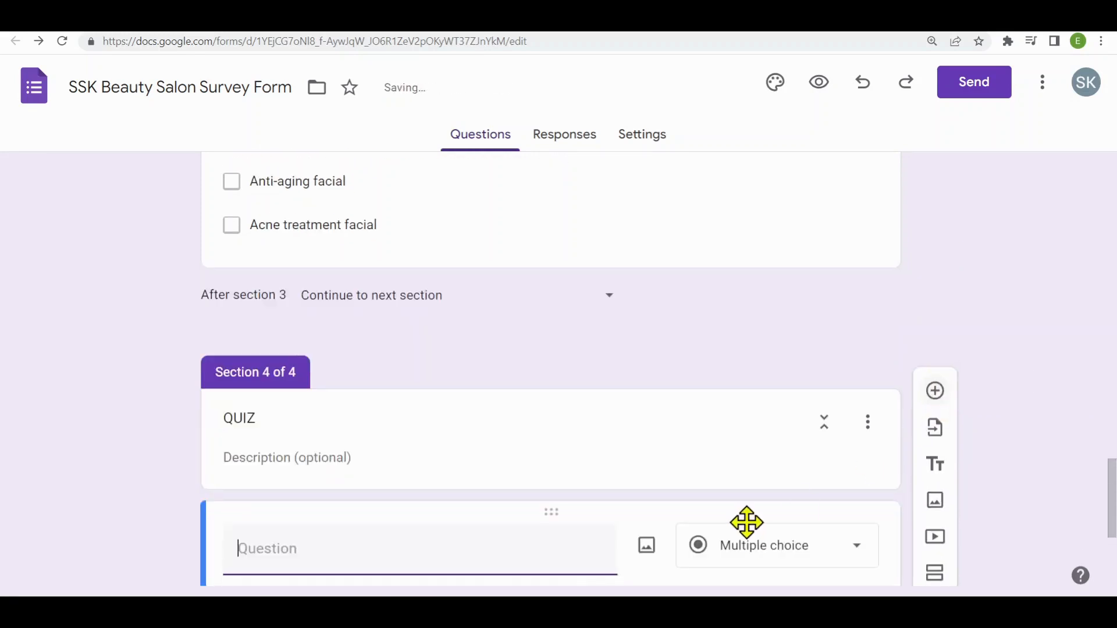
click(1114, 495)
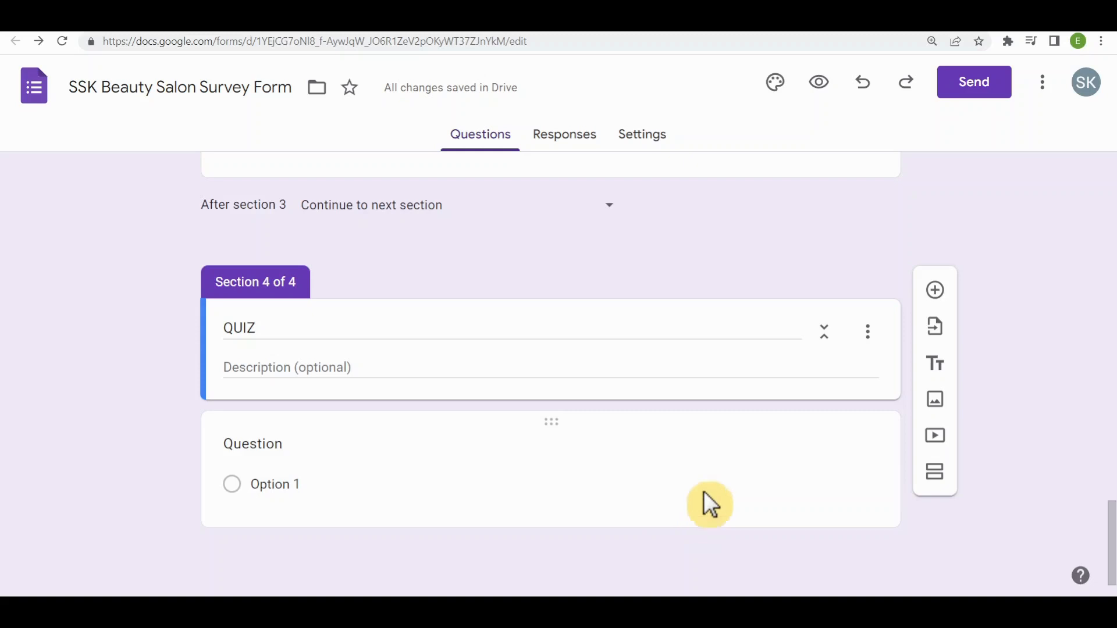
- Load the second SSK Beauty Salon form in the file list as the source for importing questions
click(935, 327)
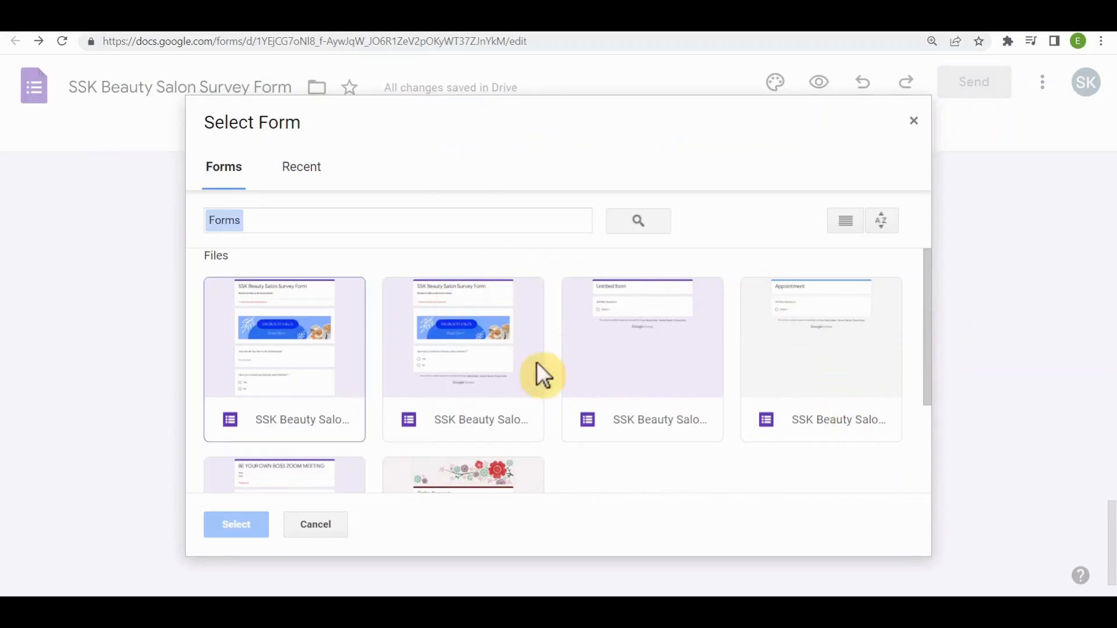
click(472, 359)
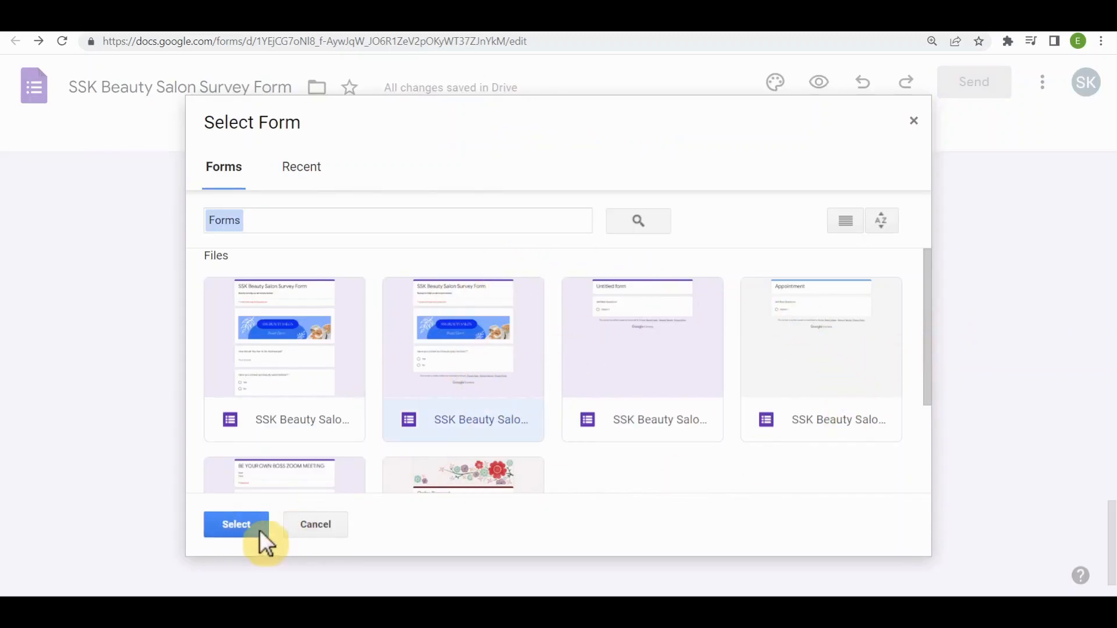
click(233, 528)
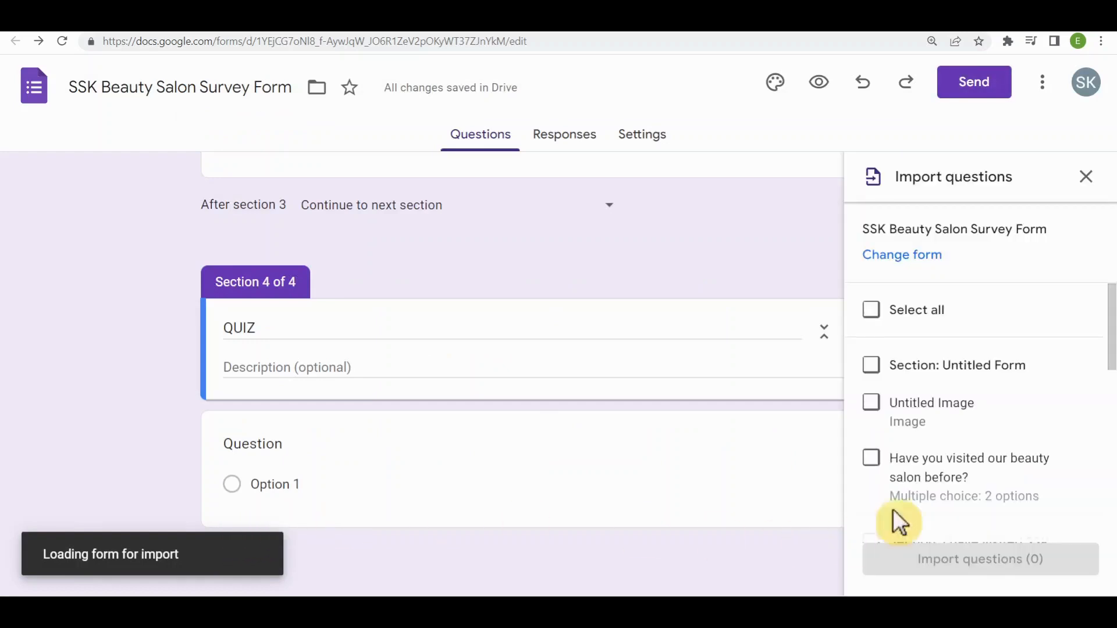
- Import the question "Which vitamin is known for its skin-healing?" from the loaded form into the QUIZ section
scroll(1092, 462, down, 10)
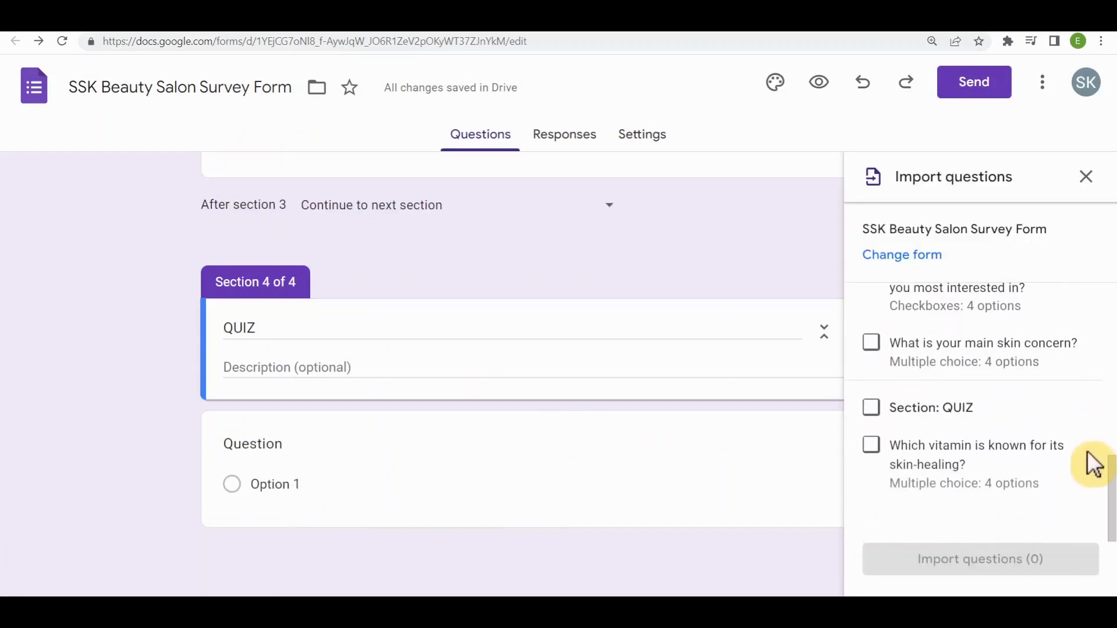
click(871, 461)
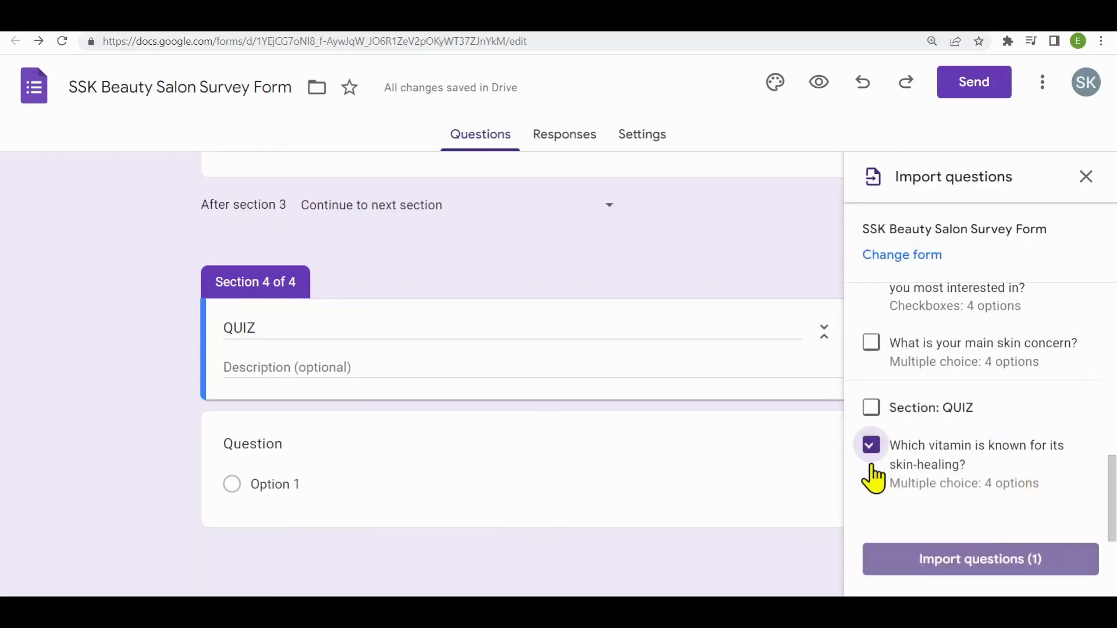
click(1005, 576)
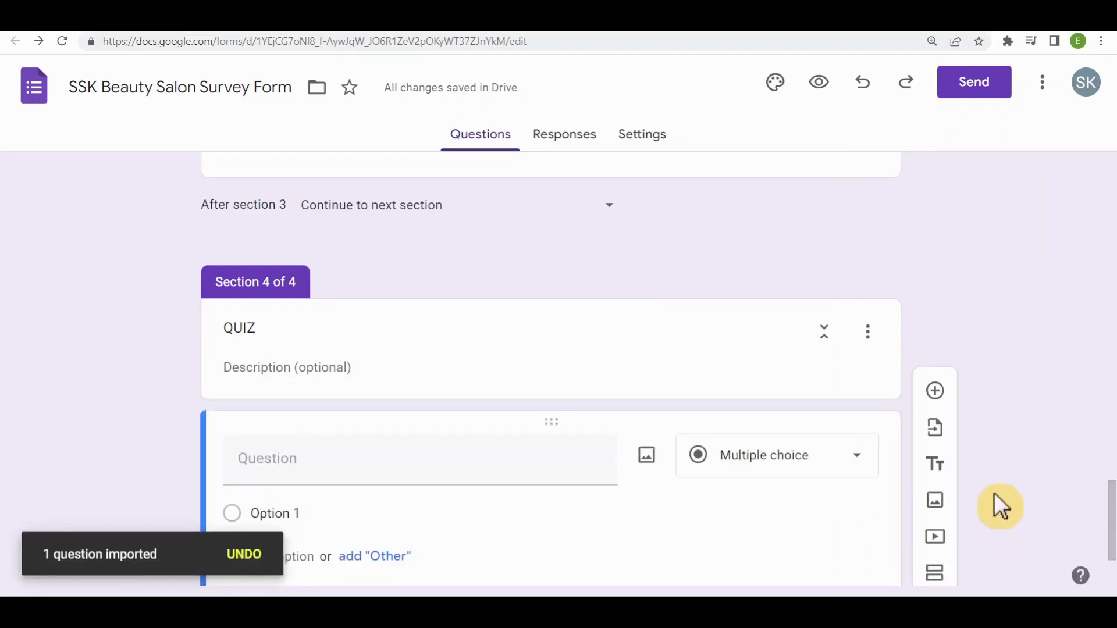
scroll(870, 476, down, 5)
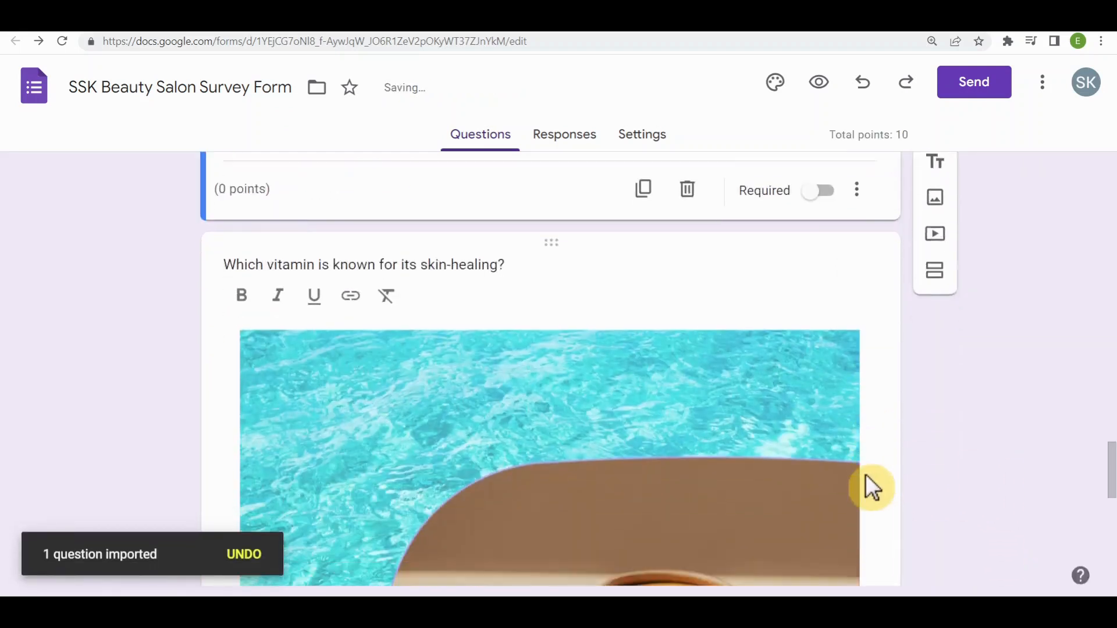
scroll(863, 472, down, 5)
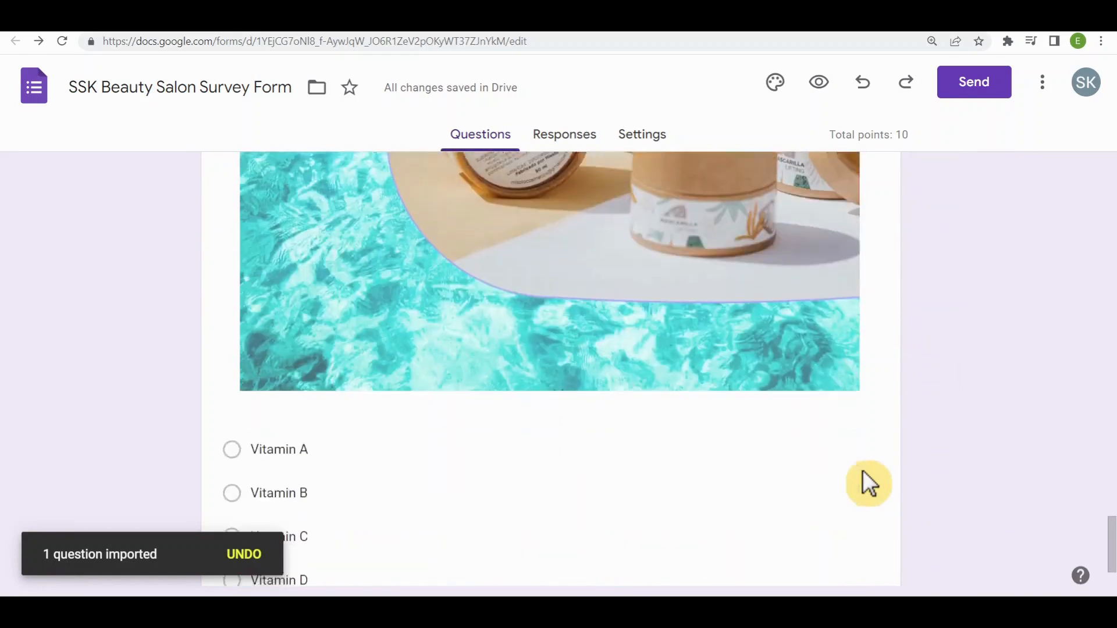
scroll(930, 512, up, 6)
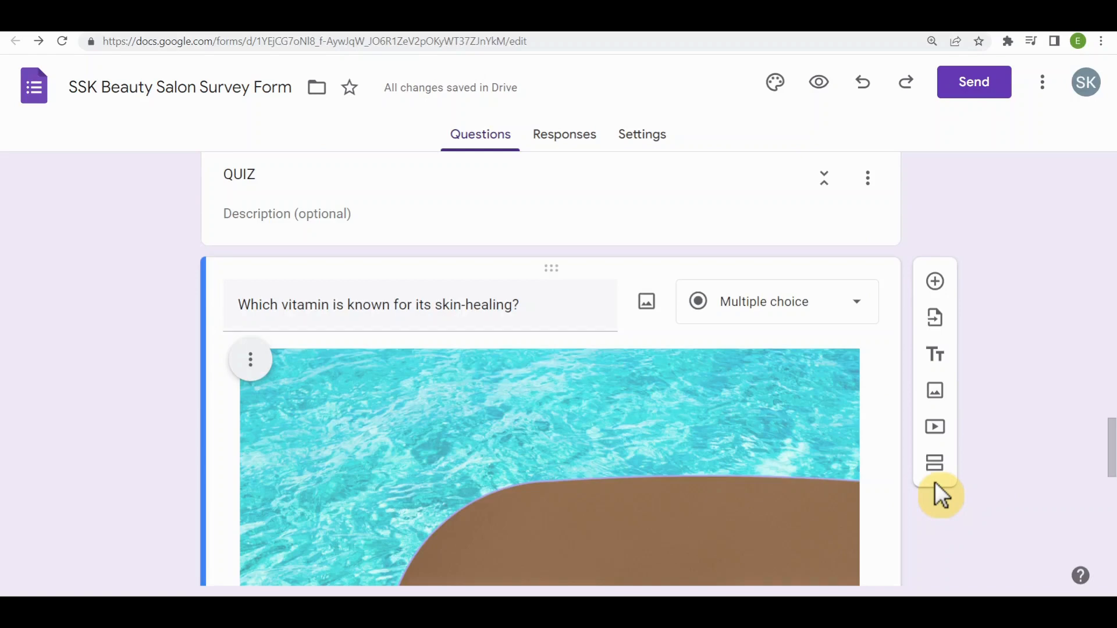
click(647, 302)
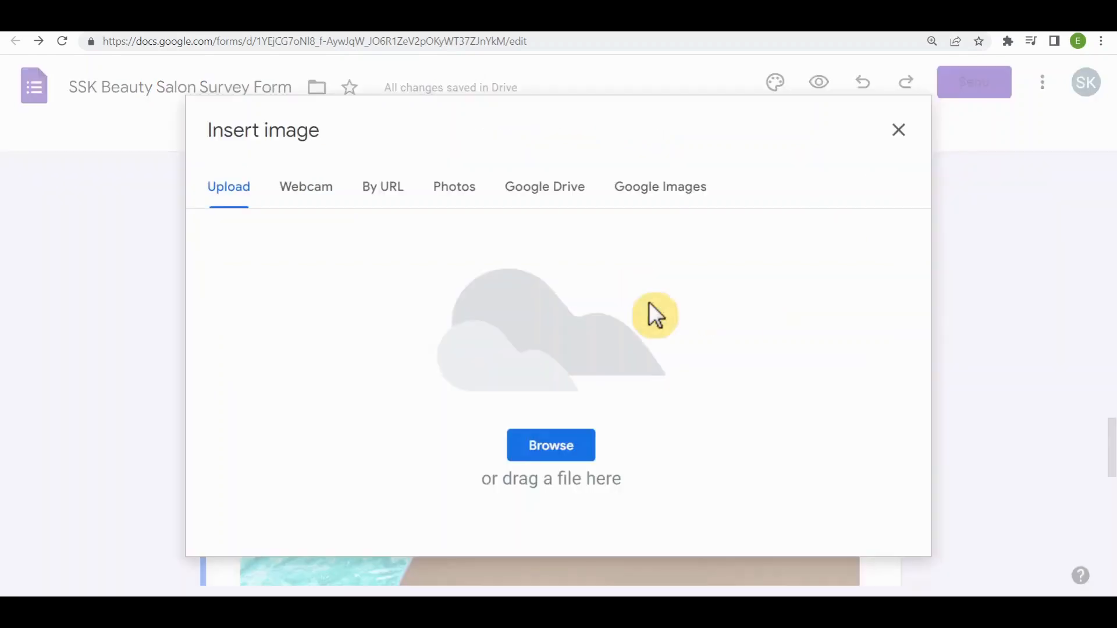
click(901, 131)
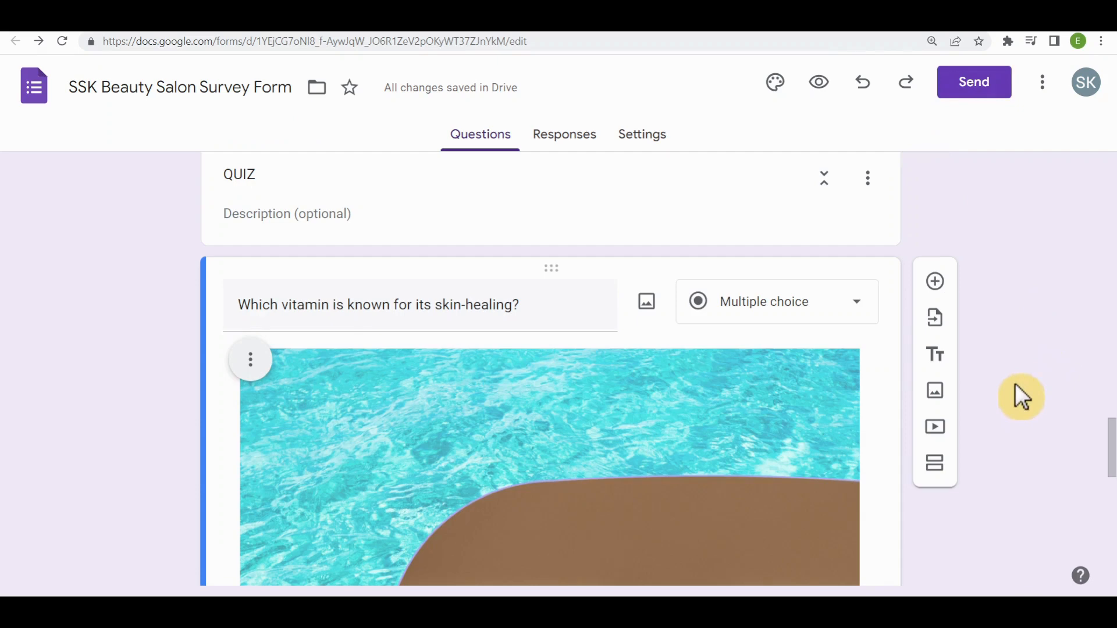
click(936, 428)
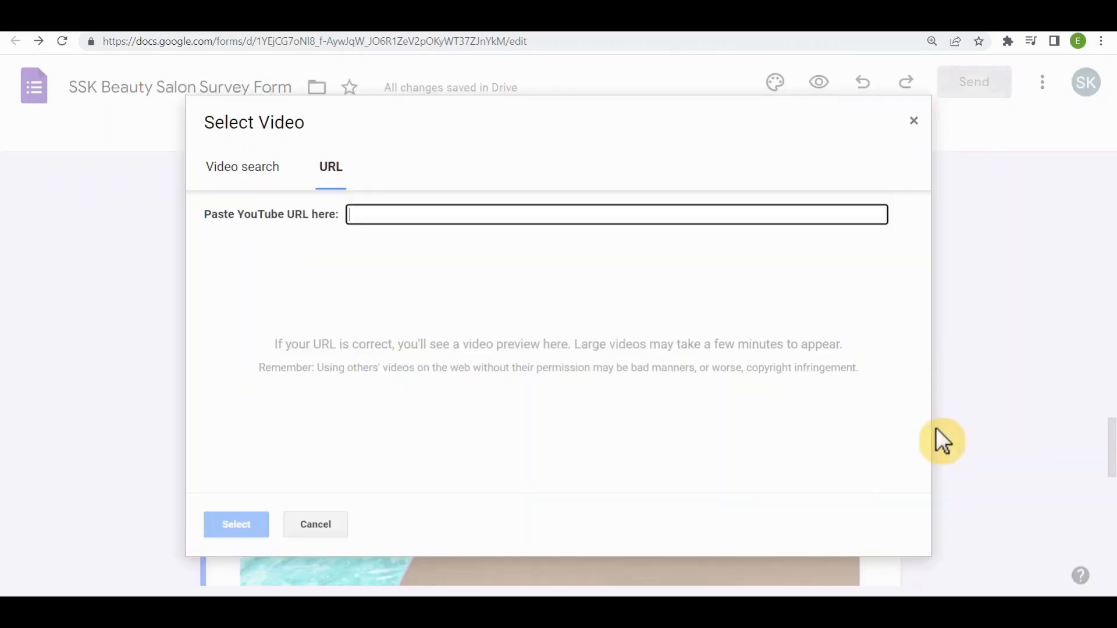
click(328, 174)
click(412, 212)
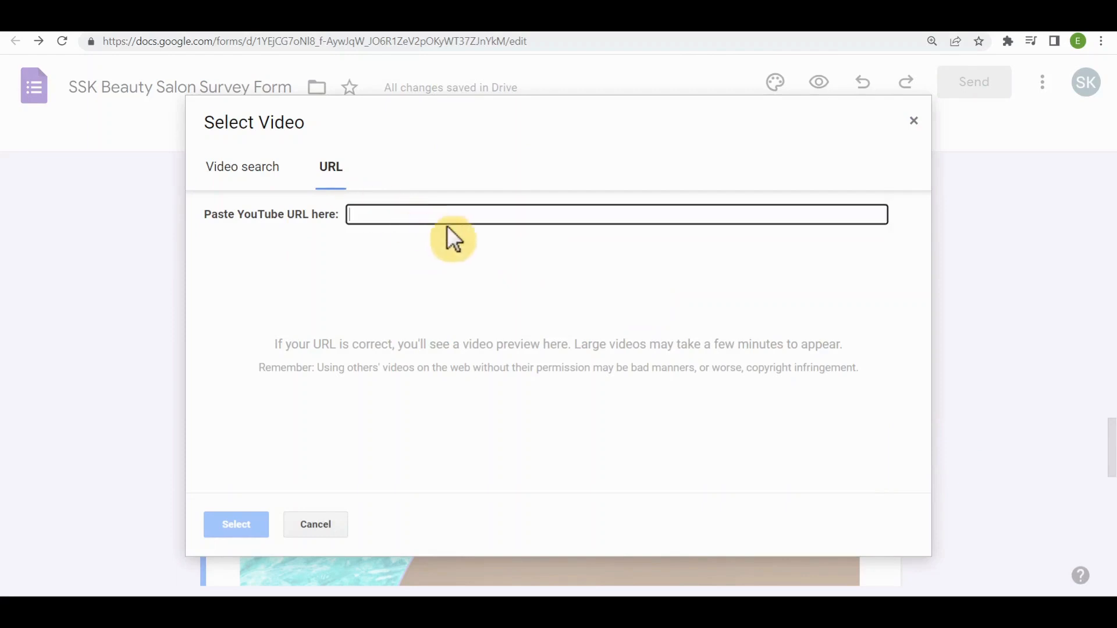
text(https://youtu.be/gwW6TvwhI9w)
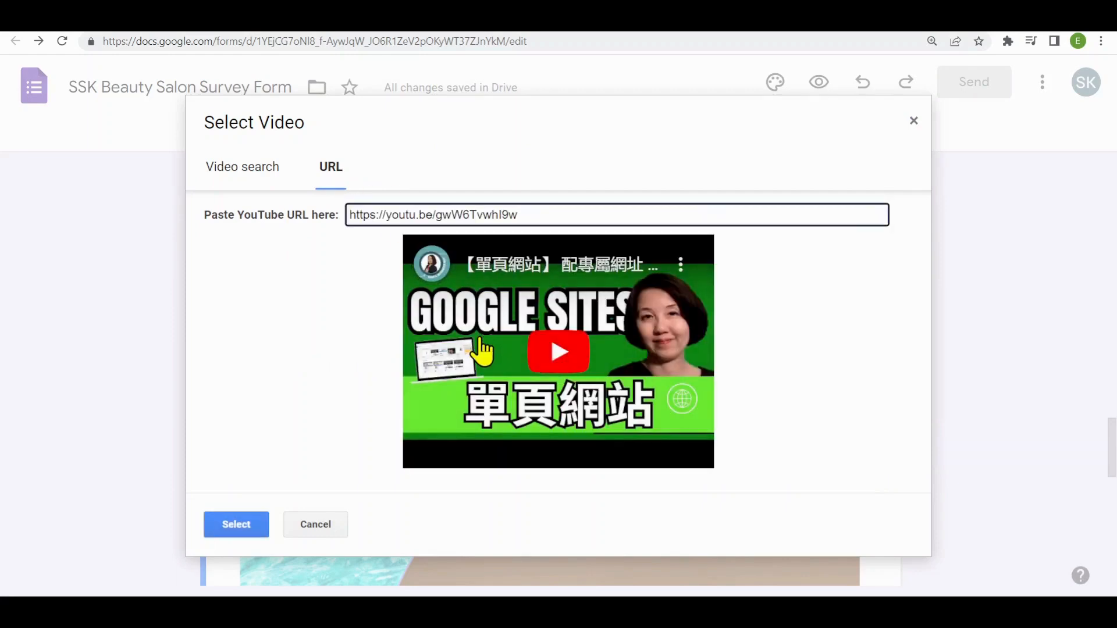
click(237, 523)
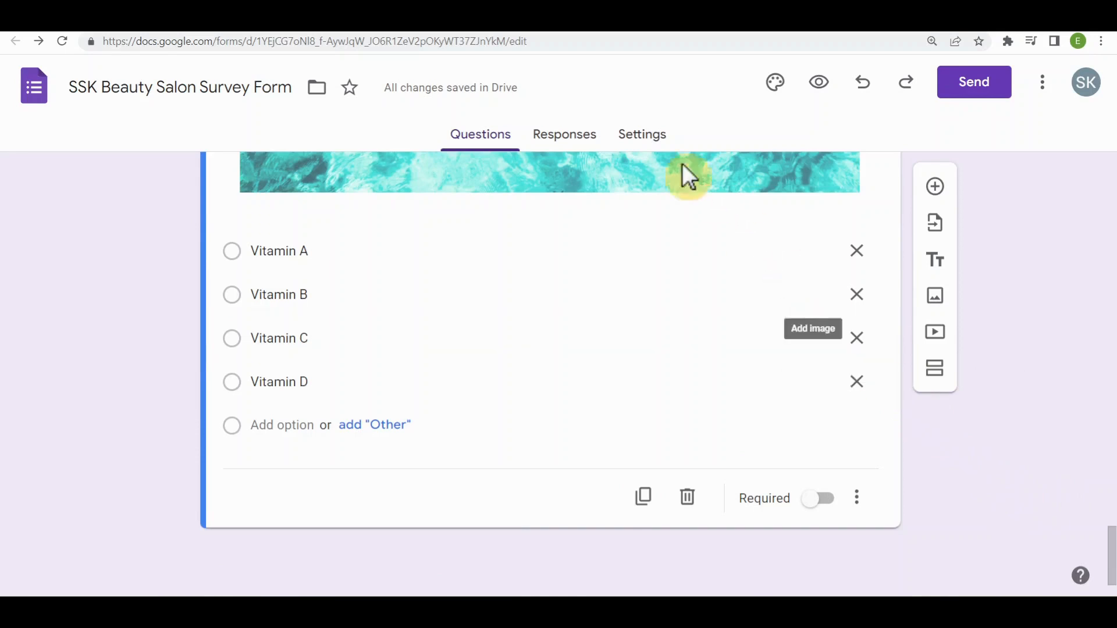
- Turn the form into a quiz in its settings and limit it to one response per respondent
click(640, 138)
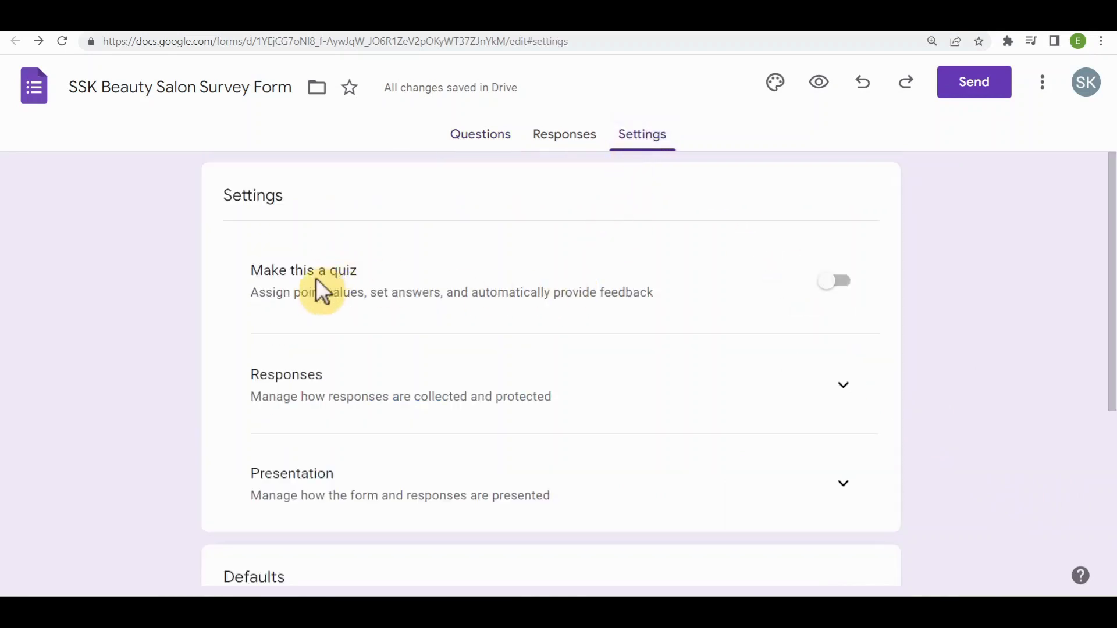
click(826, 291)
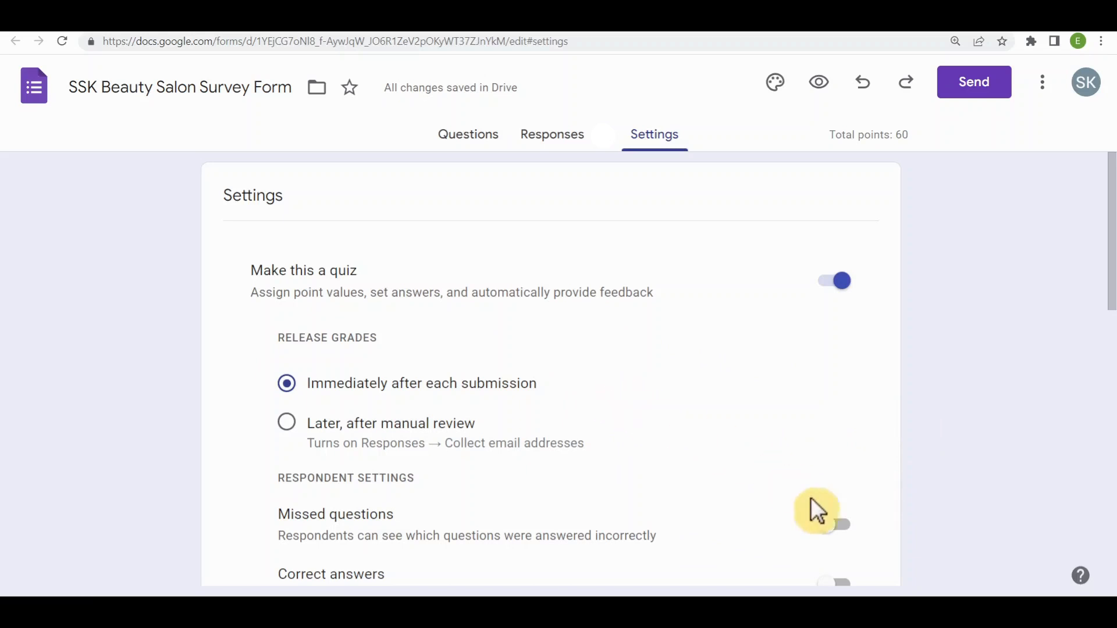
scroll(922, 460, down, 10)
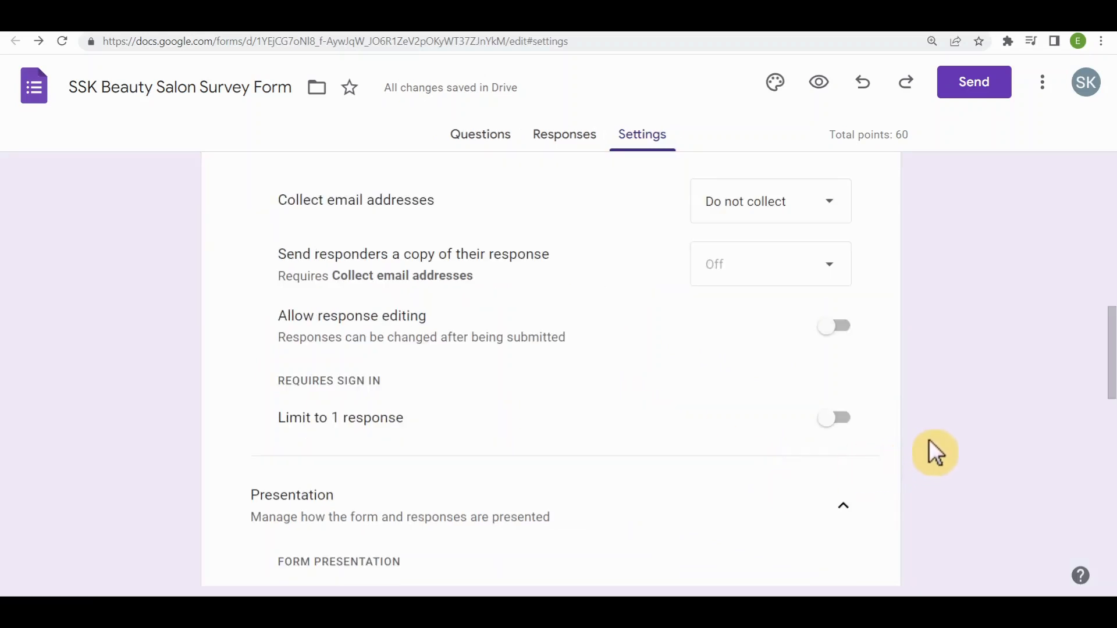
click(832, 419)
scroll(942, 429, down, 5)
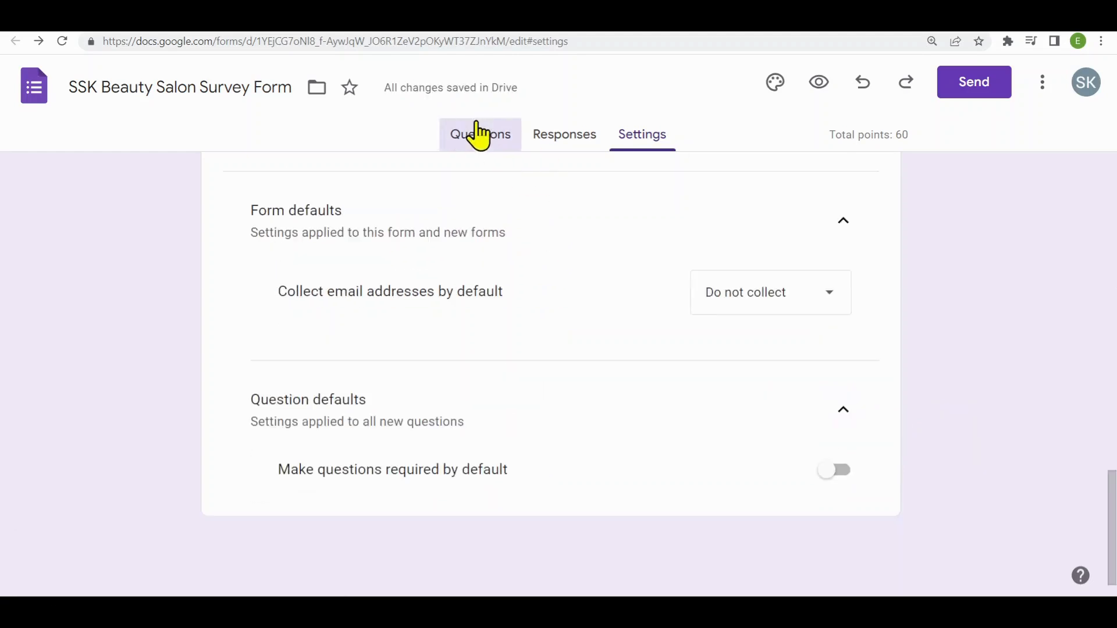
- Mark Vitamin C as the correct answer in the answer key of the skin-healing vitamin question
click(478, 135)
scroll(838, 401, down, 10)
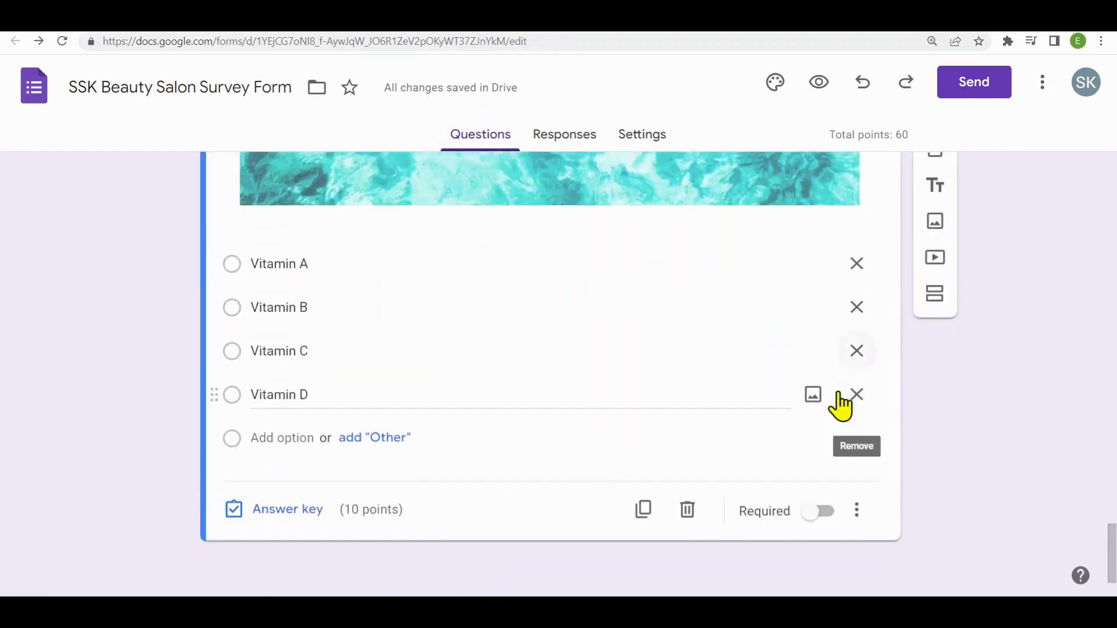
scroll(839, 395, up, 1)
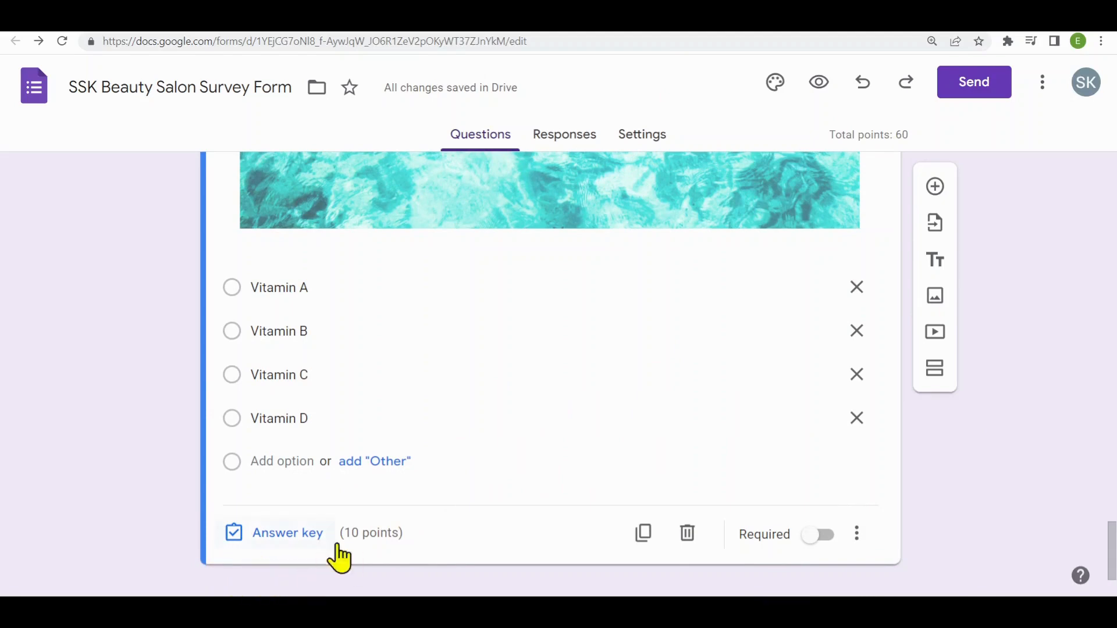
click(294, 538)
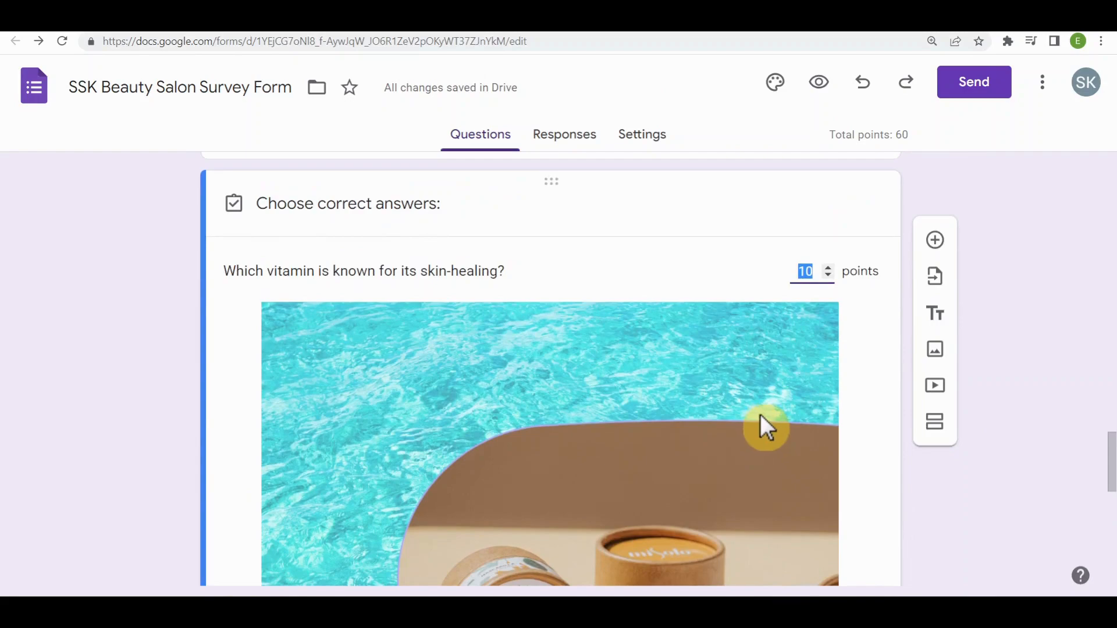
scroll(759, 413, down, 10)
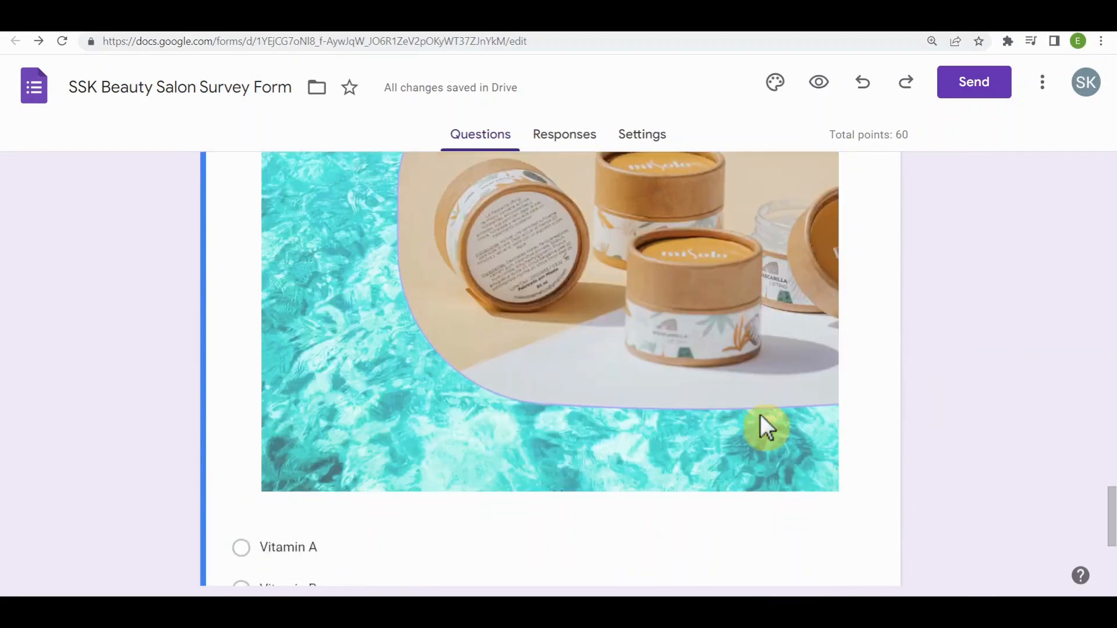
click(429, 442)
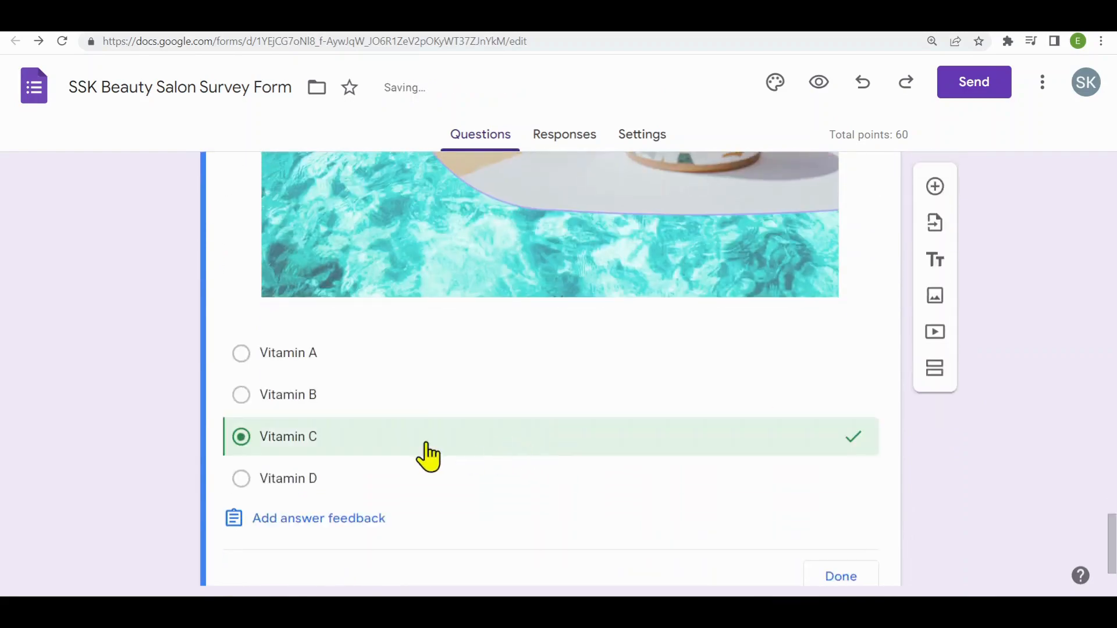
scroll(915, 511, down, 2)
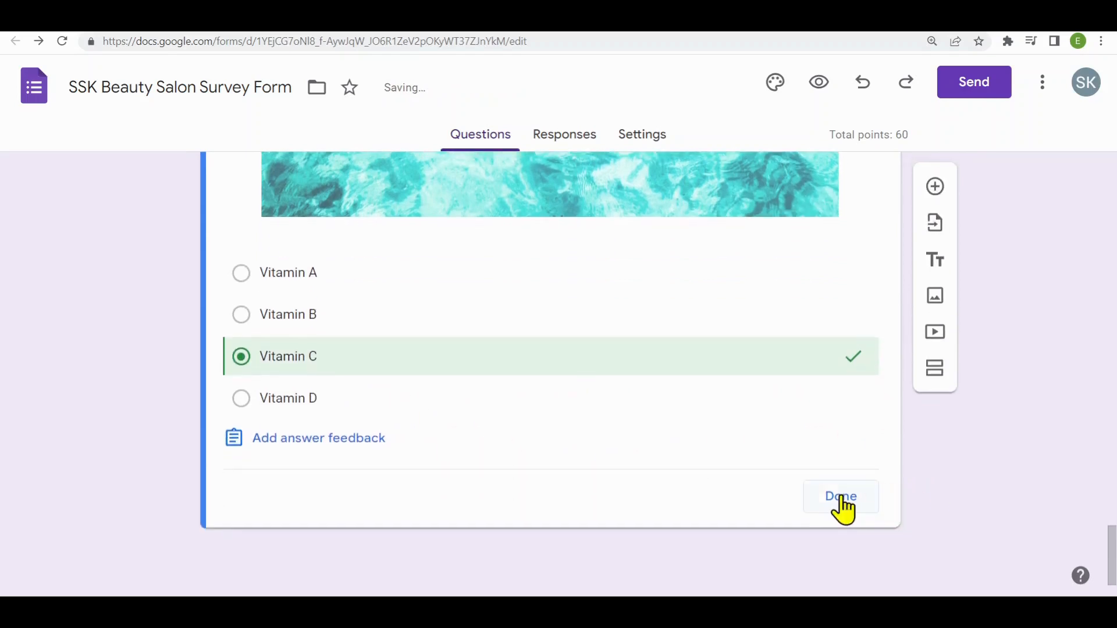
click(841, 498)
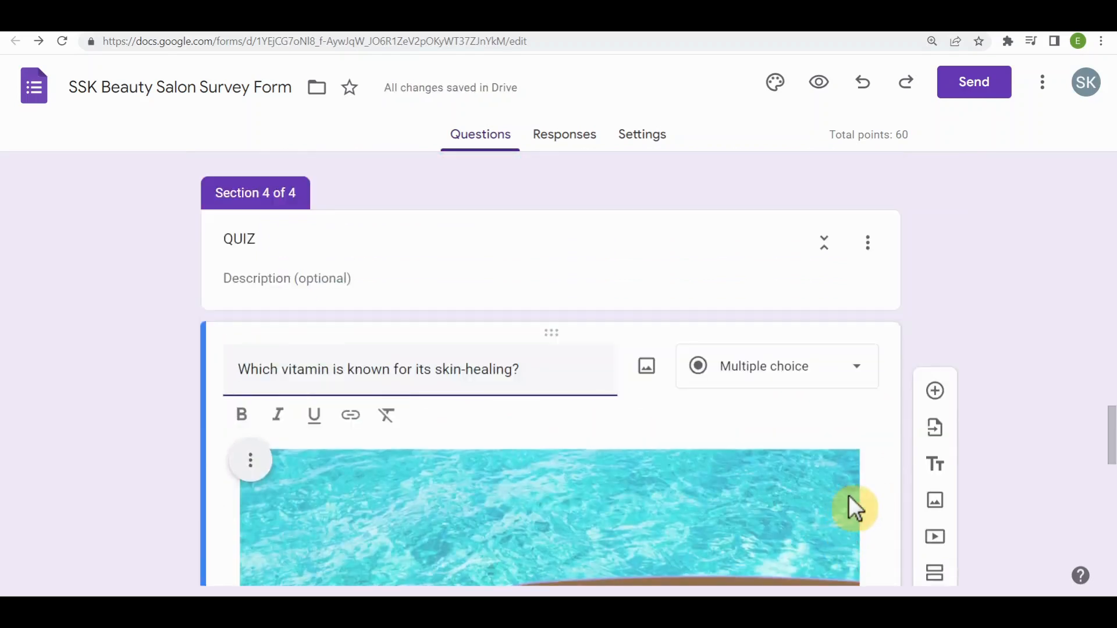
- Enter "ops!" as the incorrect-answer feedback for the skin-healing vitamin question, without attaching a video
scroll(855, 500, down, 8)
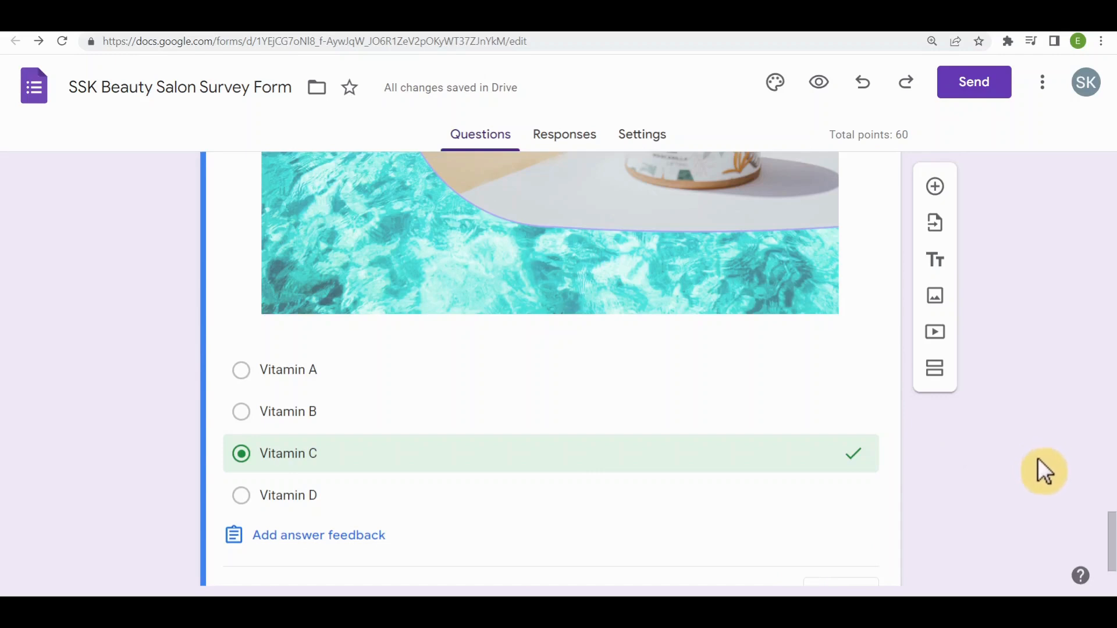
click(351, 541)
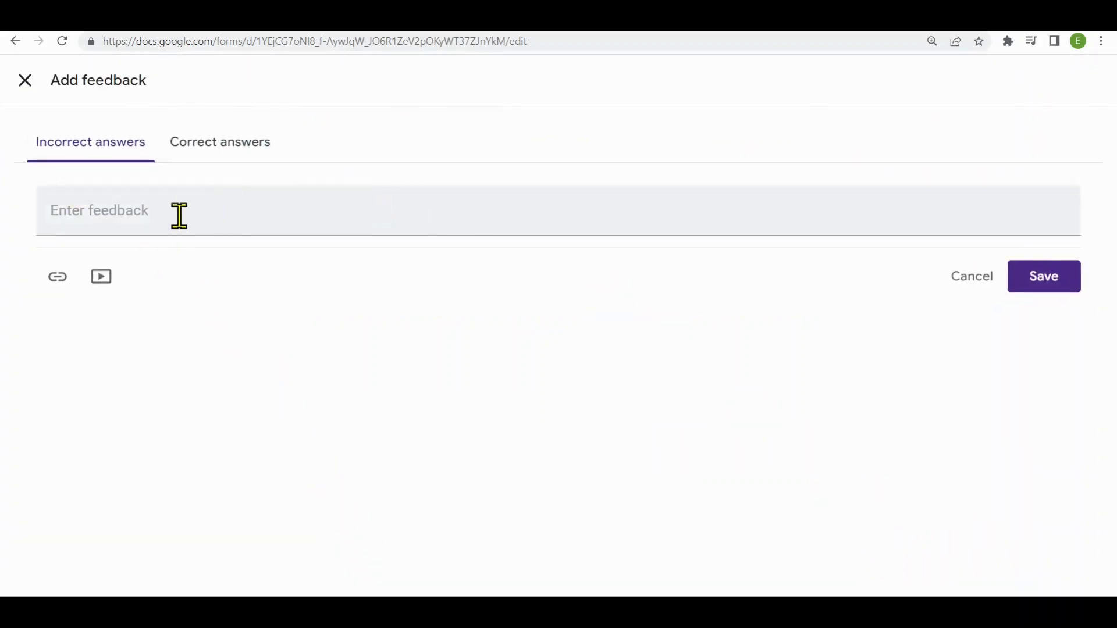
click(241, 224)
text(ops!)
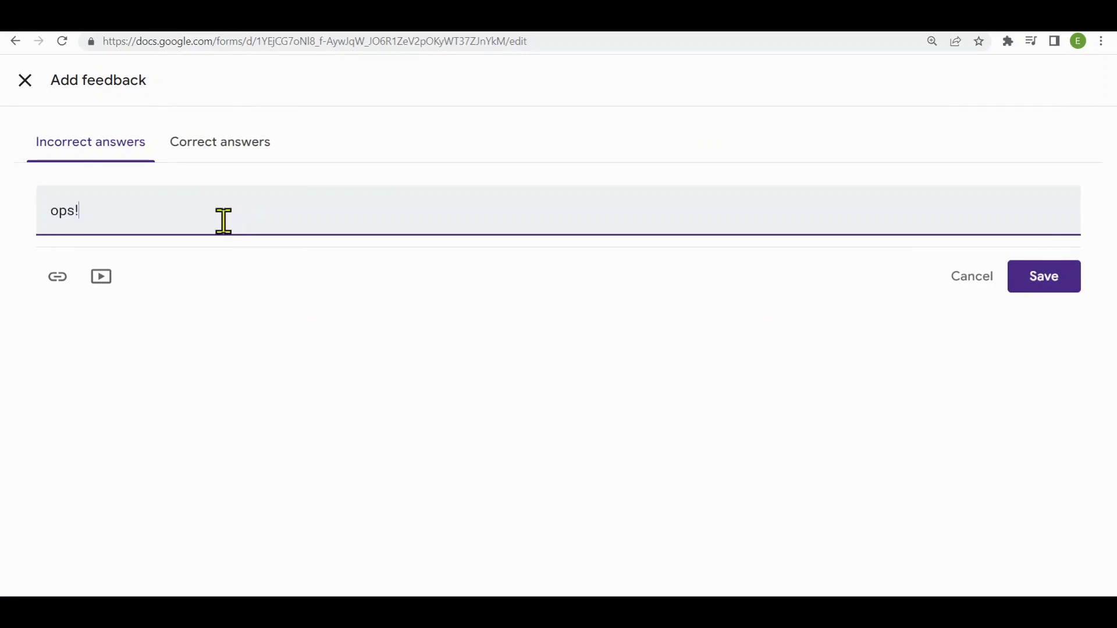
click(101, 278)
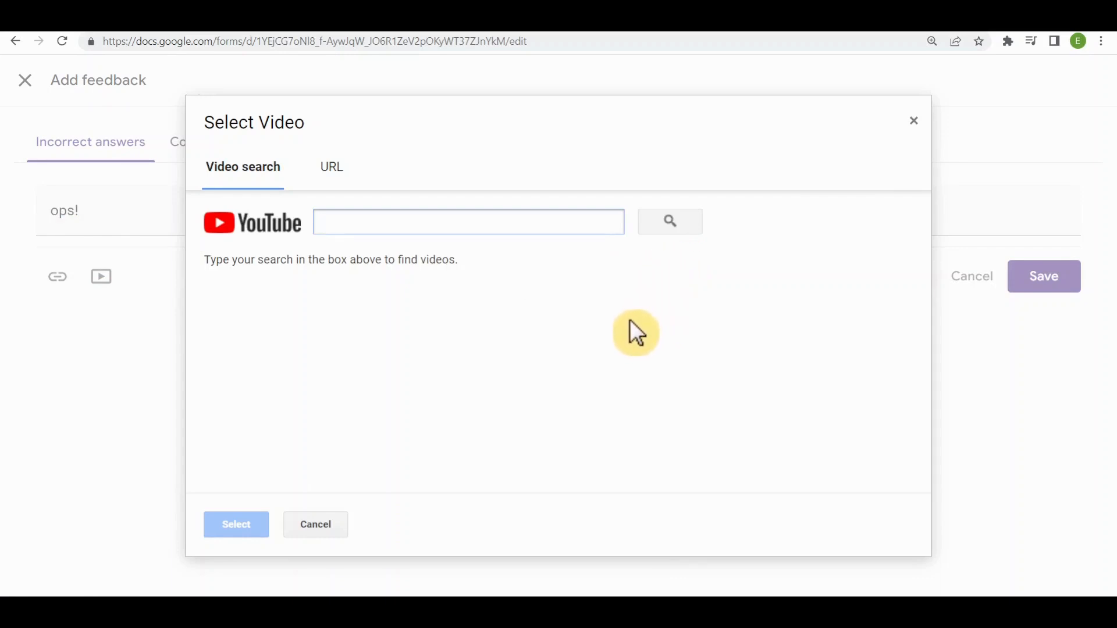
click(324, 525)
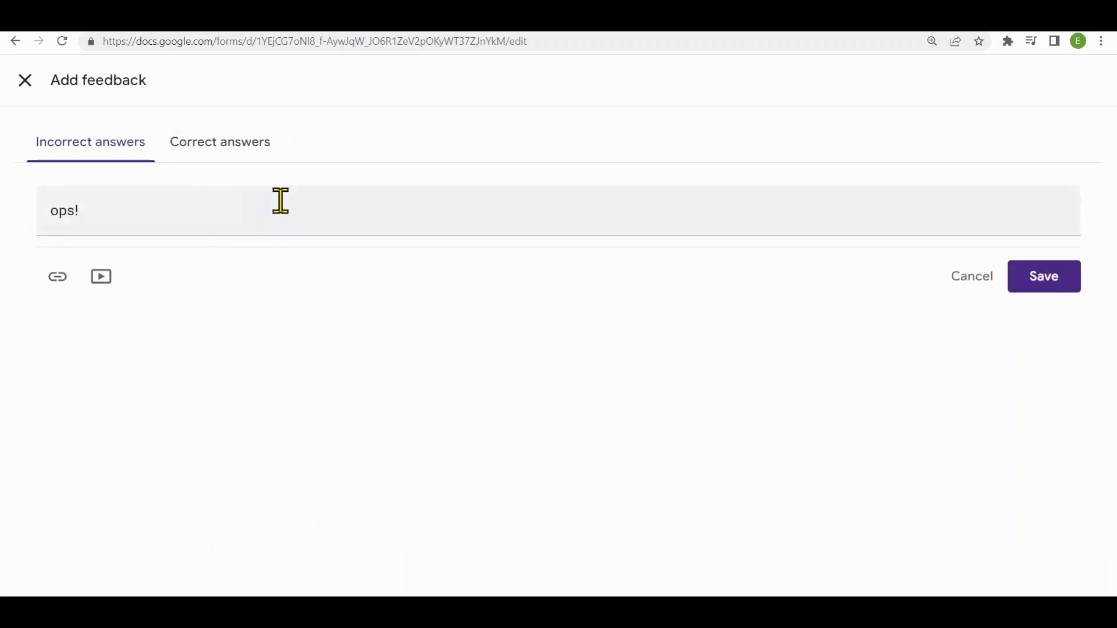
- Enter "congratulations" as the correct-answer feedback, save the feedback and close the question's answer key
click(239, 156)
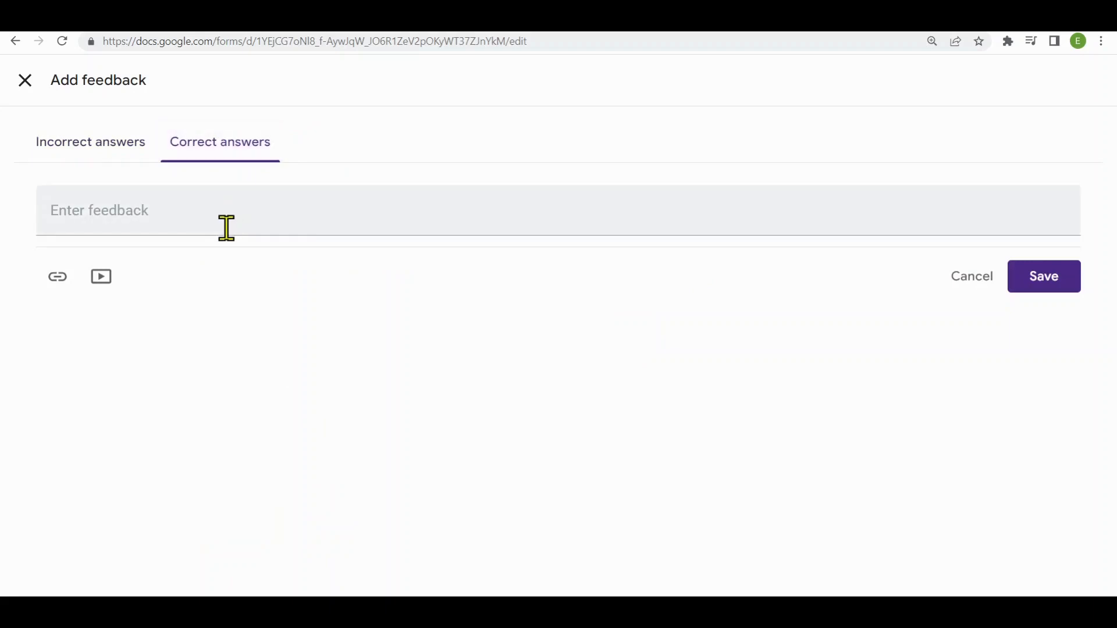
click(221, 223)
text(congratulations)
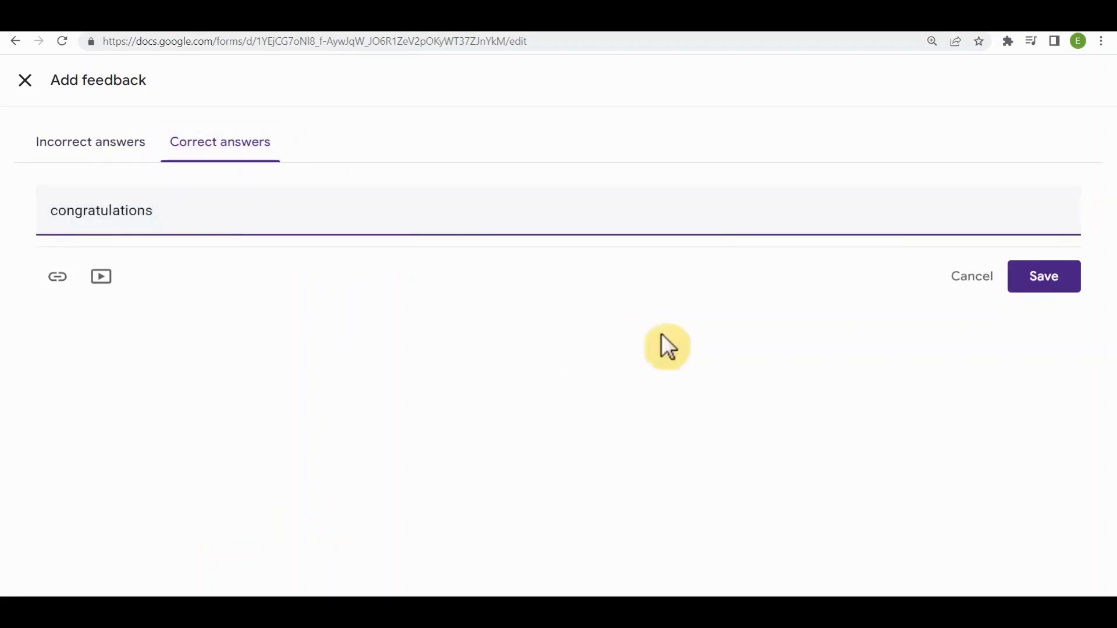
click(1050, 268)
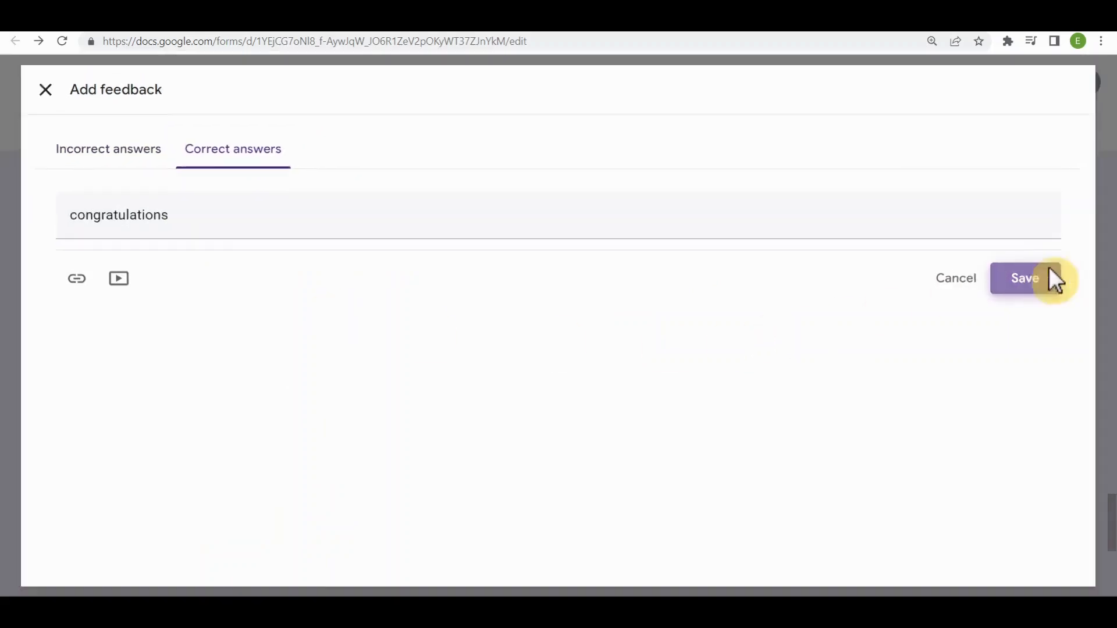
scroll(878, 525, down, 10)
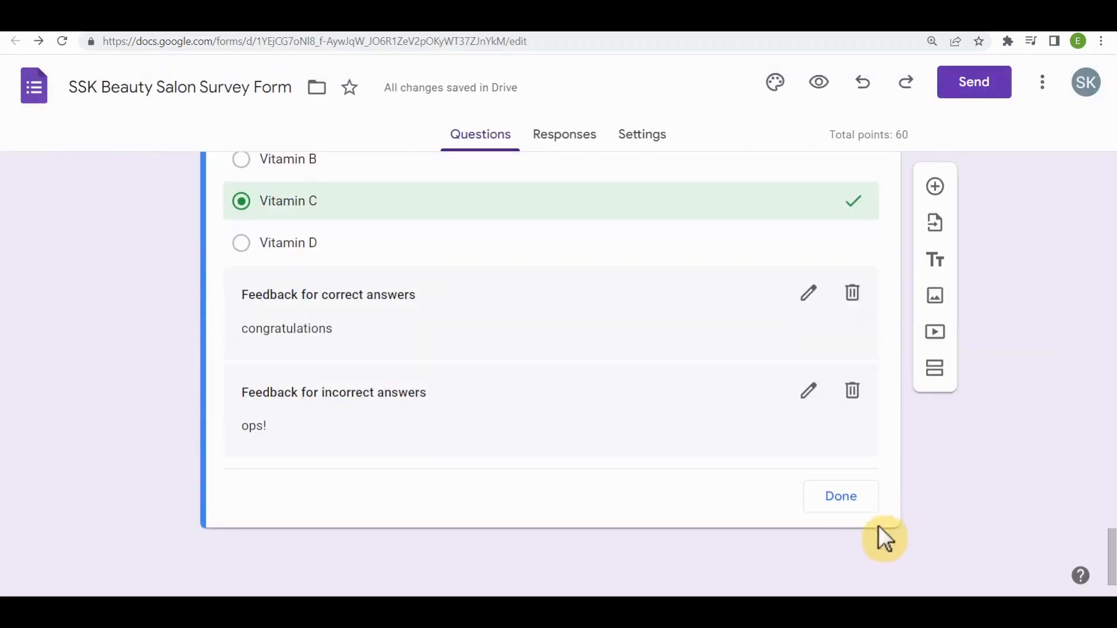
click(841, 497)
- Make the skin-healing vitamin question required
scroll(861, 503, down, 8)
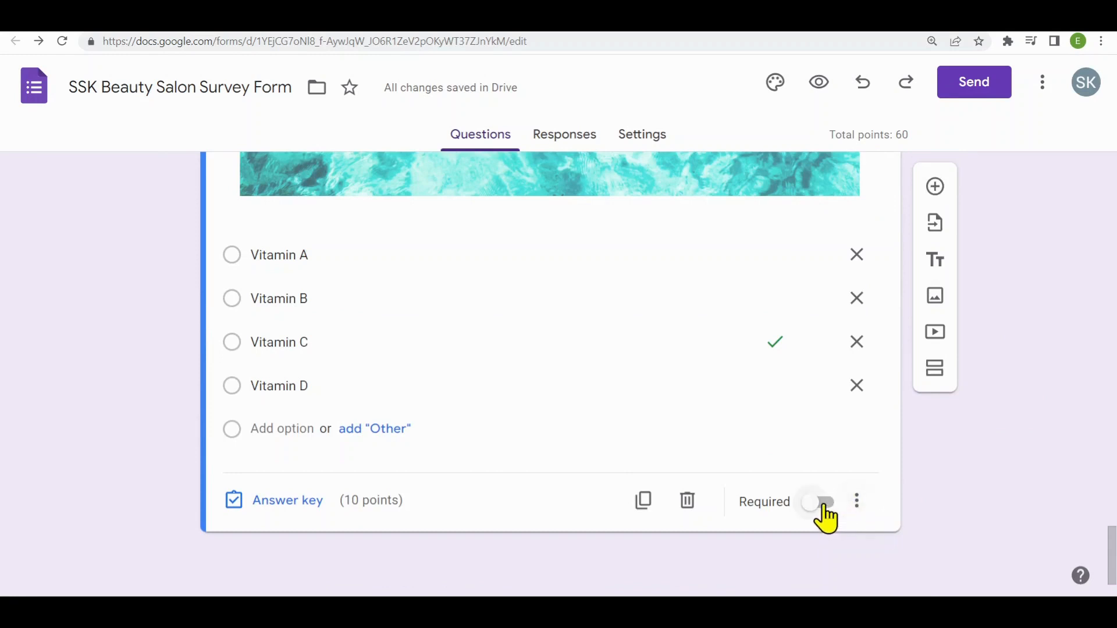
click(820, 503)
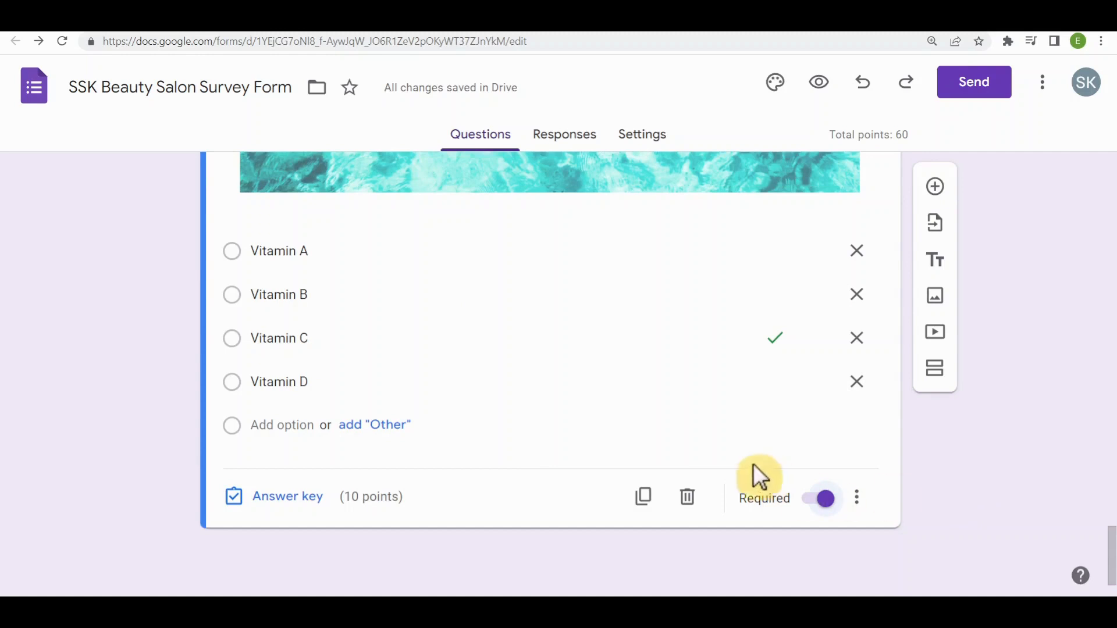
scroll(605, 483, up, 8)
scroll(596, 465, up, 15)
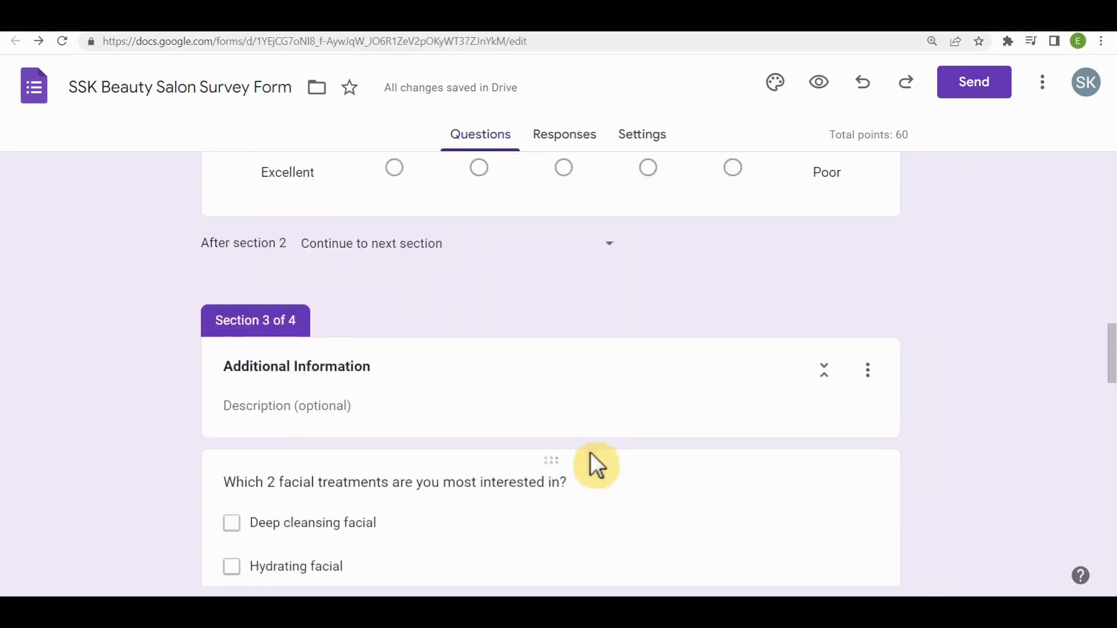
- Add a short-answer question "Your mobile number?" below the date of birth question in section 1
scroll(588, 452, up, 6)
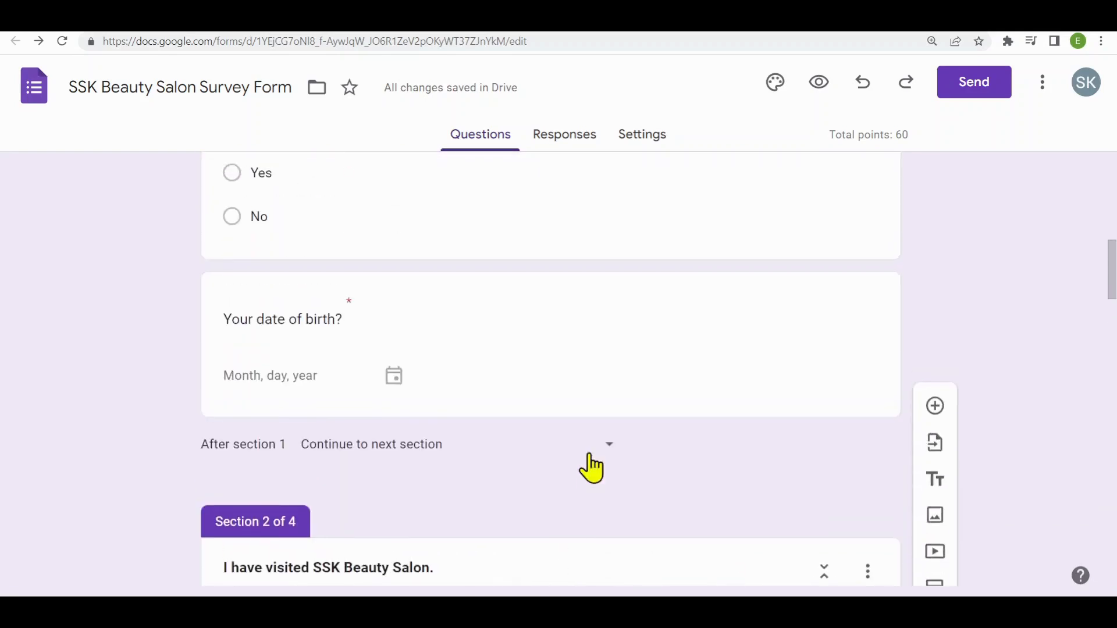
click(589, 453)
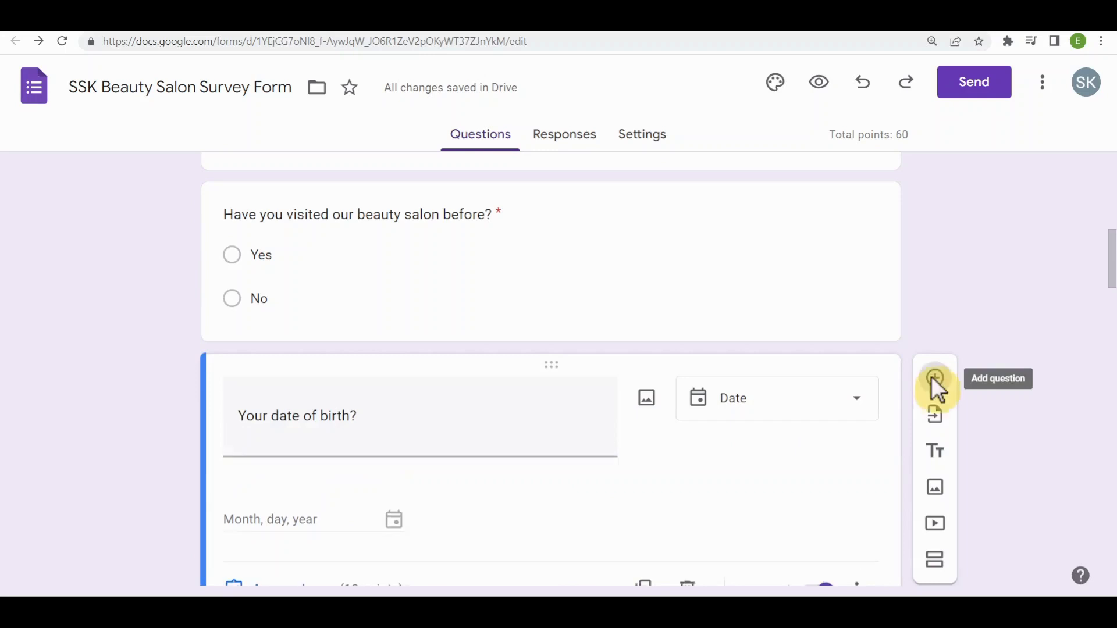
click(932, 379)
text(Your mobile number?)
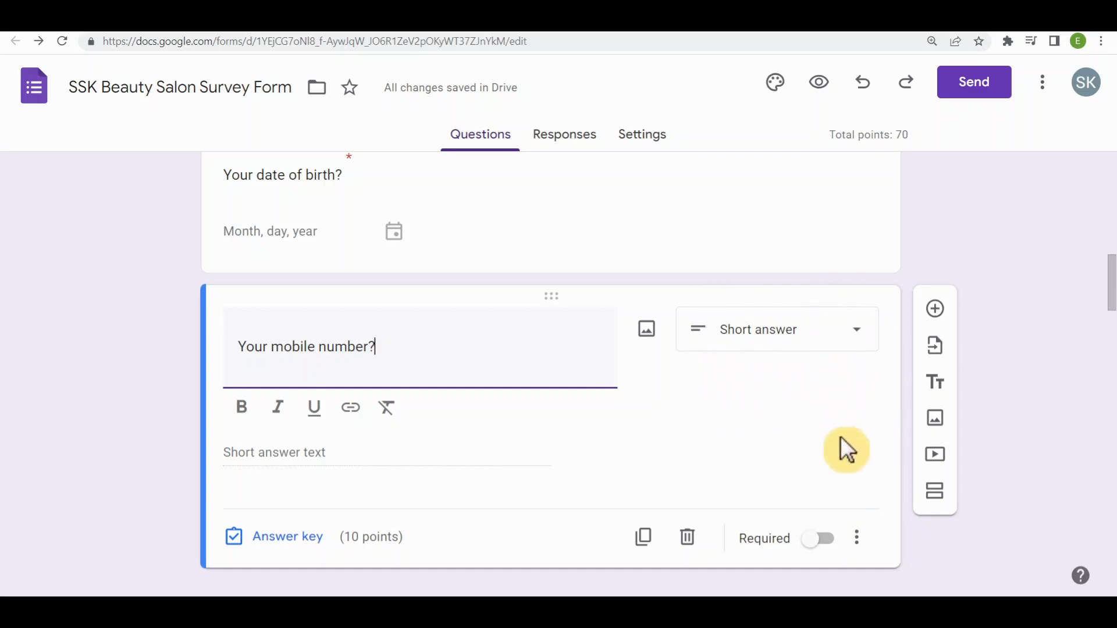
- Add response validation to the mobile number question, using a regular expression with the Matches condition
click(859, 543)
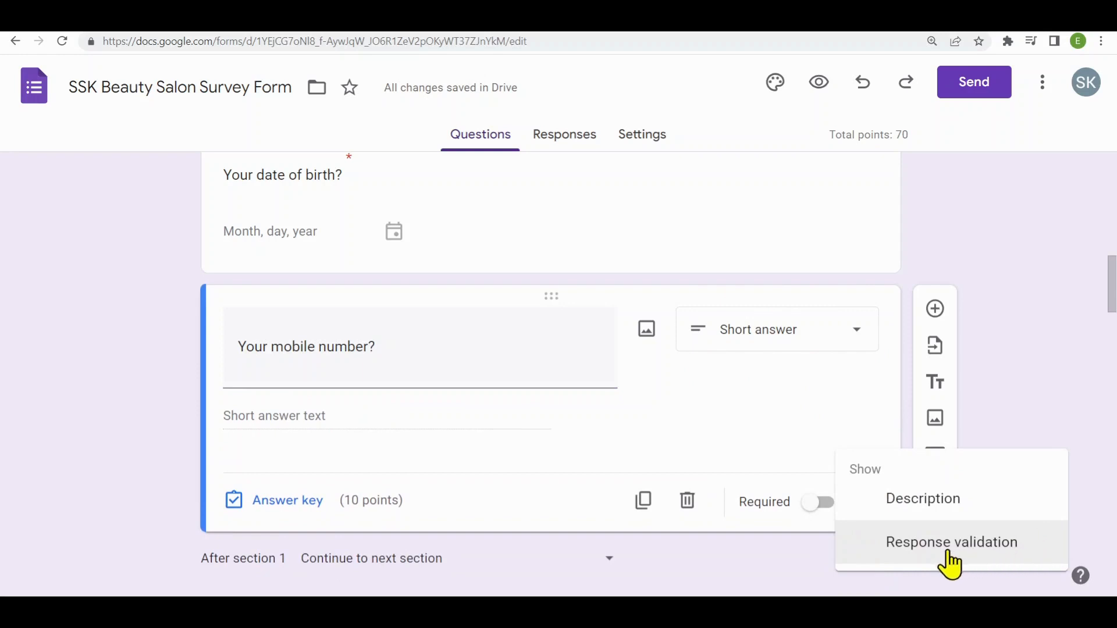
click(1001, 546)
scroll(372, 415, down, 2)
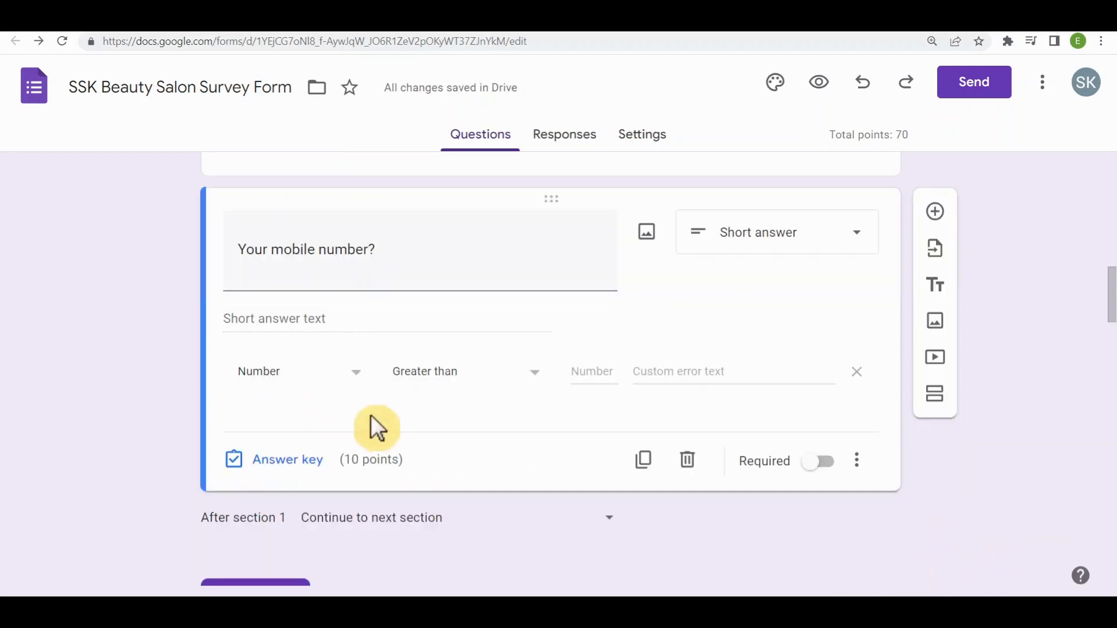
click(354, 389)
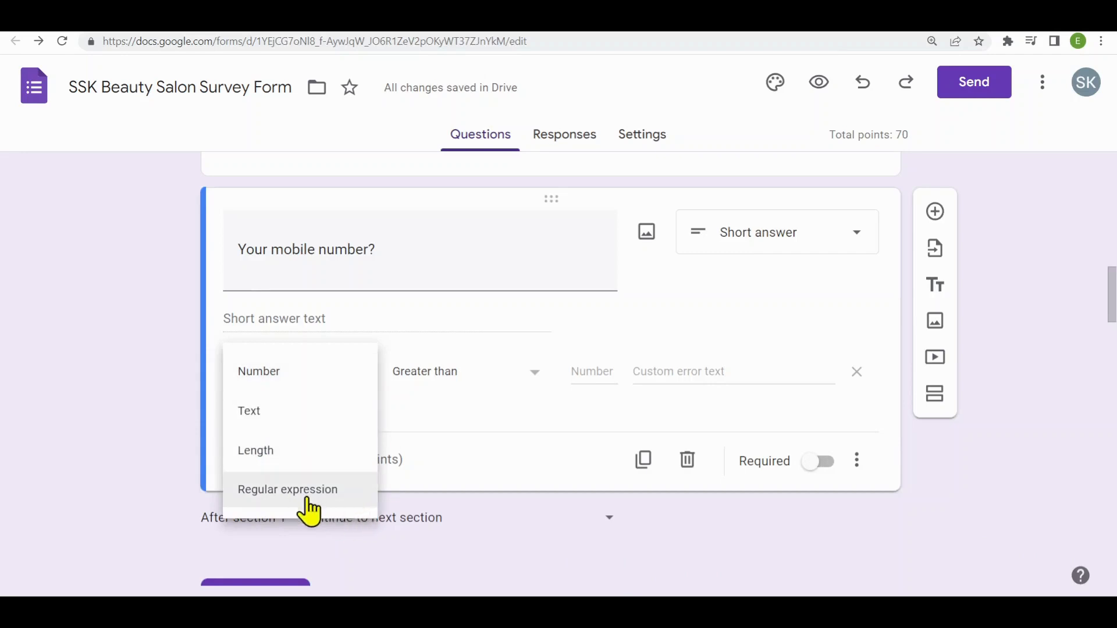
click(307, 500)
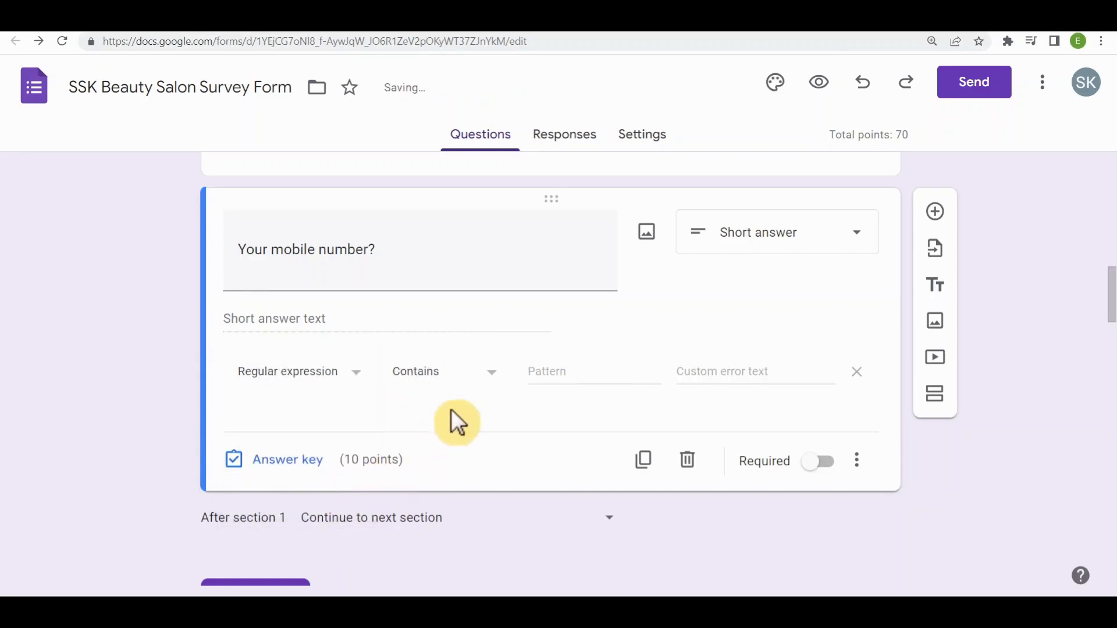
click(467, 382)
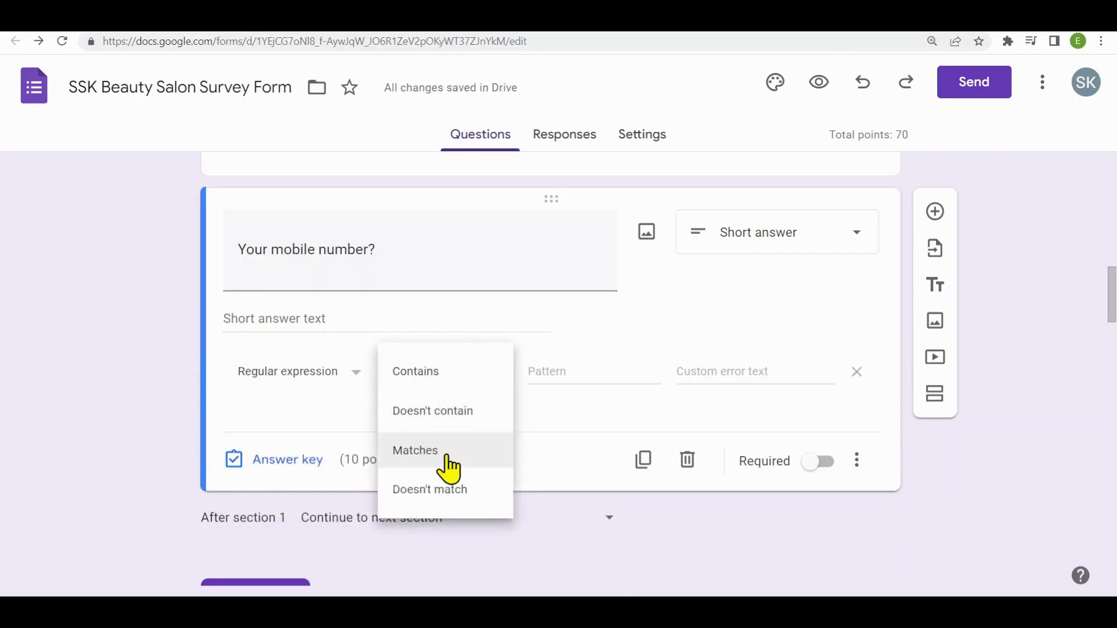
click(447, 456)
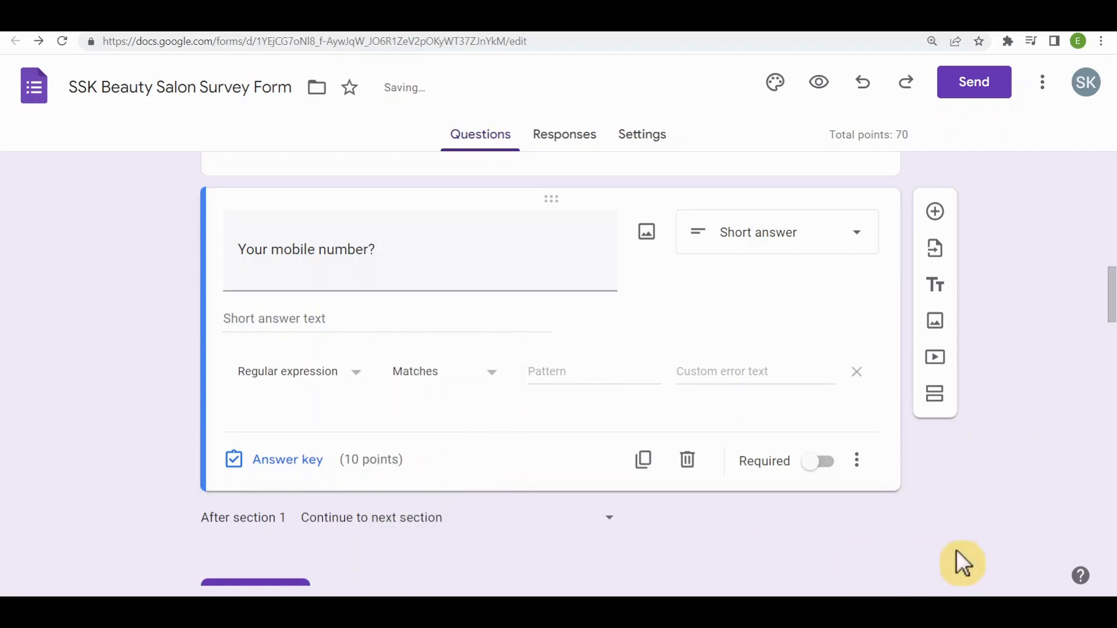
- Enter the validation pattern ^(\+?6?01)[0-9]{8,9}$ with the custom error text "Not a valid mobile number"
text(^(\+?6?01)[0-9]{8,9}$)
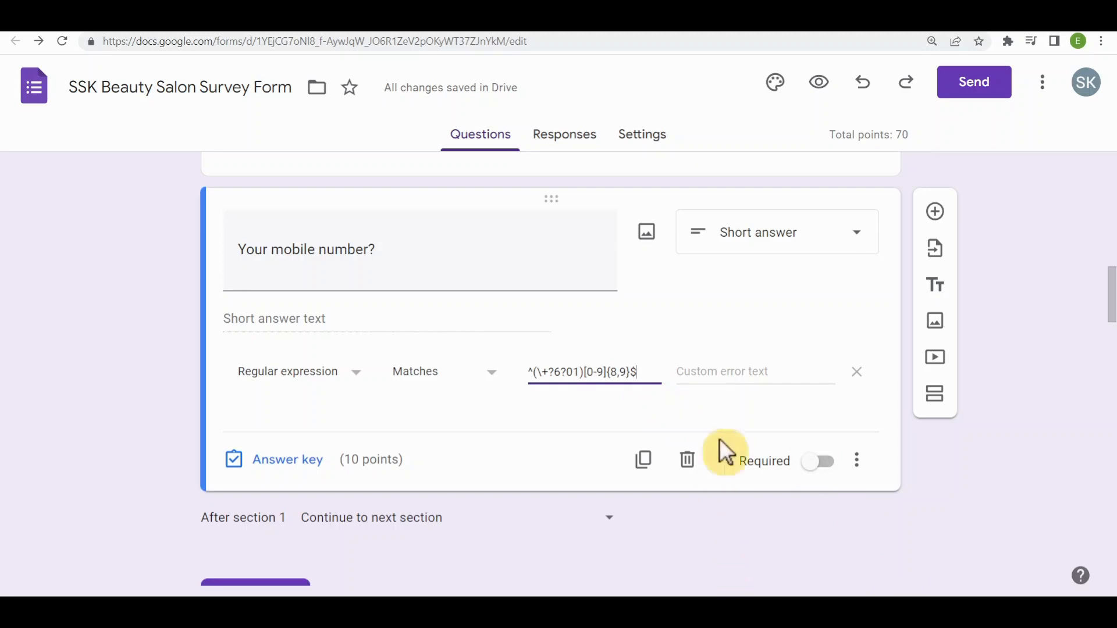
click(777, 373)
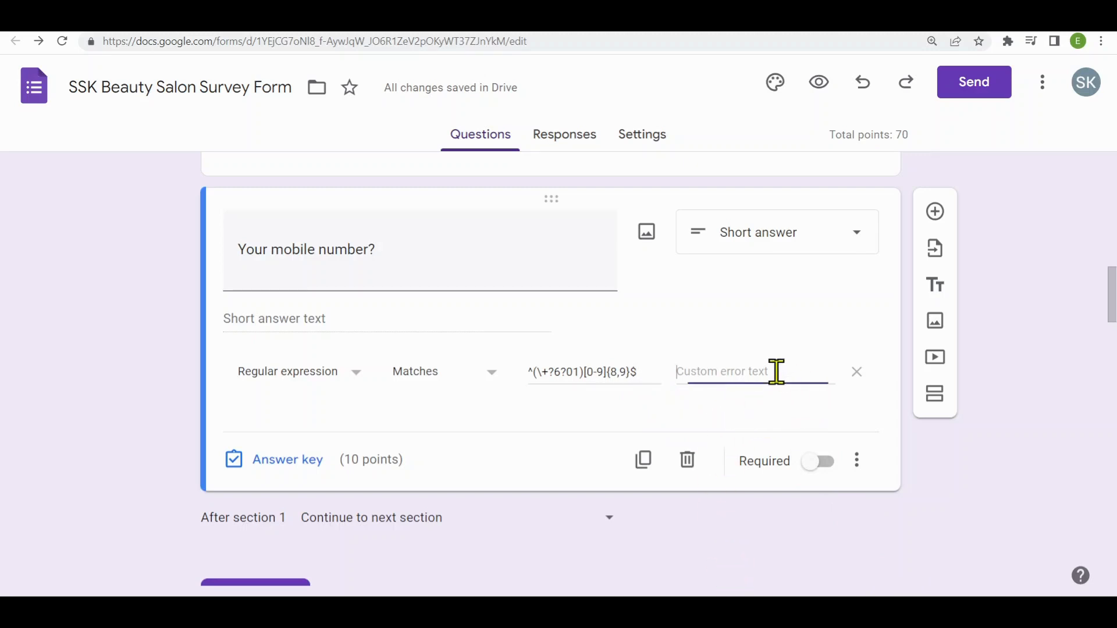
text(Not a valid mobile number)
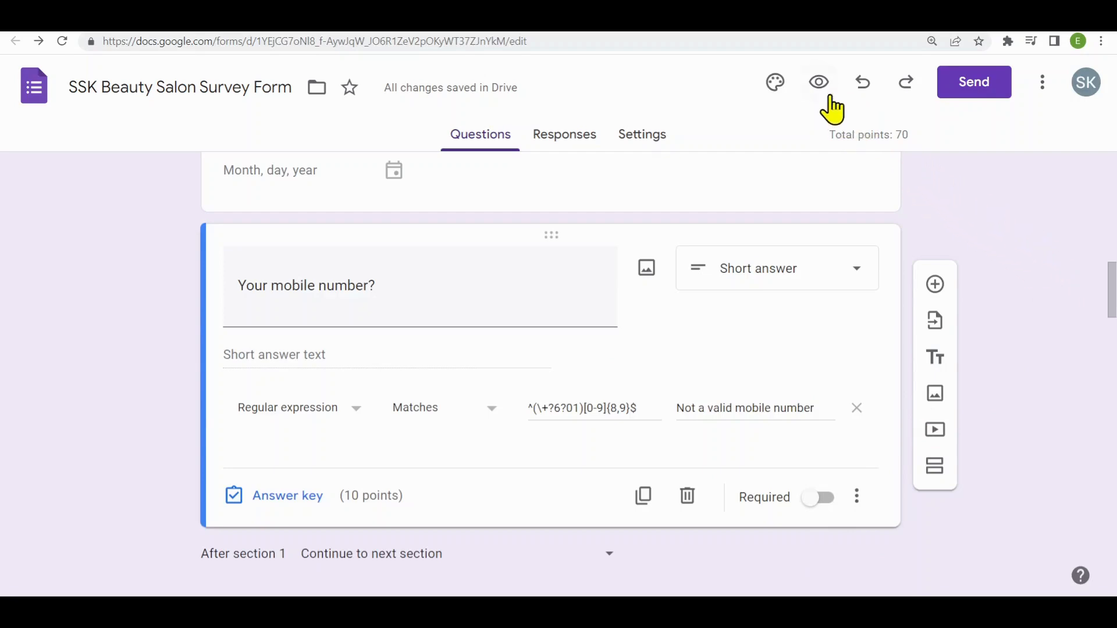
- Preview the form and test the mobile number validation with a number that is too short and one of valid length
click(819, 87)
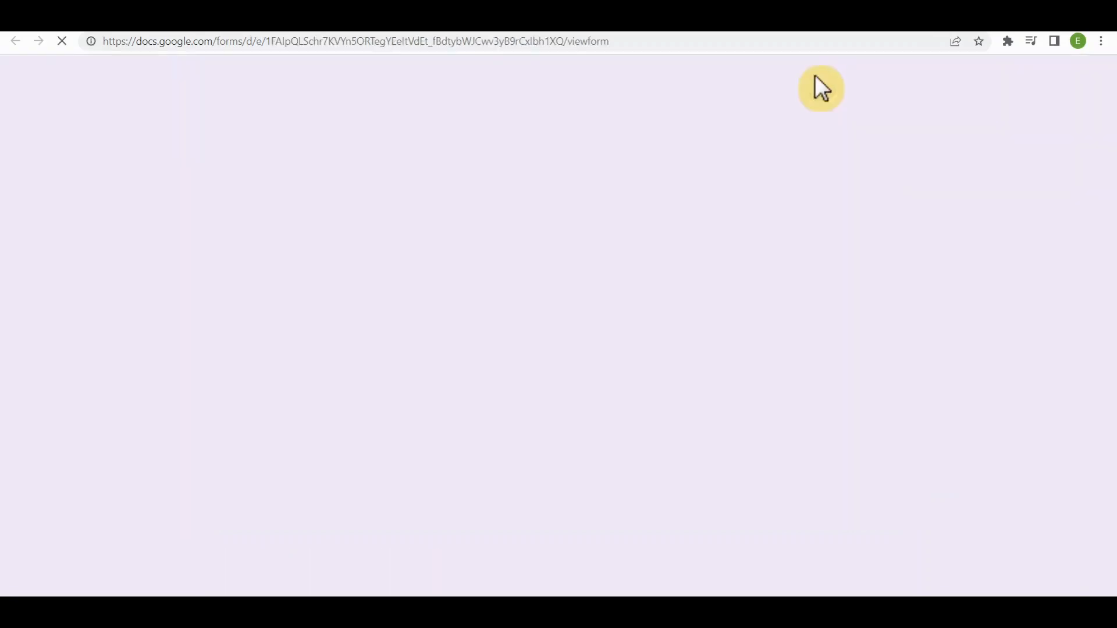
scroll(734, 285, down, 10)
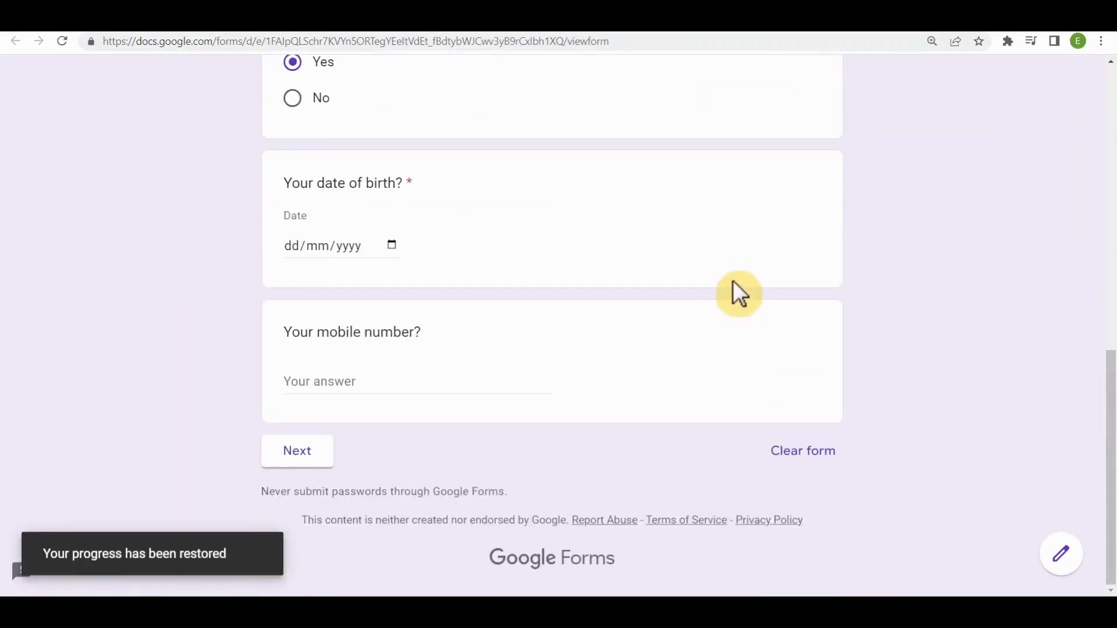
click(428, 391)
text(011233456)
click(440, 437)
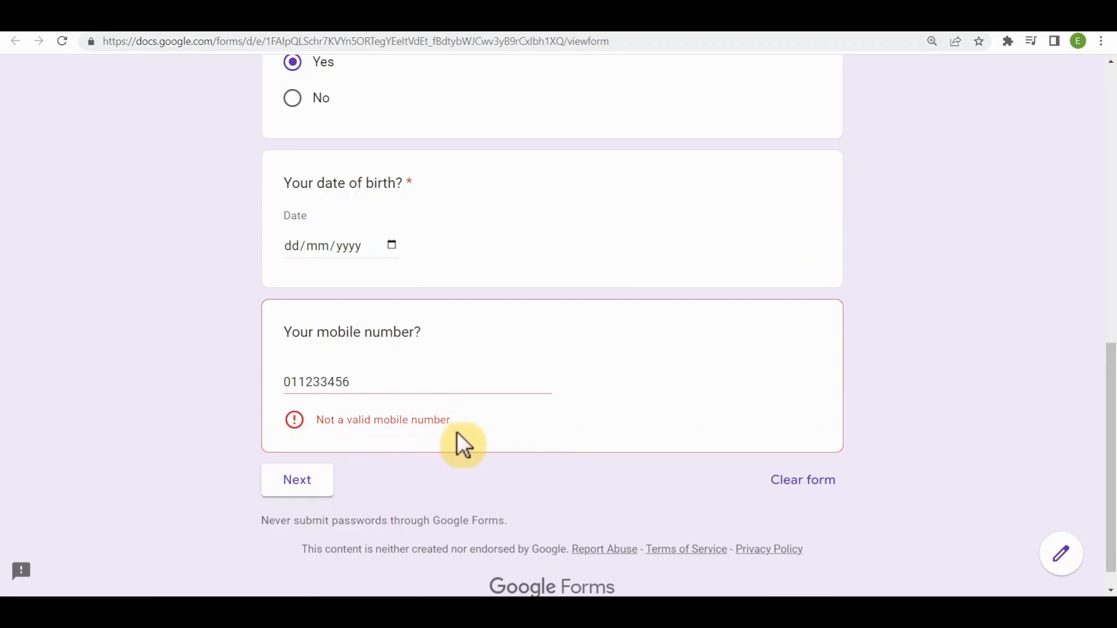
drag(367, 384, 269, 399)
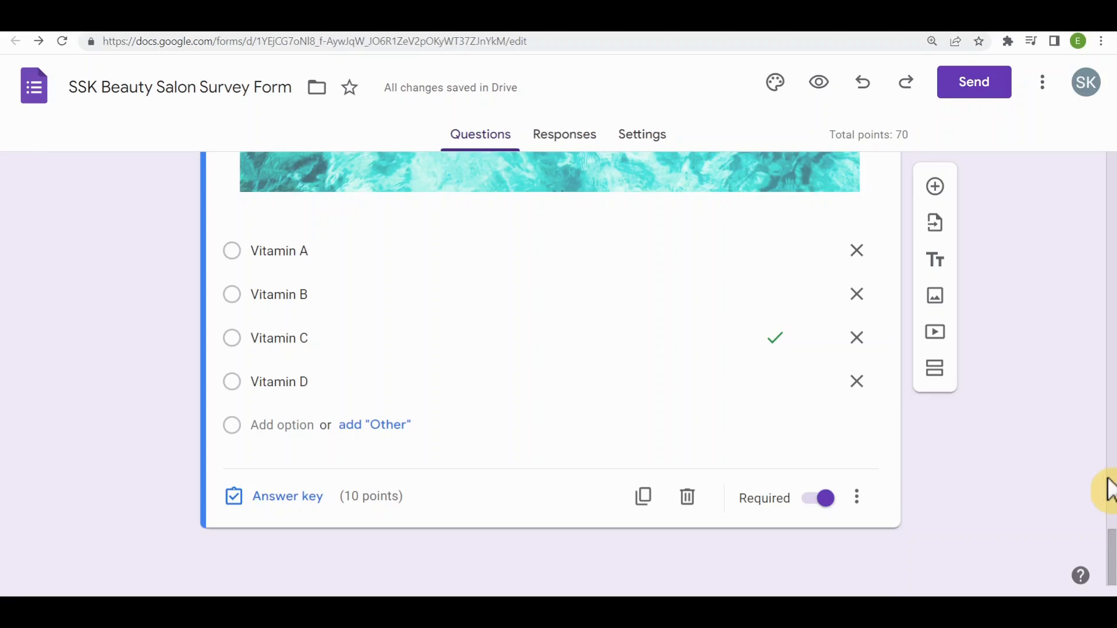
- Add a title block reading "Thank you for participating." below the skin-healing vitamin question in the form editor
click(937, 266)
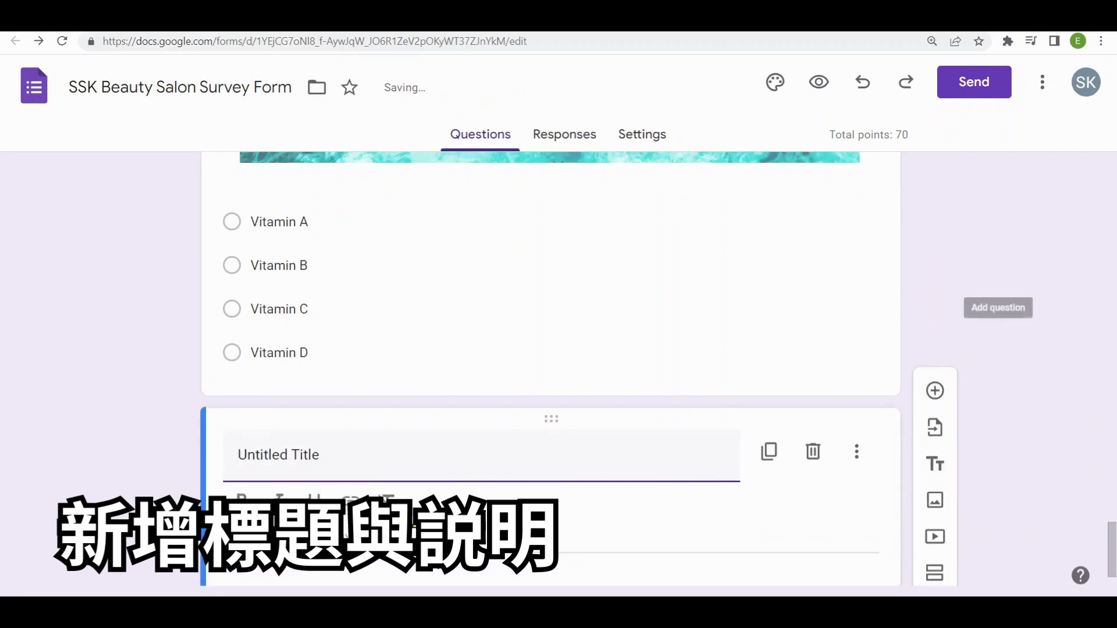
text(Thank you for participating.)
click(1028, 486)
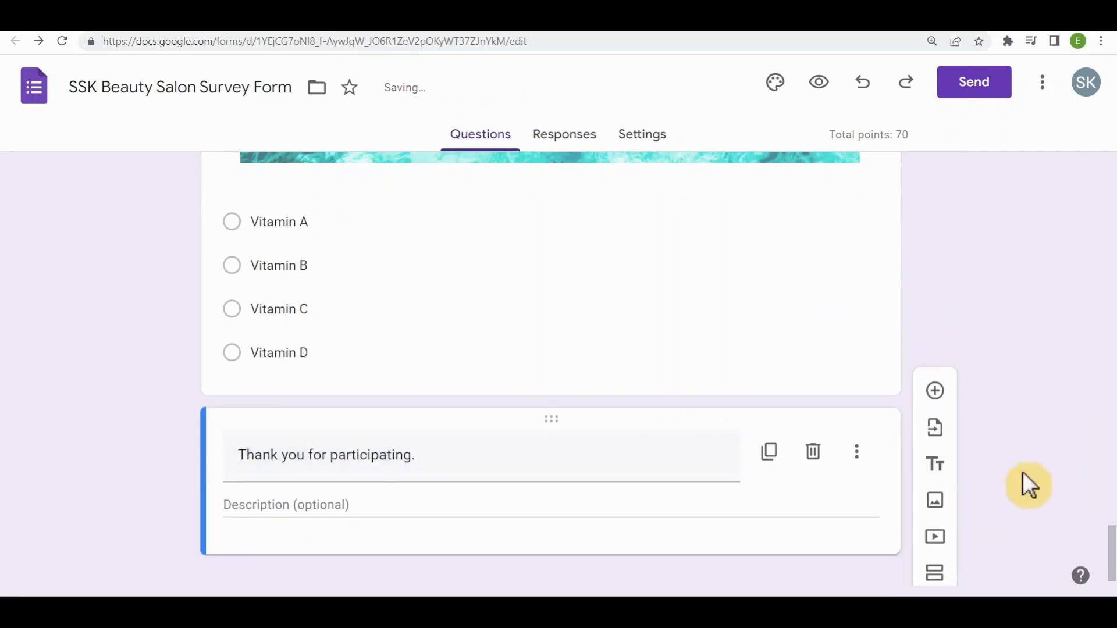
- Preview the form and continue from the first section with Yes chosen for the previous salon visit question
scroll(896, 401, up, 1)
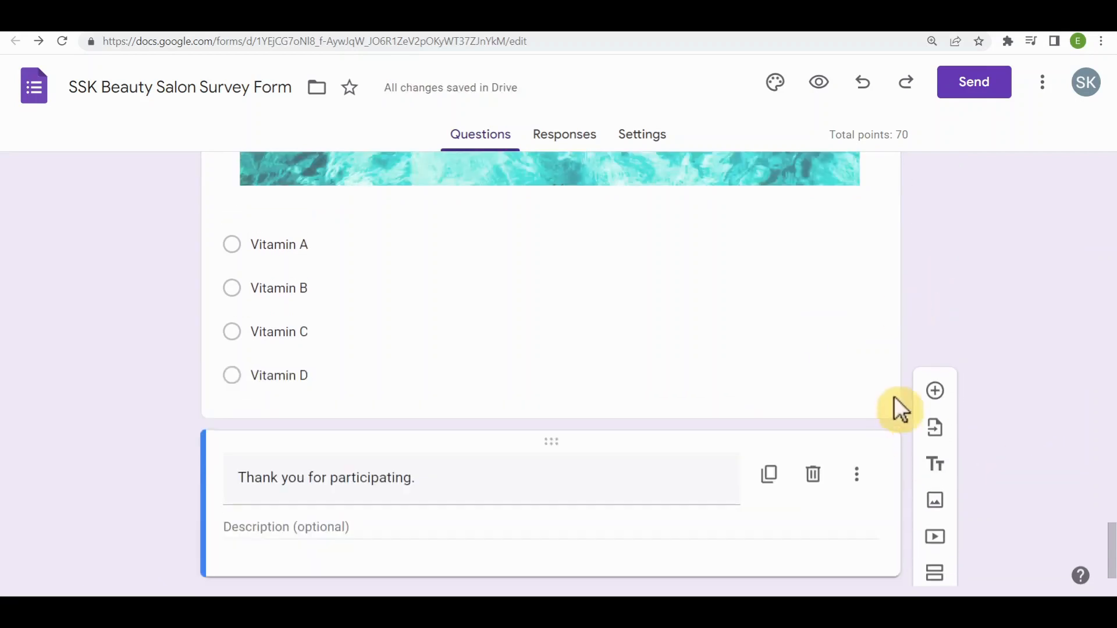
click(819, 85)
scroll(967, 245, down, 7)
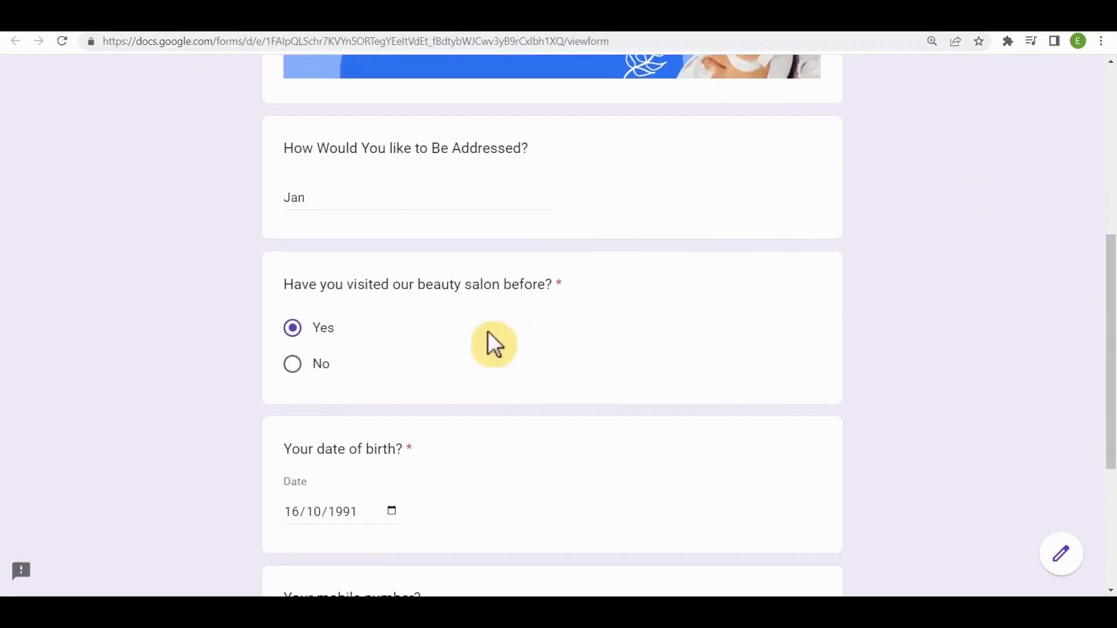
scroll(462, 326, down, 3)
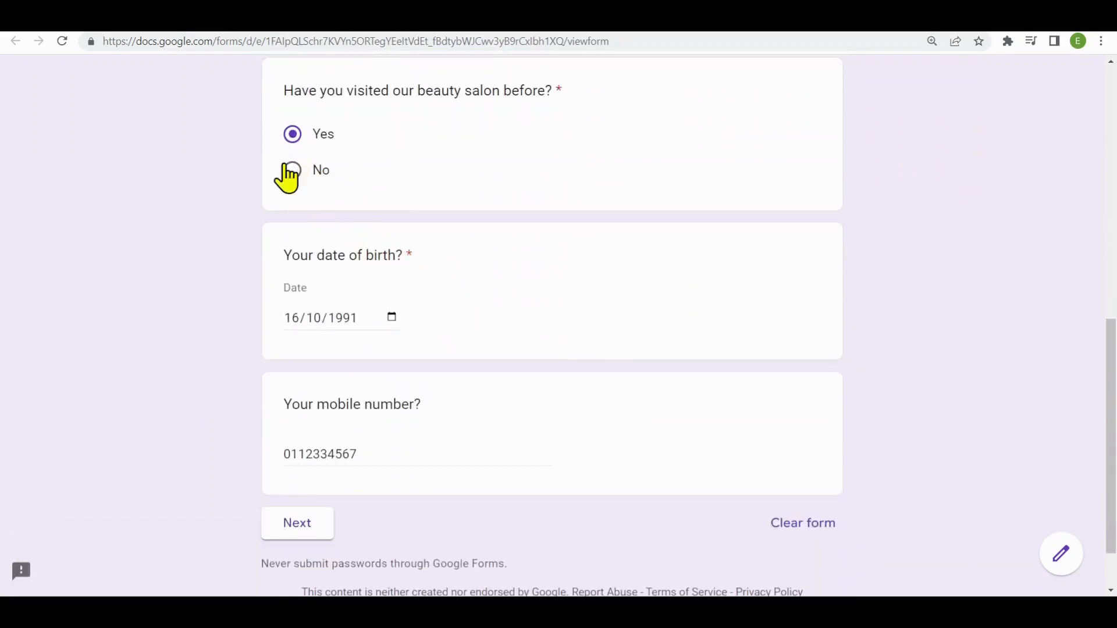
click(306, 526)
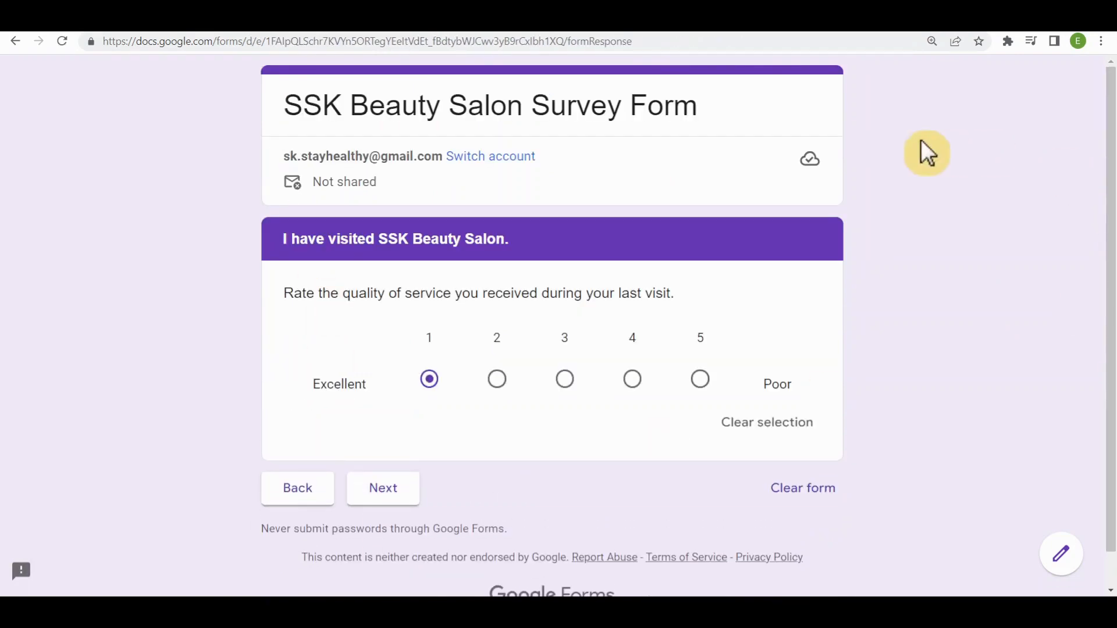
- Return to the first section of the preview, answer No to the salon visit question and continue to check the branching
click(300, 499)
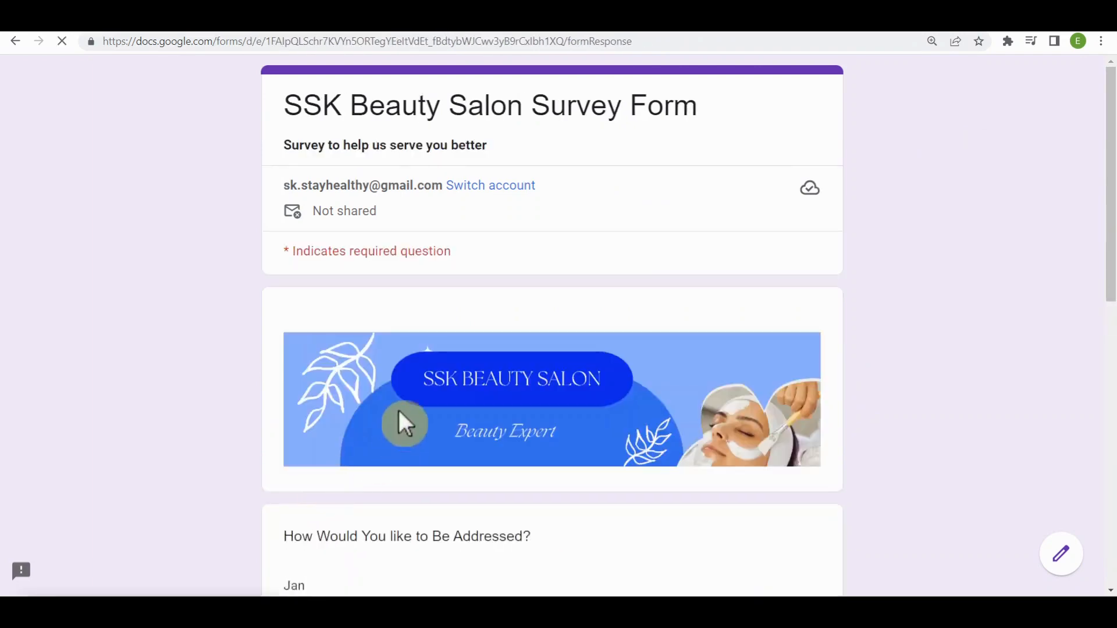
scroll(396, 421, down, 5)
click(294, 469)
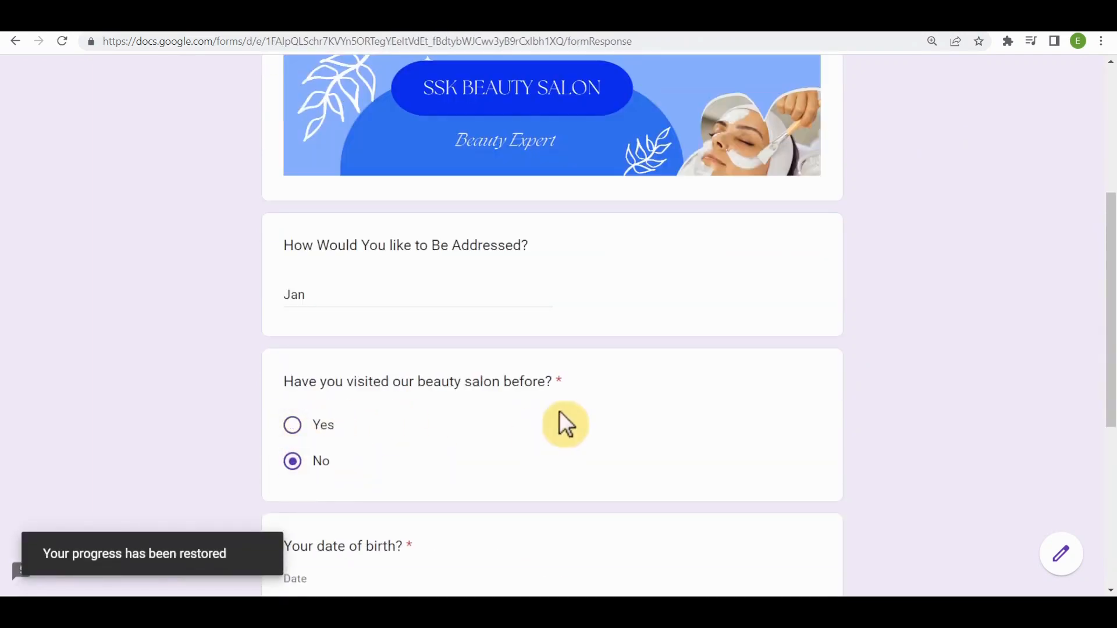
scroll(369, 495, down, 6)
click(301, 464)
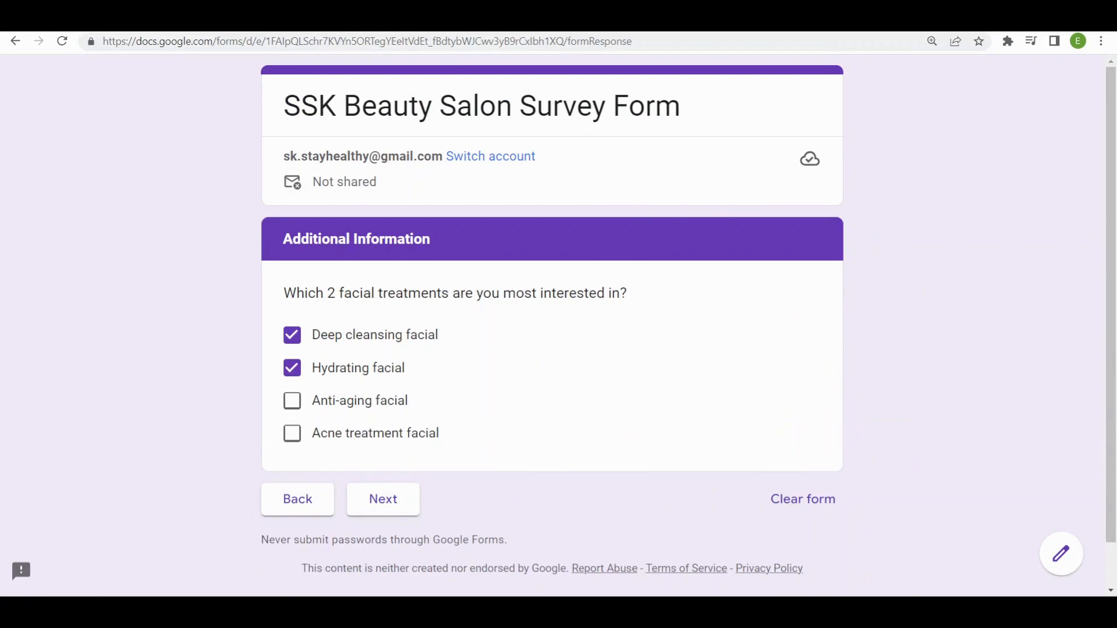
- Continue from Additional Information to the quiz section of the preview and examine it down to the closing text
click(386, 516)
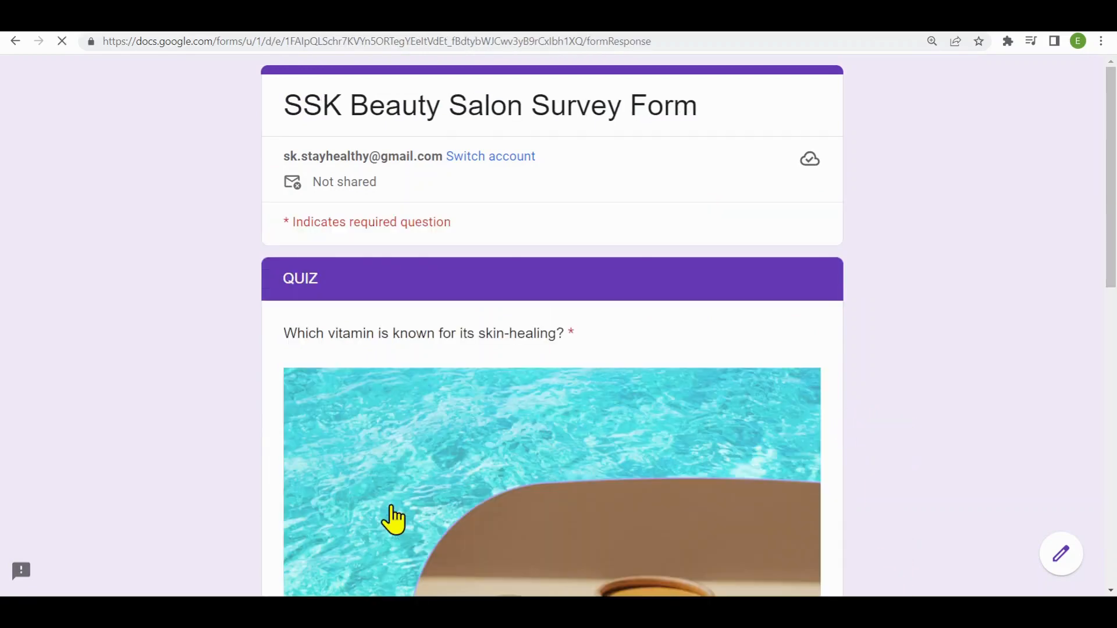
scroll(797, 393, down, 10)
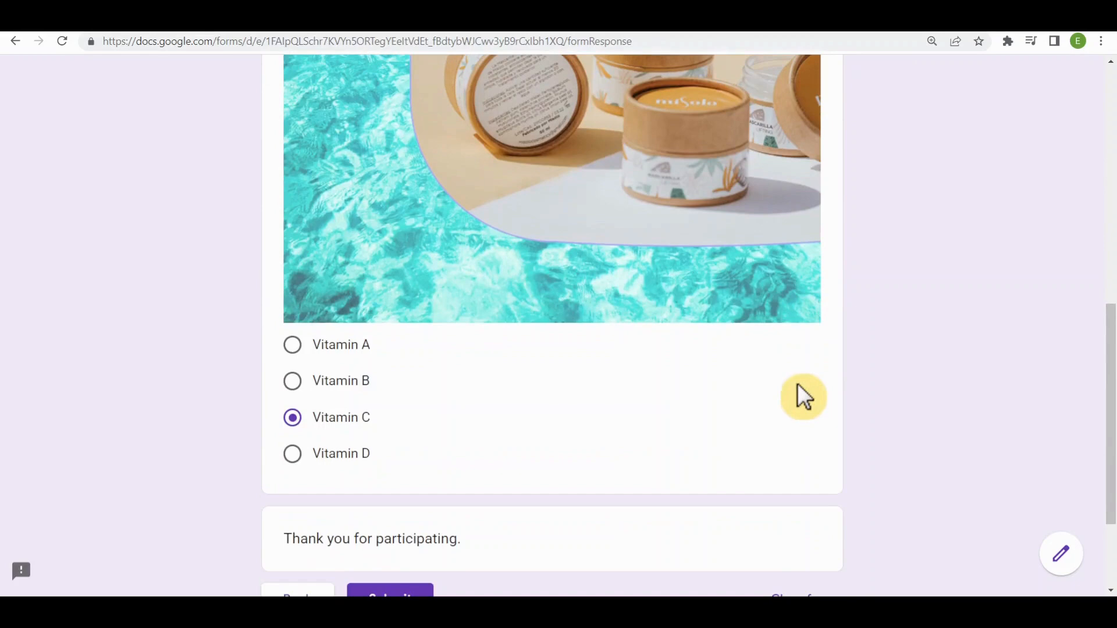
scroll(1093, 381, down, 3)
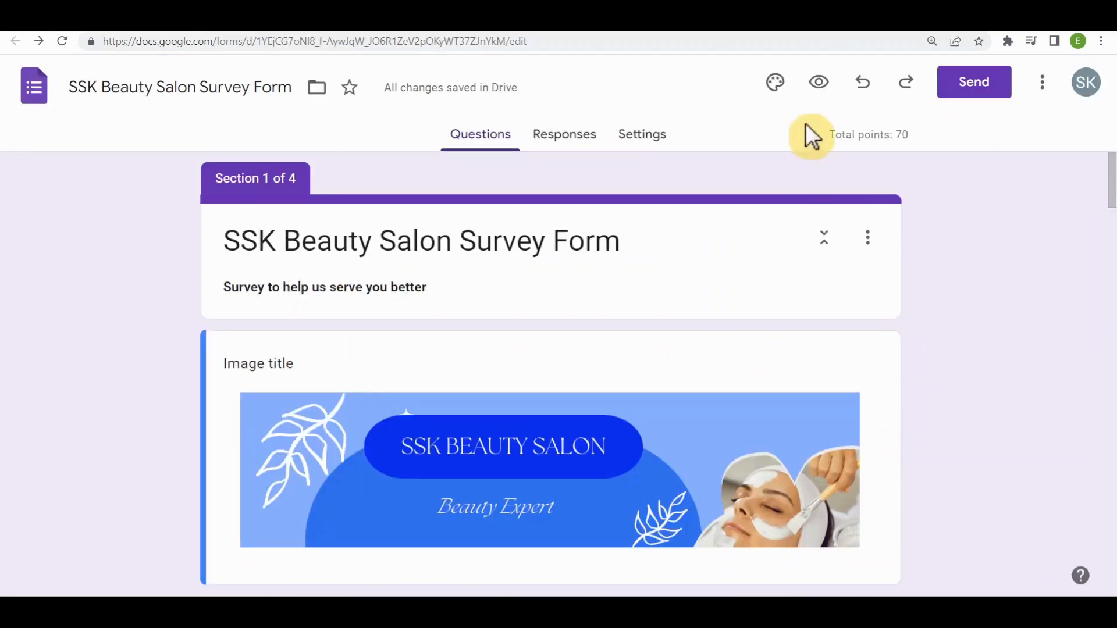
- Set the form's theme colour to light blue with the dark #a7e1fb background in the form editor
click(777, 83)
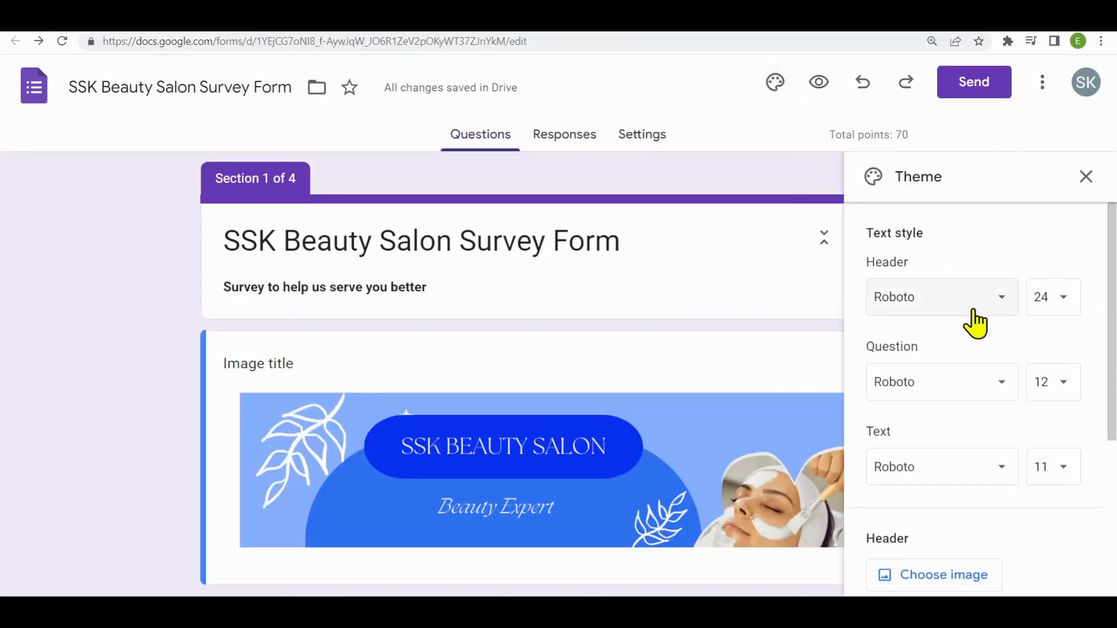
scroll(1010, 482, down, 5)
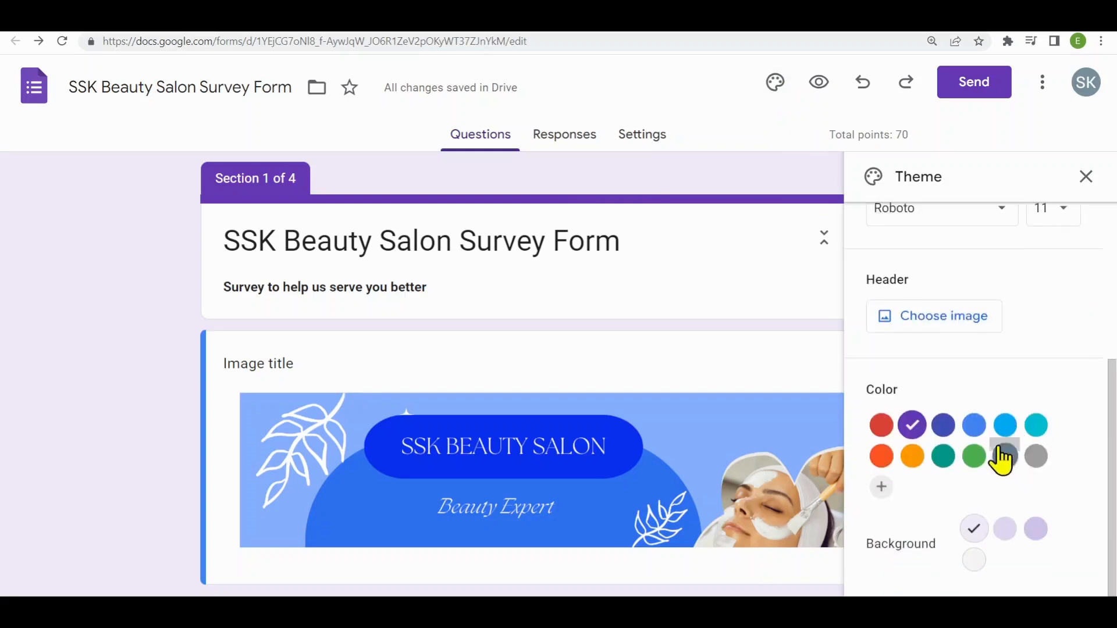
click(1005, 427)
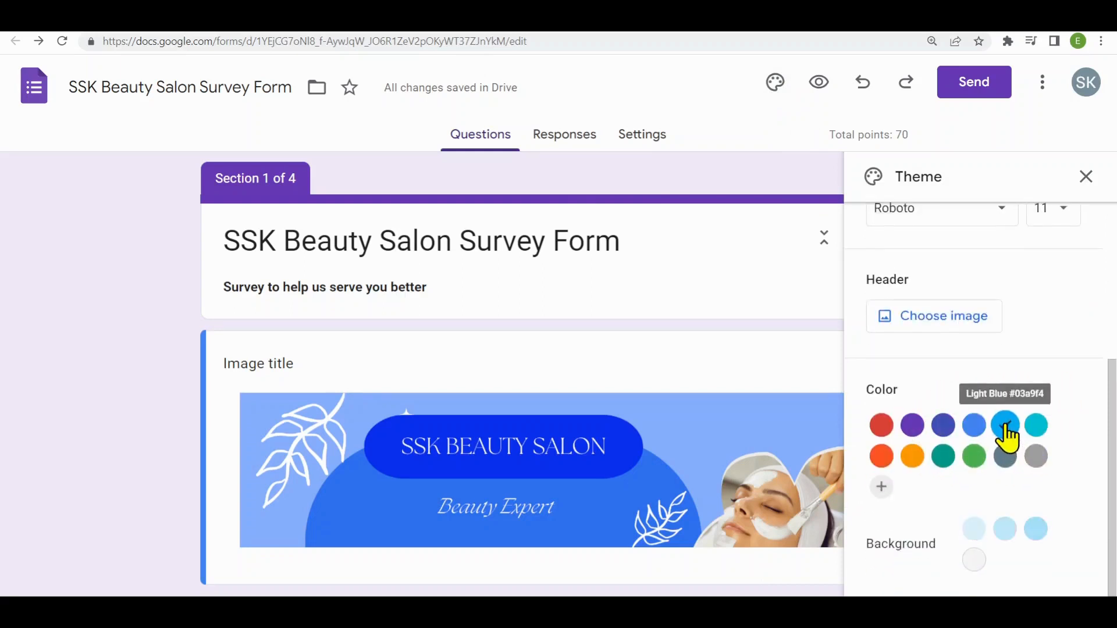
click(1039, 533)
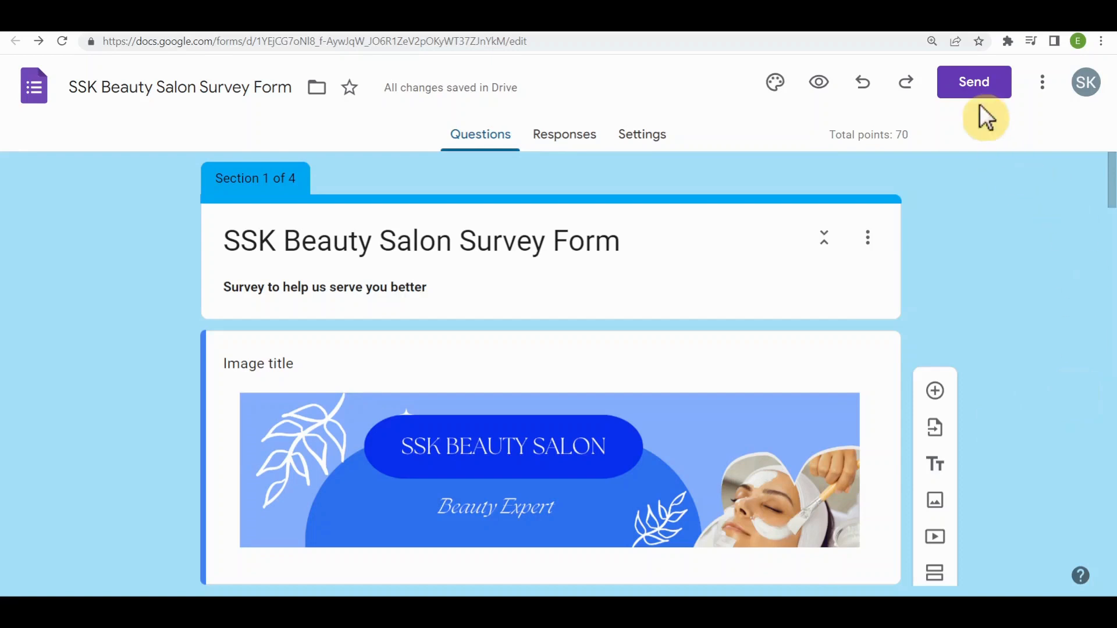
- Open the form's sending options and generate a shortened URL for sharing it by link
click(974, 86)
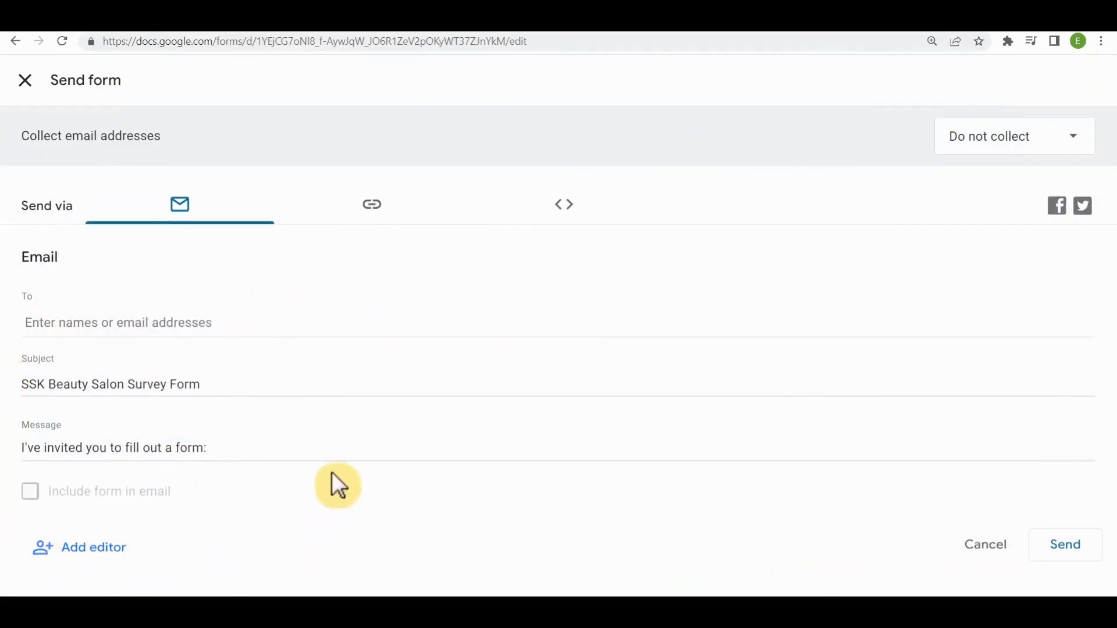
click(381, 209)
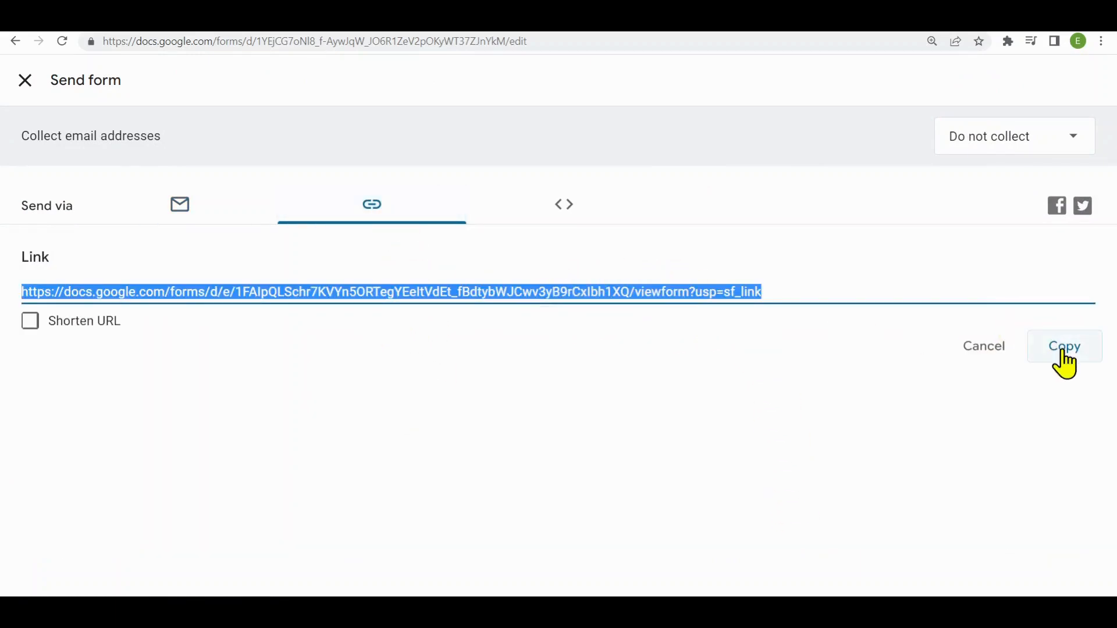
click(30, 321)
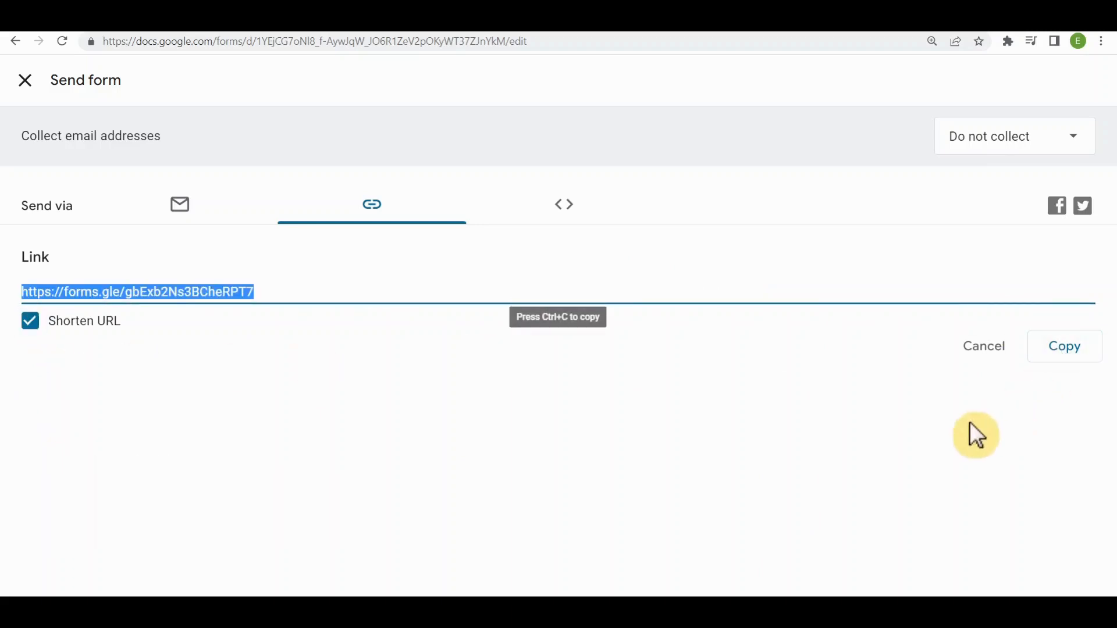
- View the option for embedding the form as HTML in the form's sending options
click(564, 205)
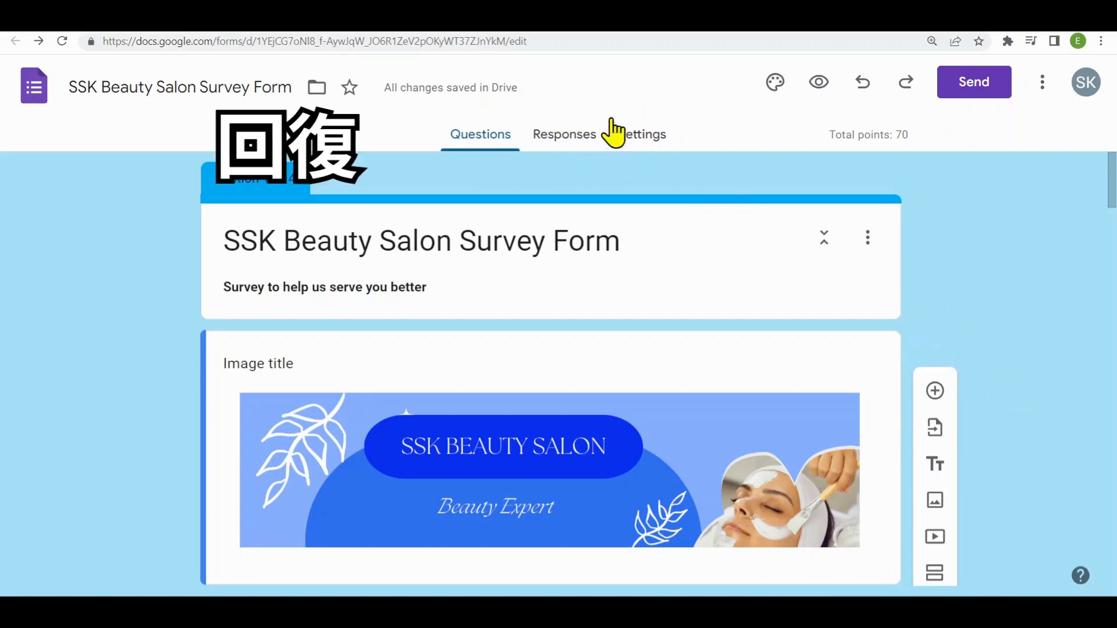
- Stop the form from accepting responses, and turn response collection back on
click(567, 137)
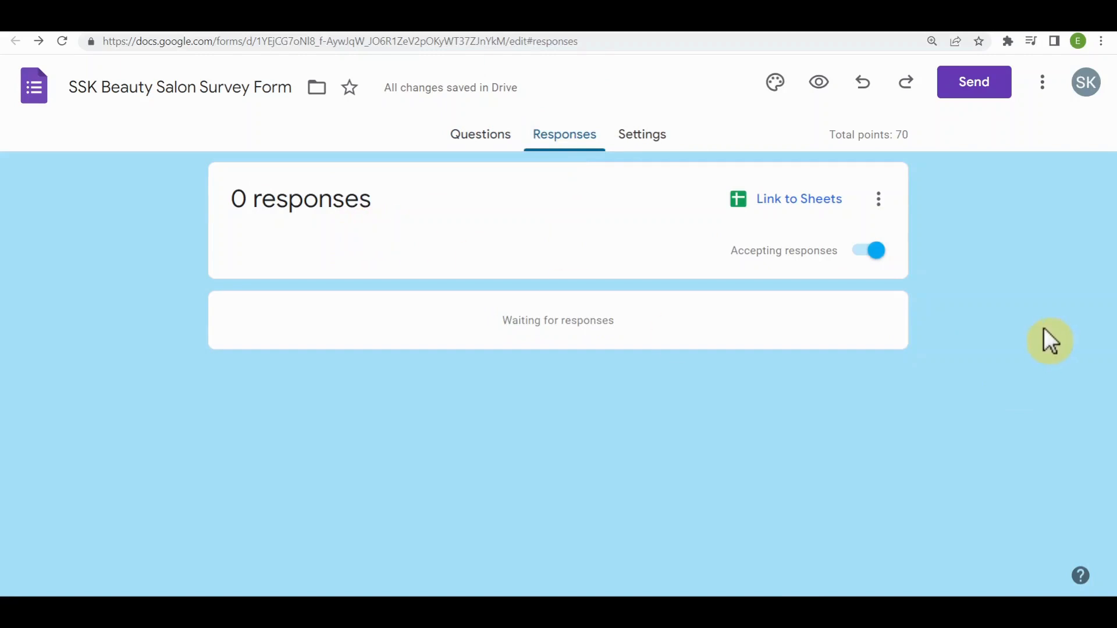
click(874, 252)
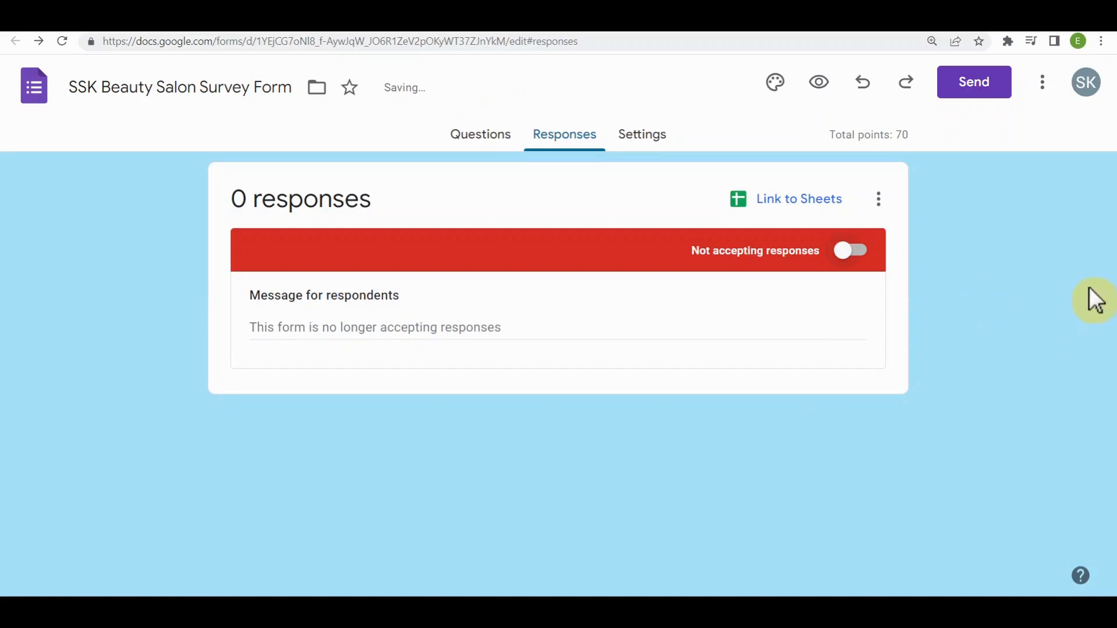
click(849, 252)
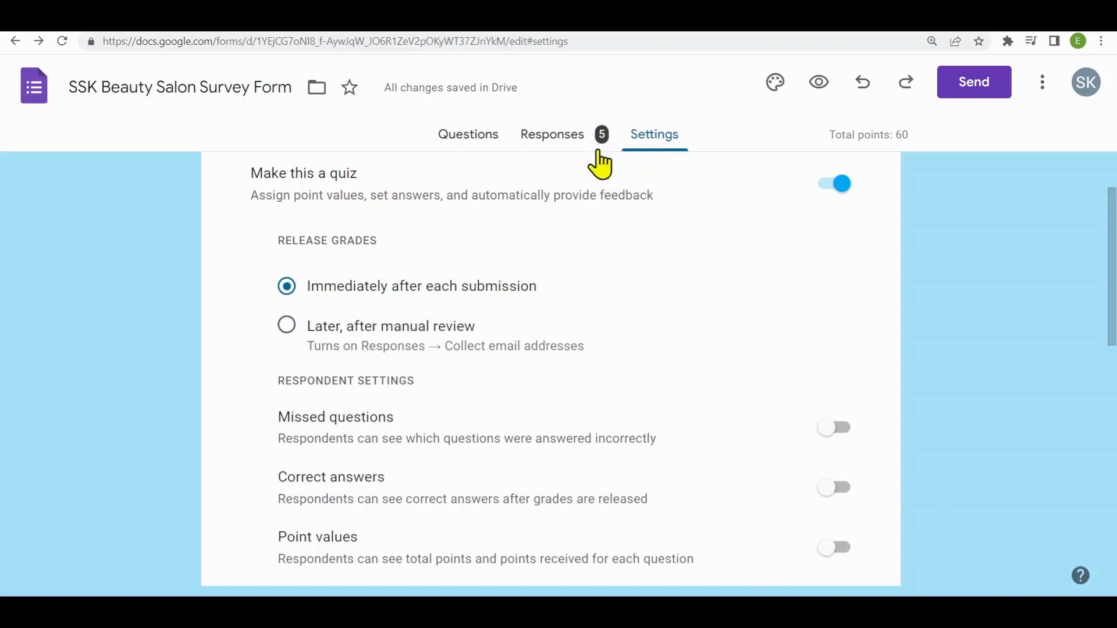
- Examine the summary charts of the collected responses down to the question about having visited the beauty salon before
click(551, 138)
scroll(910, 329, down, 10)
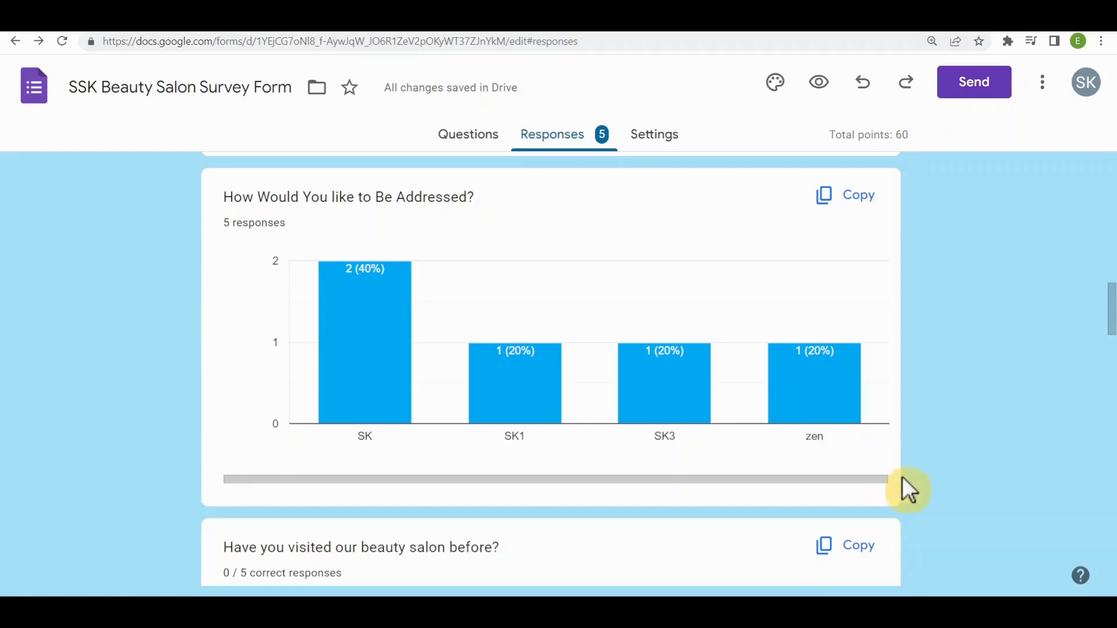
scroll(938, 469, down, 5)
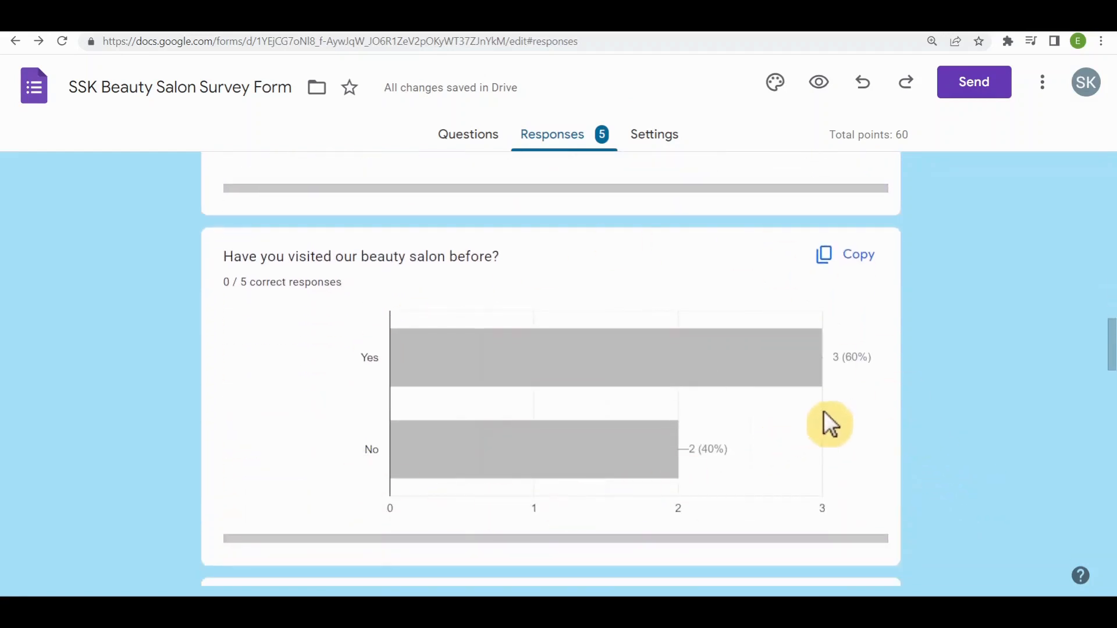
scroll(825, 424, up, 6)
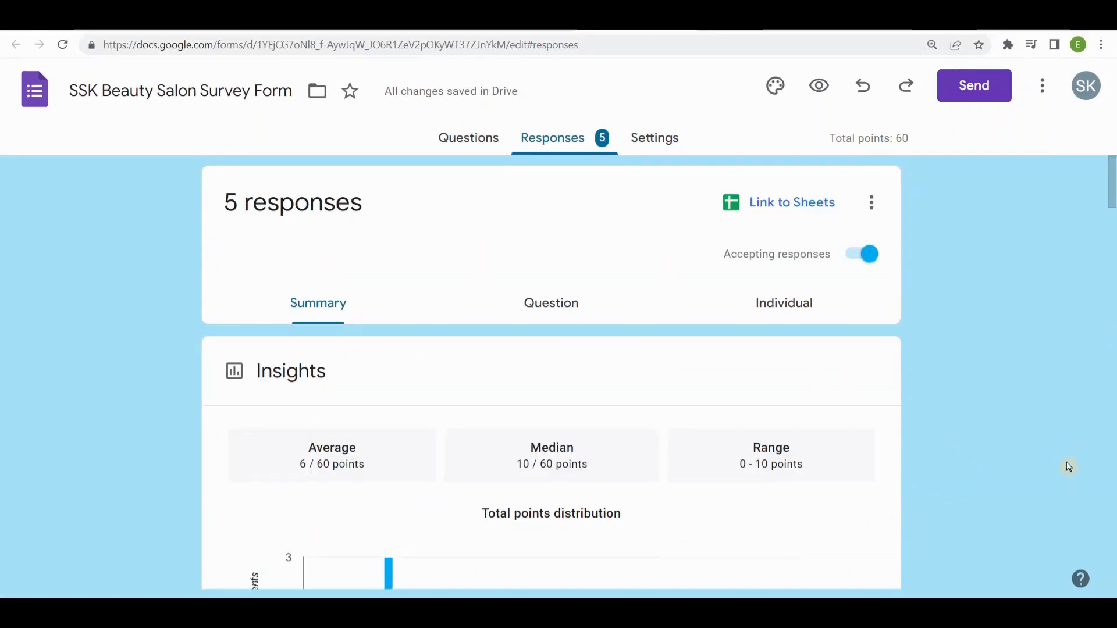
- Link the form's responses to a newly created spreadsheet with the default name
click(779, 204)
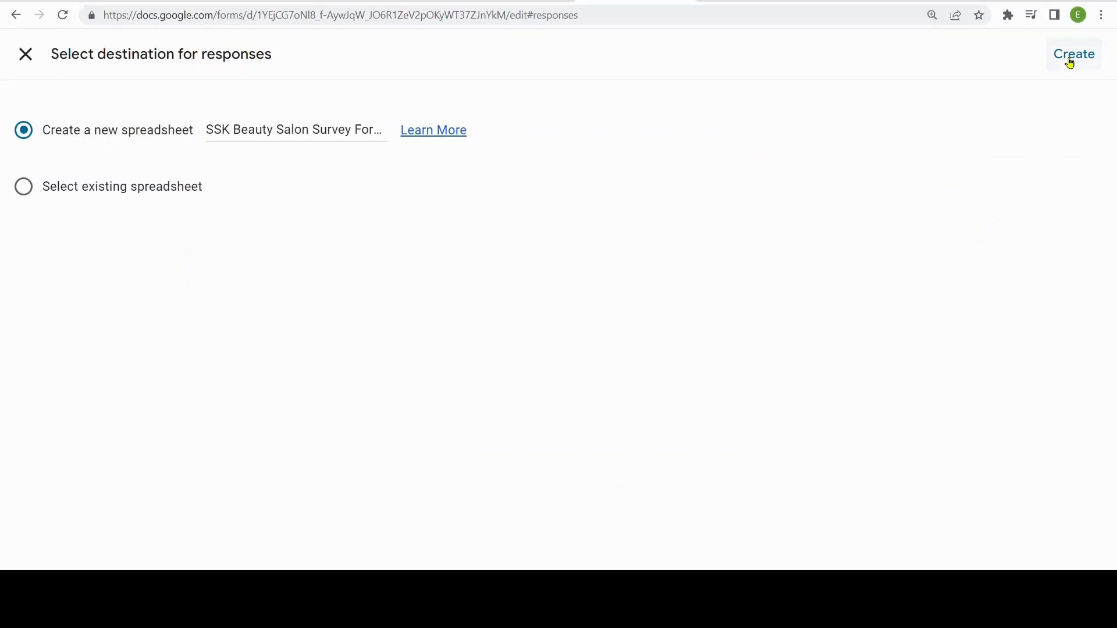
click(1072, 57)
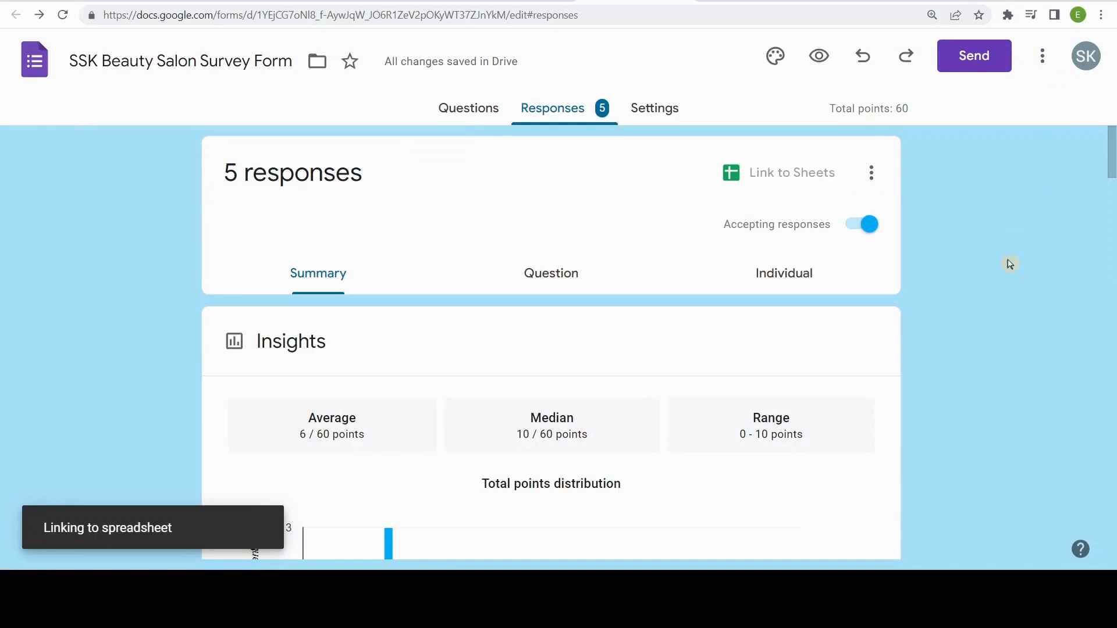